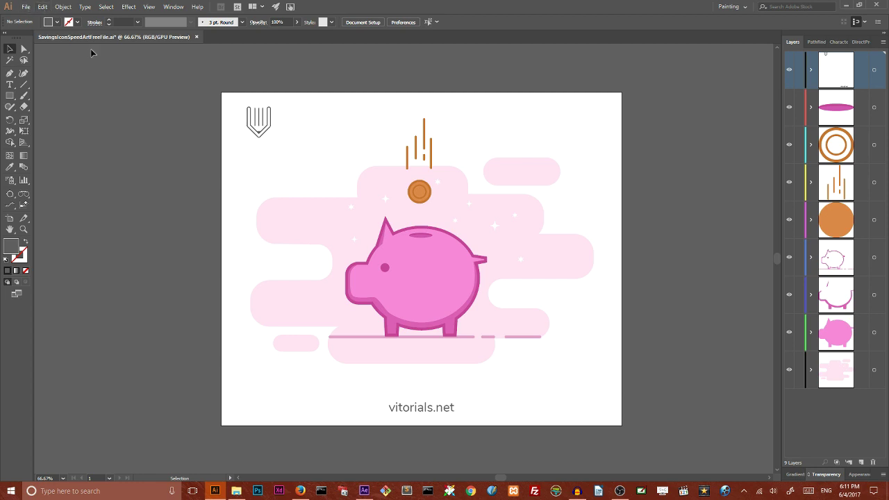
Step: Delete the logo icon and the vitorials.net text, then remove the empty top layer
left_click_drag(198, 81, 305, 166)
key("Delete")
left_click_drag(356, 377, 483, 412)
key("Delete")
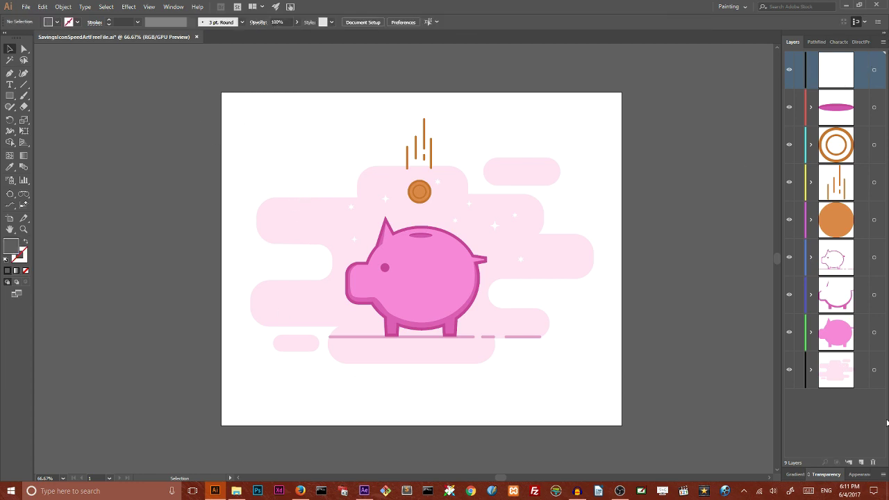
left_click(873, 462)
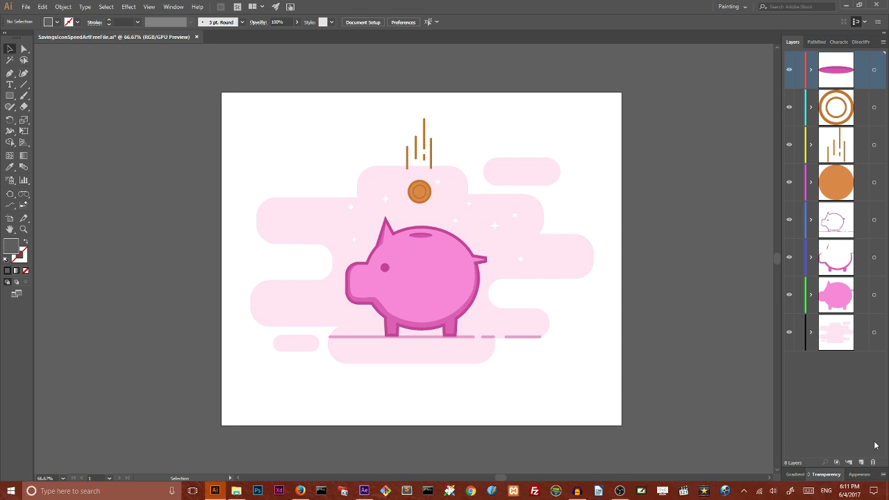
Step: Move the coin slot into the pig body layer and the ring into the coin layer, deleting the emptied layer
left_click(875, 70)
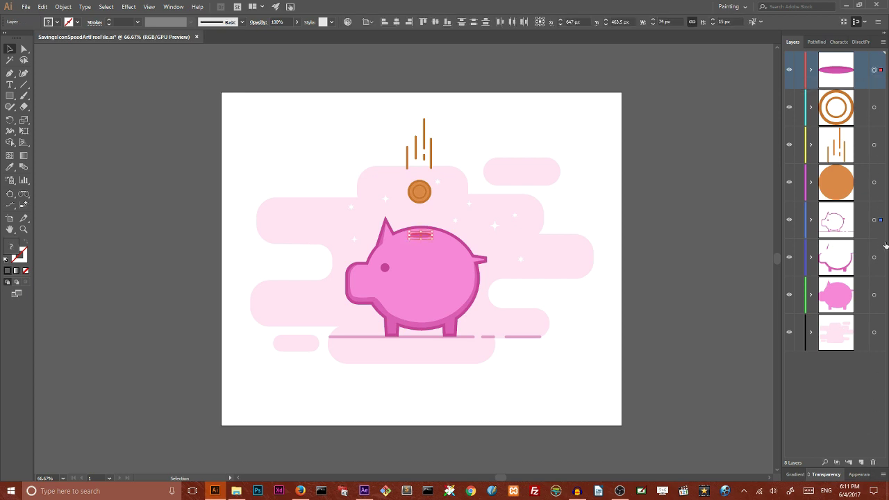
left_click_drag(885, 245, 881, 297)
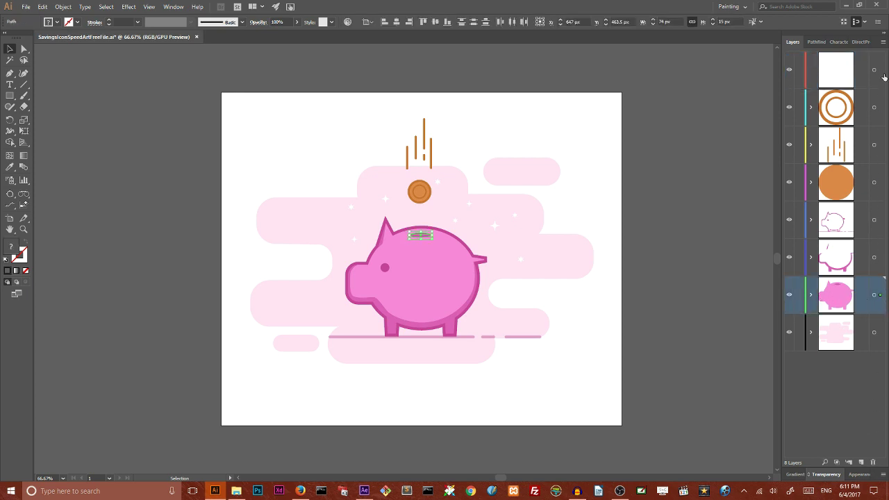
left_click(876, 107)
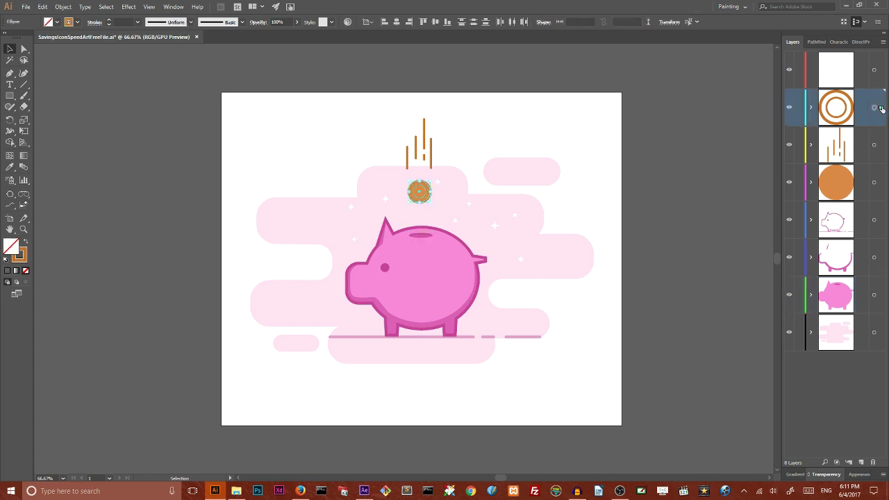
left_click_drag(881, 109, 881, 184)
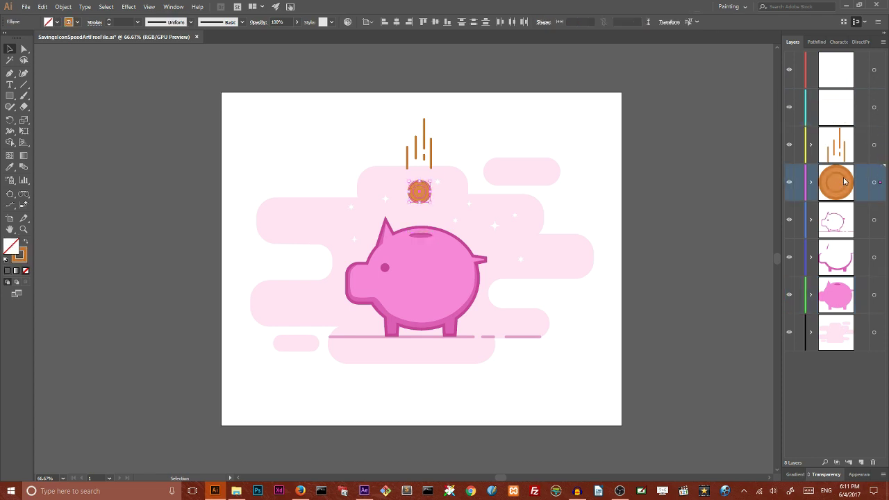
left_click(861, 111)
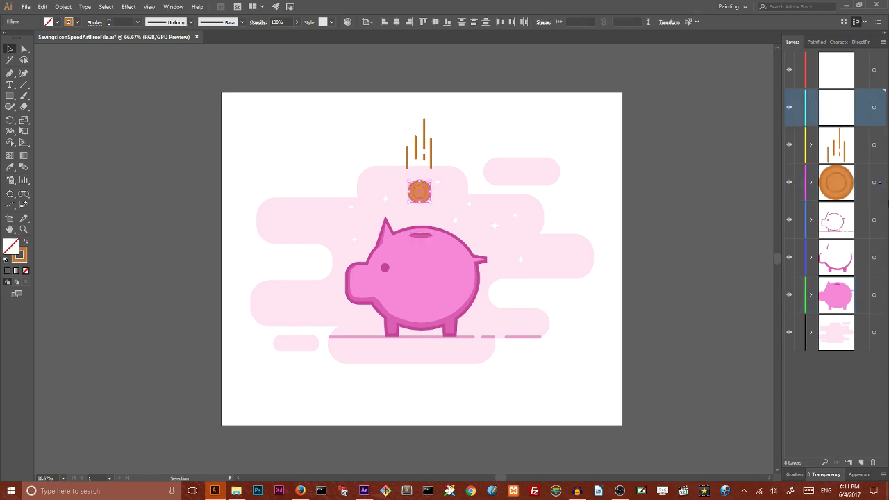
left_click(872, 461)
Step: Move the pig outline into the pig fill layer and delete the emptied outline layer
left_click(873, 219)
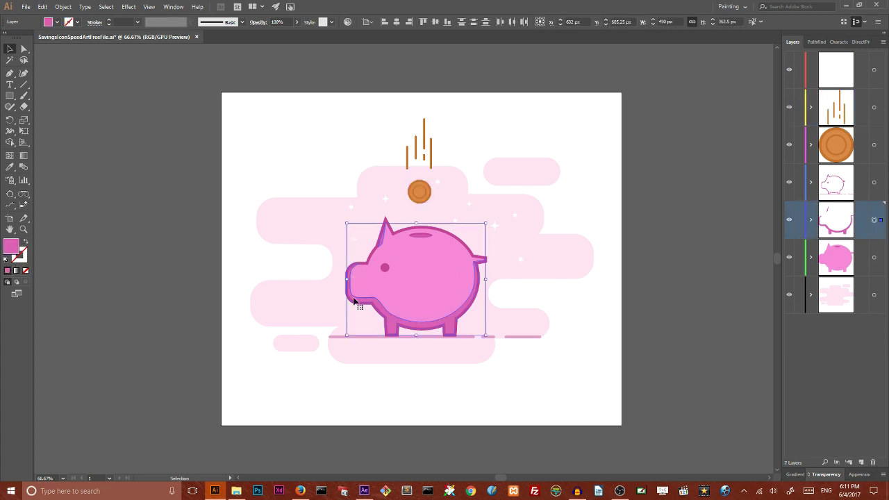
left_click_drag(883, 219, 880, 257)
left_click(872, 226)
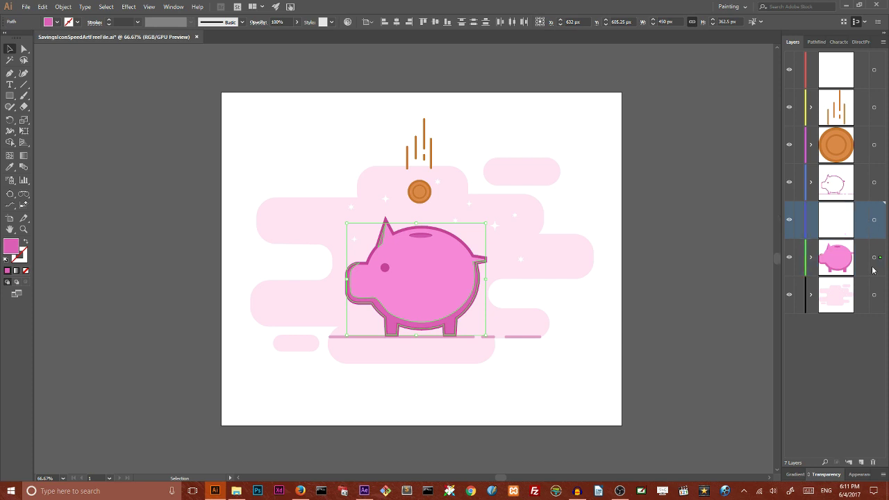
left_click(873, 464)
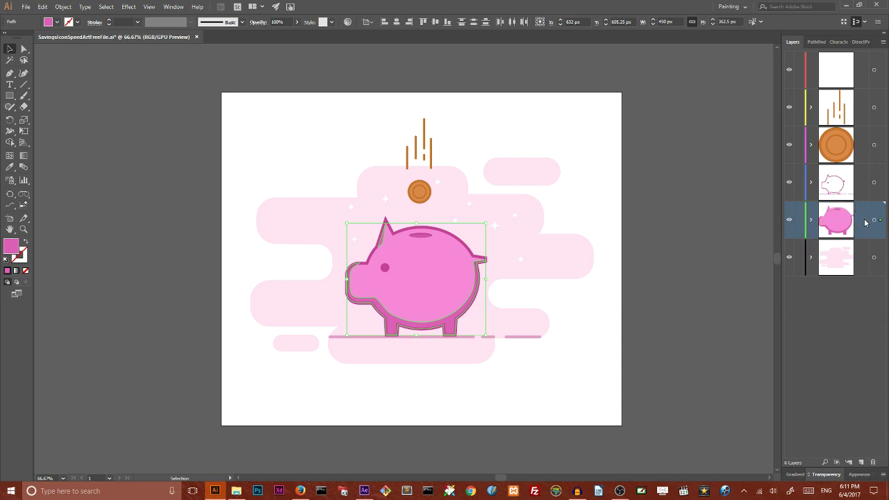
Step: Rename the layers 'Pig', 'BG' and 'PigOutlines'
double_click(864, 222)
key("BackSpace")
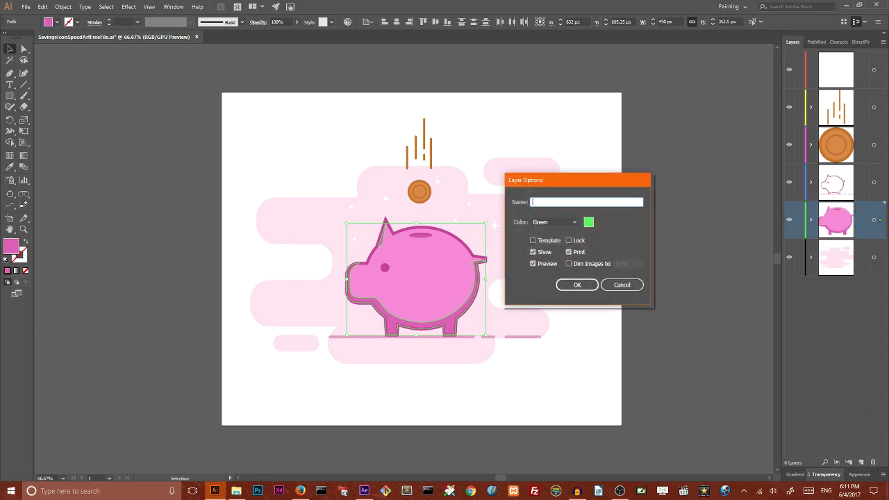
type("Pig")
key("Return")
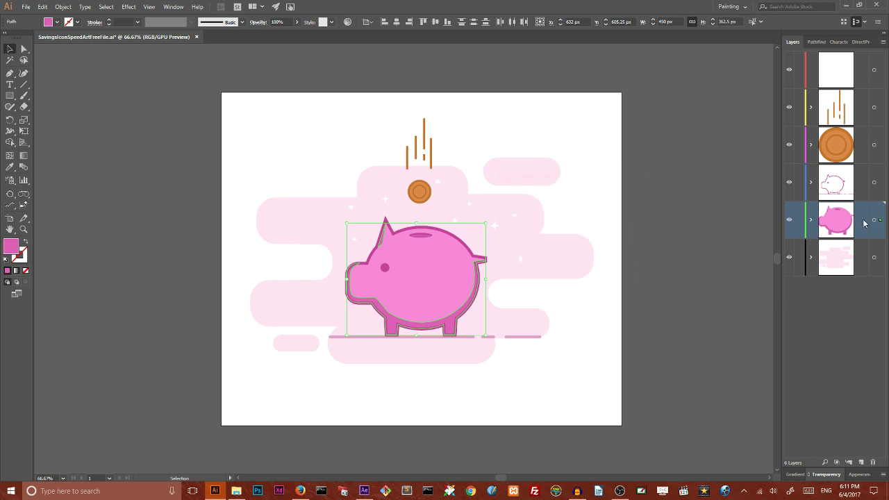
double_click(862, 256)
type("BG")
key("Return")
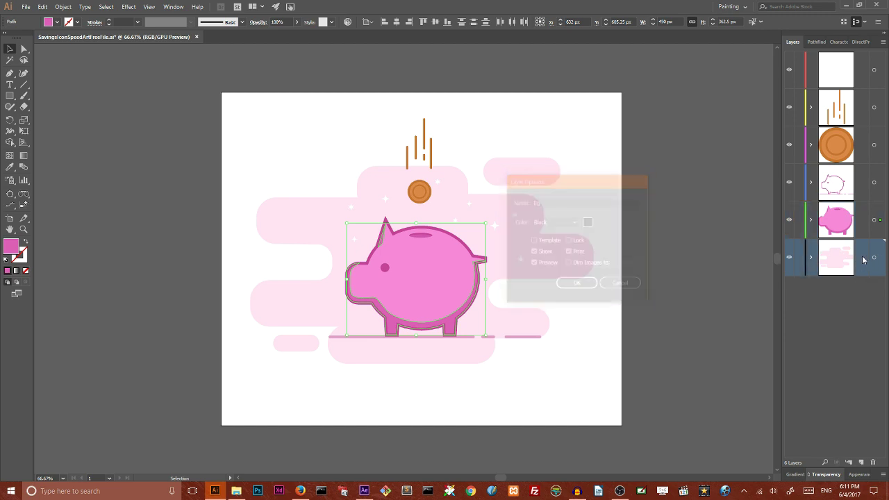
left_click(873, 183)
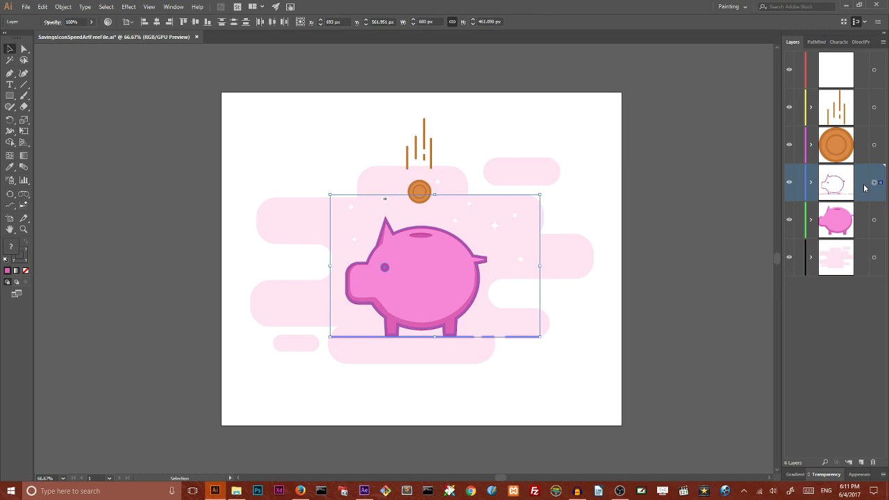
double_click(864, 185)
type("PigOutlines")
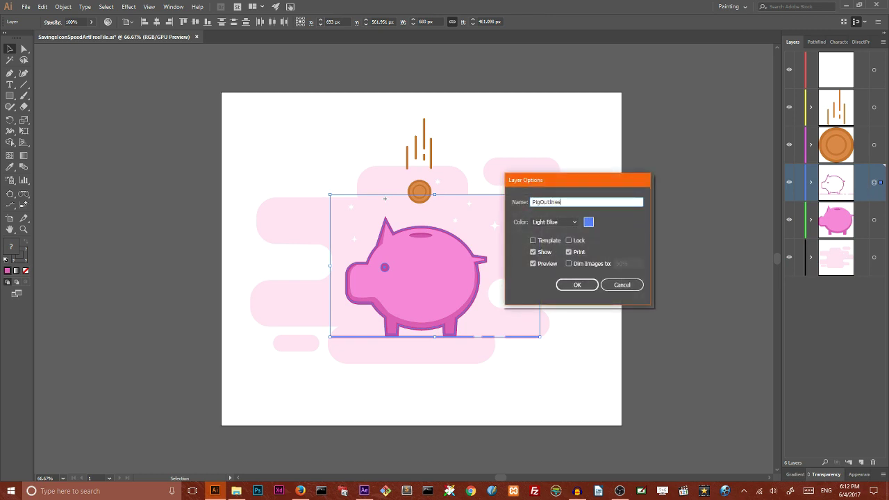
key("Return")
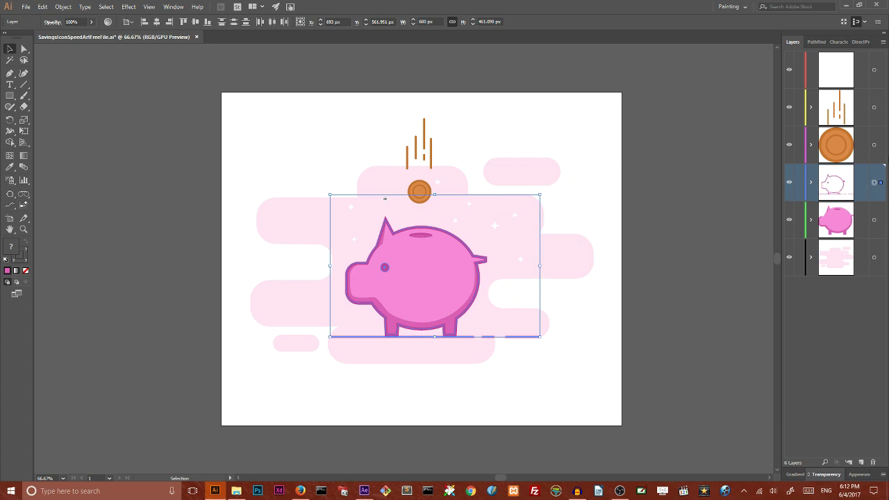
Step: Rename the coin layer 'Coin' and the falling-lines layer 'track'
left_click(874, 145)
double_click(859, 148)
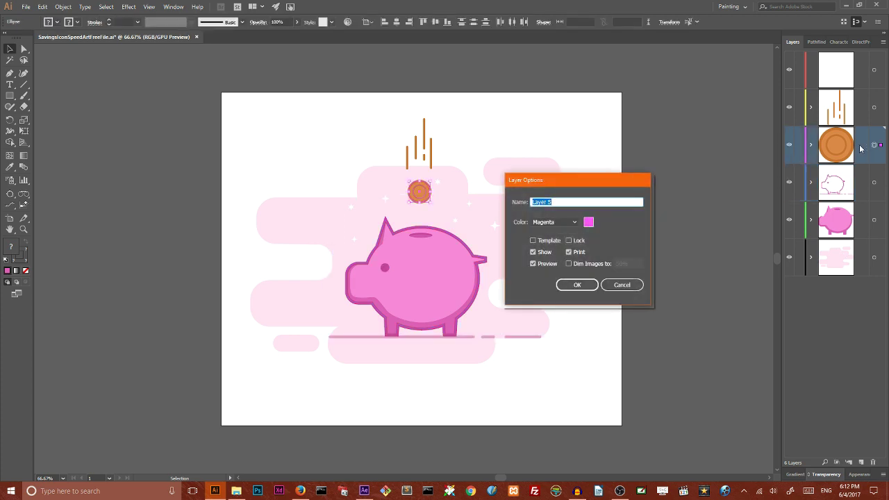
key("BackSpace")
type("Coin")
key("Return")
double_click(860, 109)
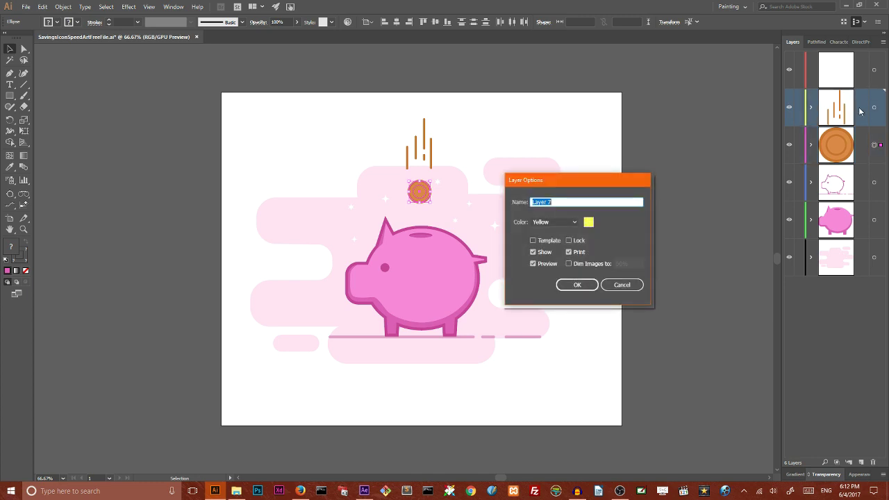
key("BackSpace")
type("track")
key("Return")
Step: Delete the empty top layer and save the Illustrator file
left_click(870, 75)
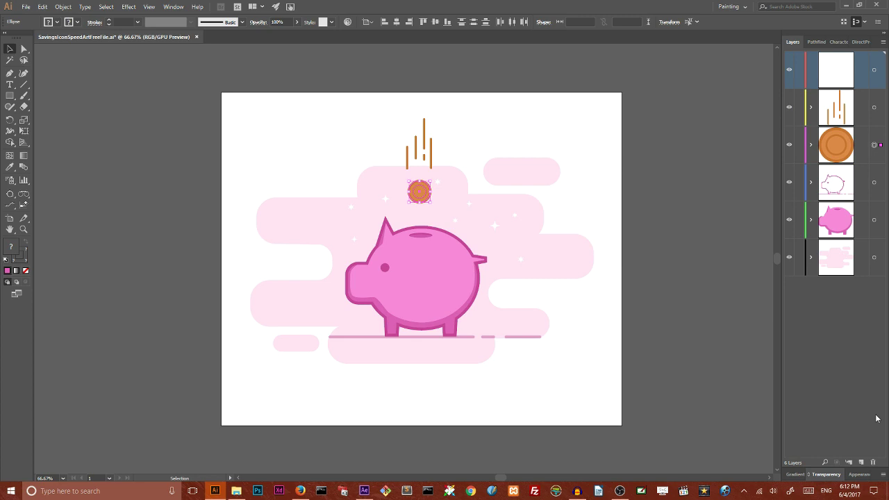
left_click(873, 462)
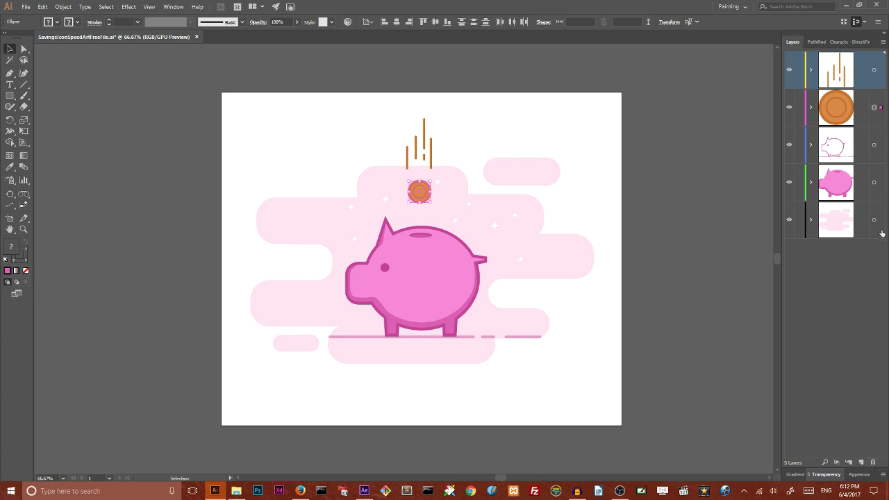
left_click(25, 7)
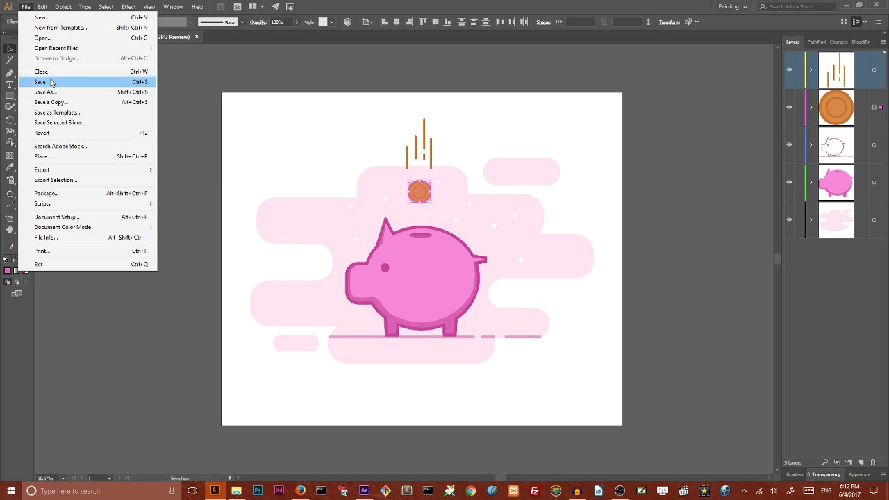
left_click(51, 83)
left_click(675, 93)
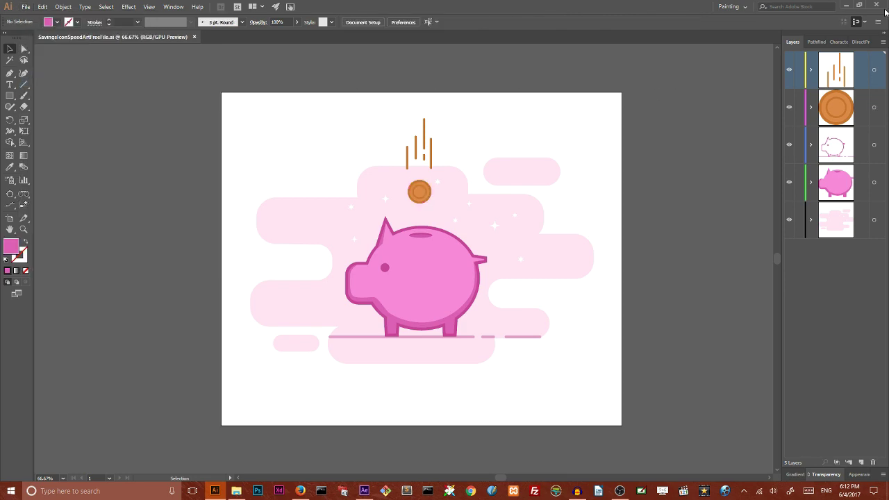
Step: Switch to After Effects and create a 1920×1080, 29.97 fps composition named LoadFunds
left_click(846, 6)
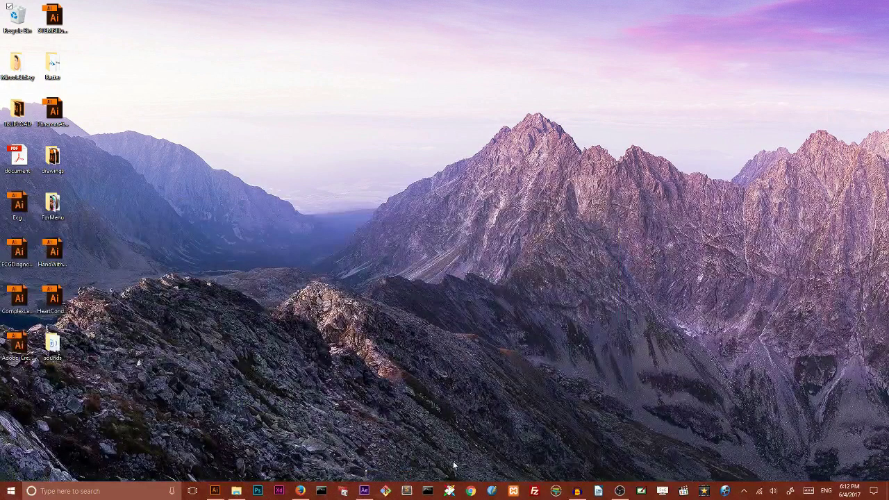
left_click(359, 489)
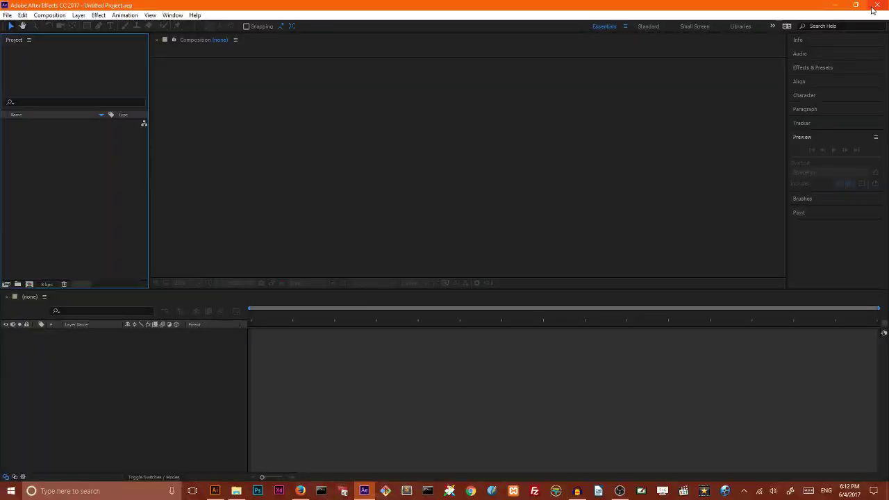
left_click(863, 6)
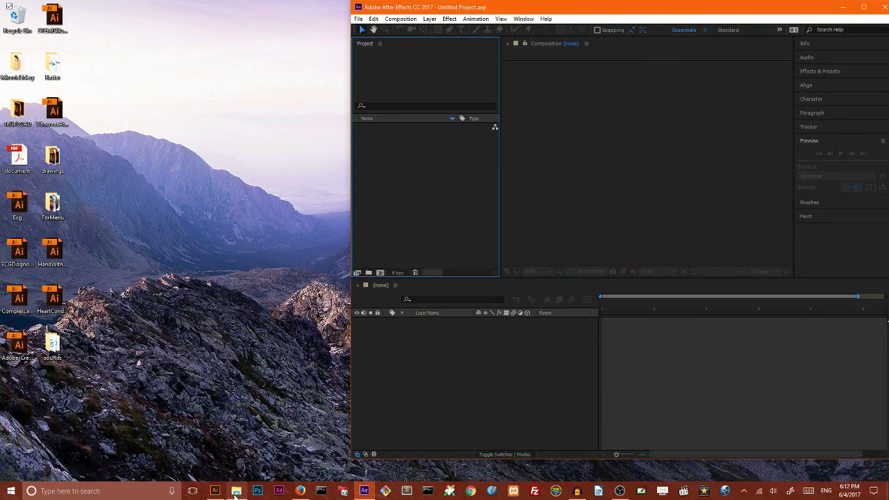
left_click(381, 273)
left_click_drag(288, 58, 377, 58)
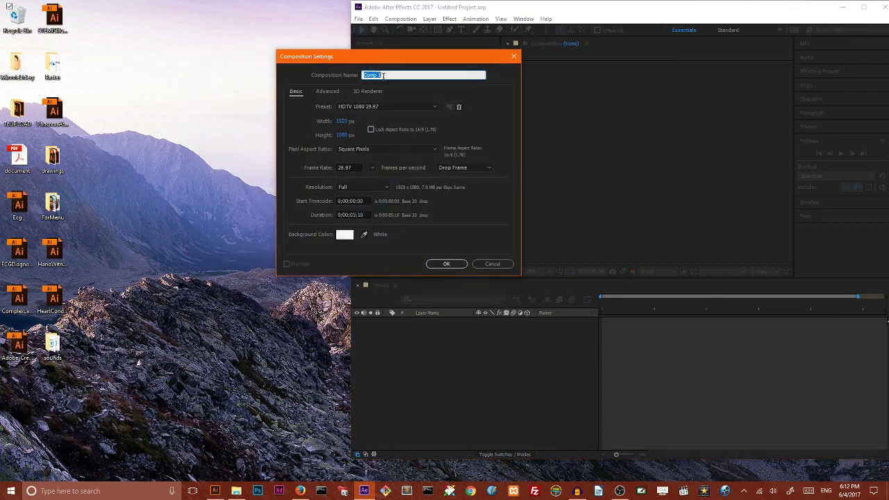
key("BackSpace")
type("LoadFunds")
left_click(448, 263)
left_click(863, 8)
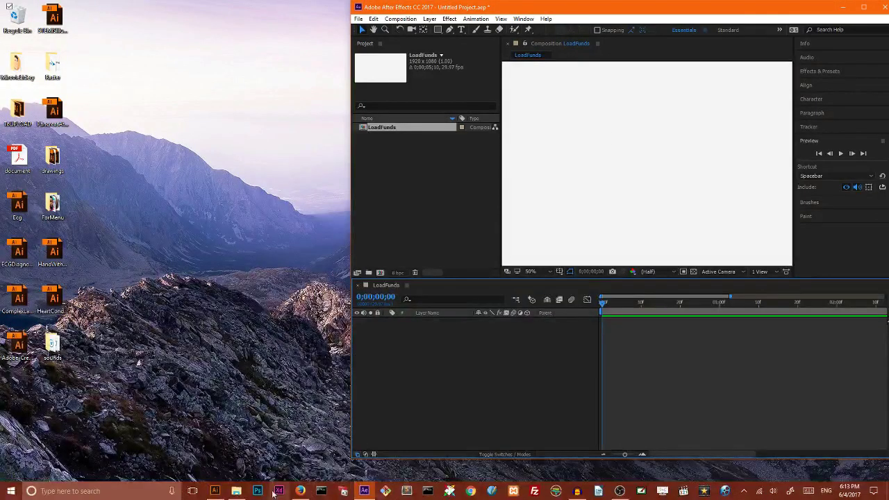
Step: Import SavingsIconSpeedArtFreeFile.ai into the project with Import Kind set to Composition
left_click(236, 491)
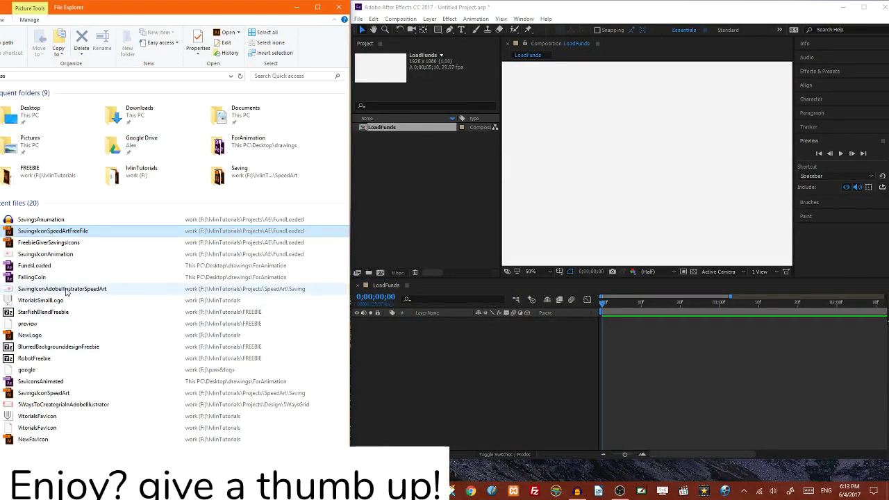
left_click_drag(59, 232, 420, 179)
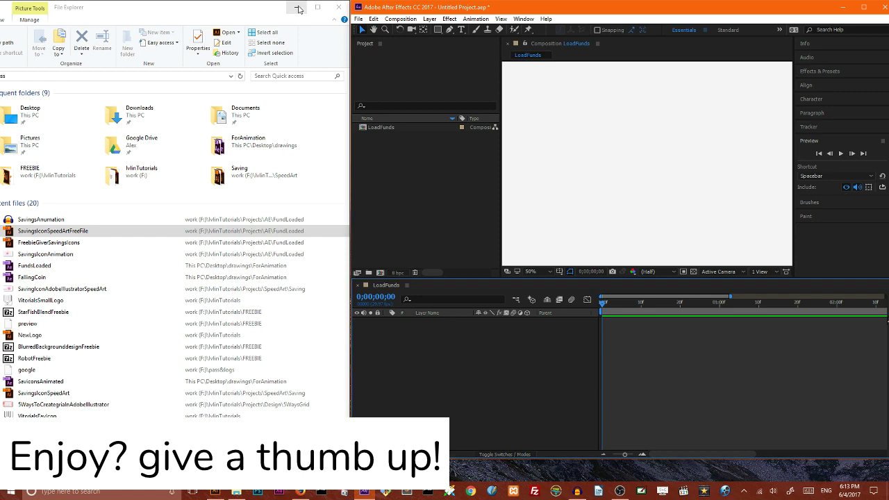
left_click(587, 214)
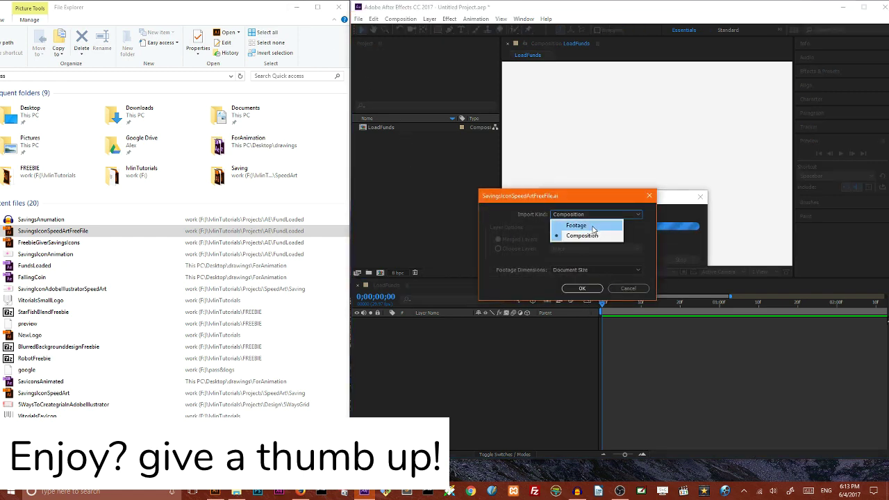
left_click(582, 236)
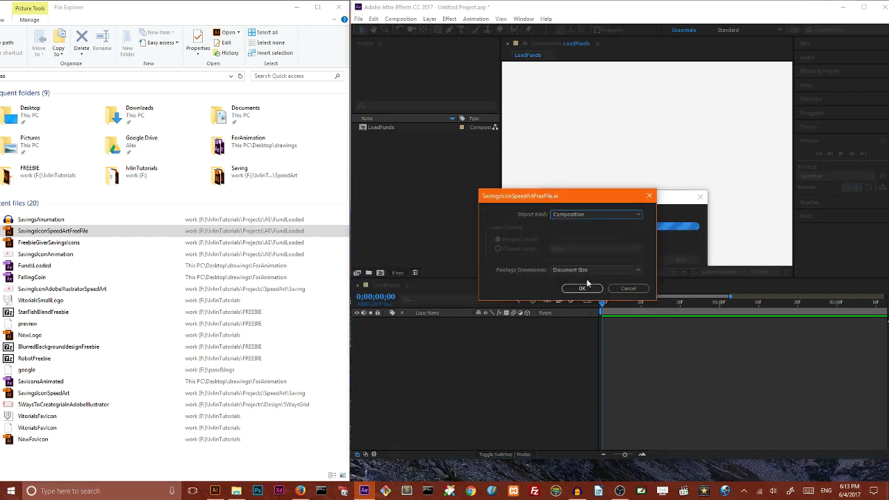
left_click(582, 288)
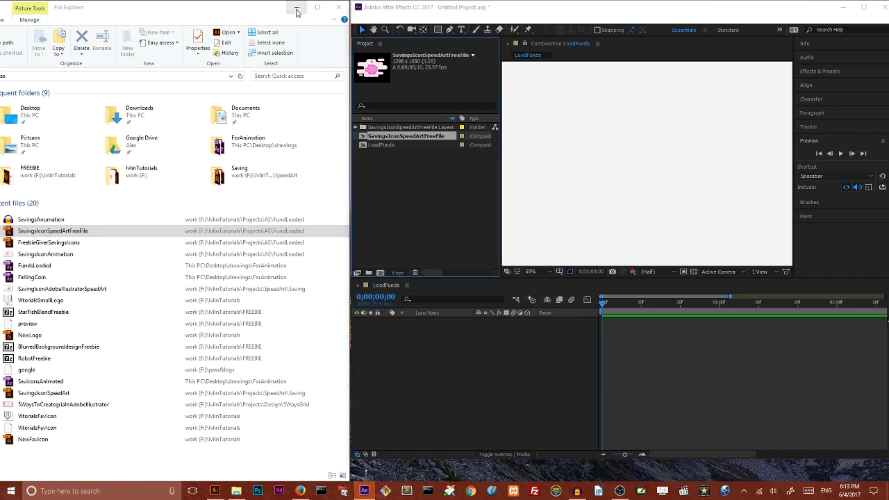
left_click(294, 8)
Step: Drag the five Illustrator layer files from the layers folder into the LoadFunds timeline
left_click(864, 7)
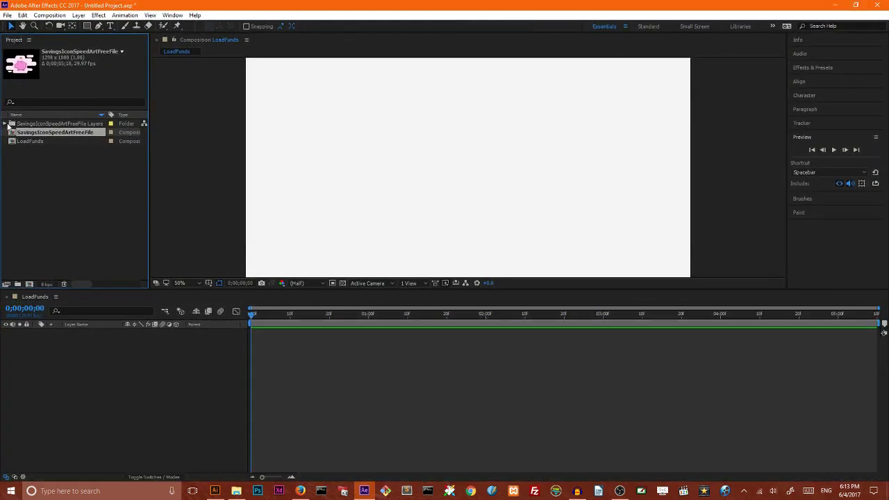
left_click(5, 124)
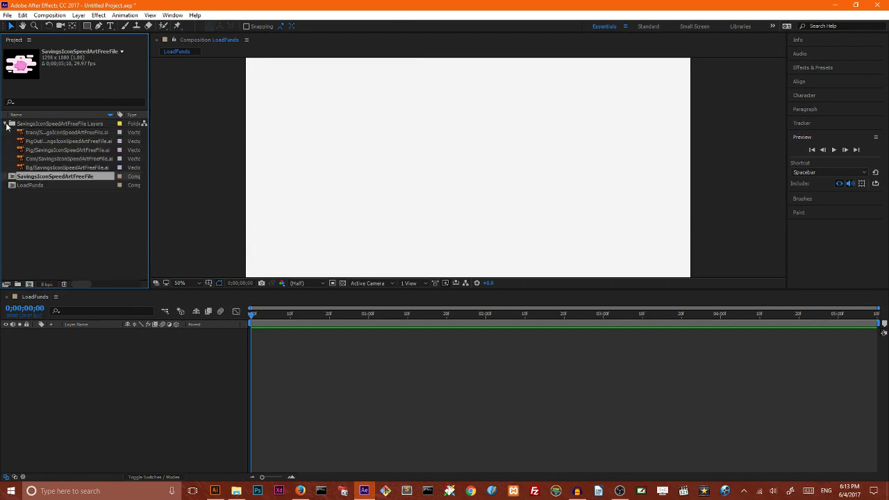
left_click(50, 167)
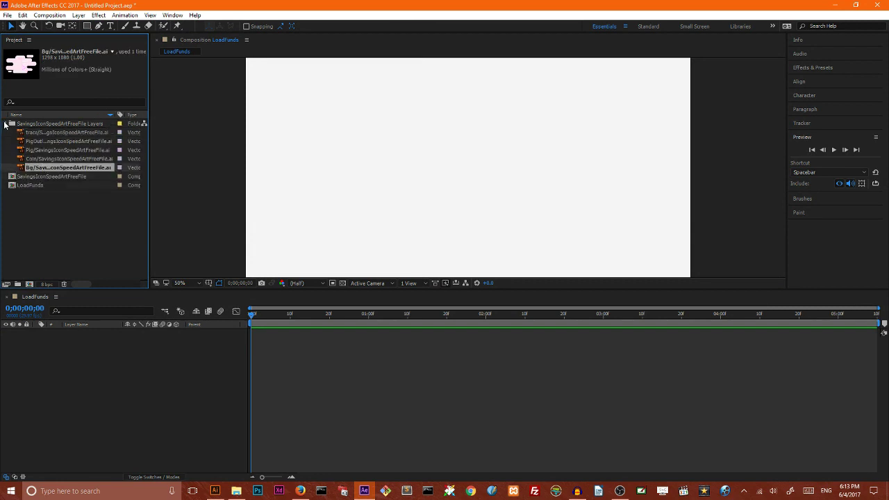
left_click(52, 133, "shift")
left_click_drag(51, 144, 70, 367)
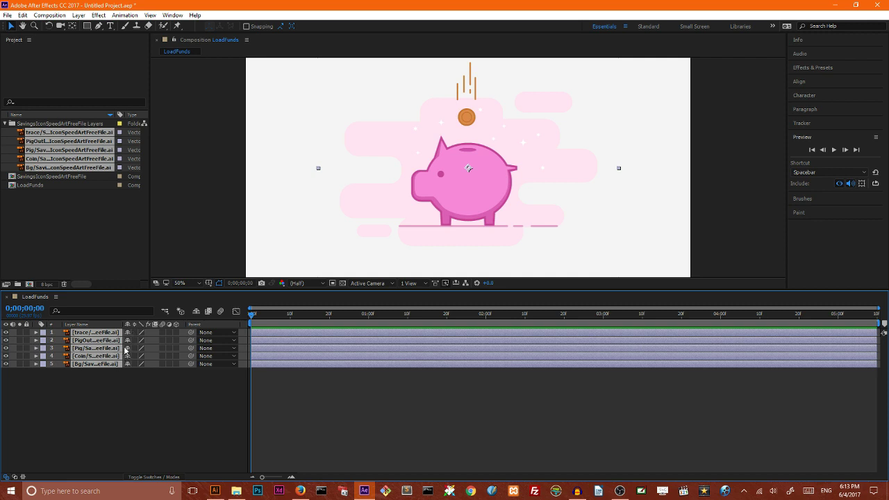
key("super+plus")
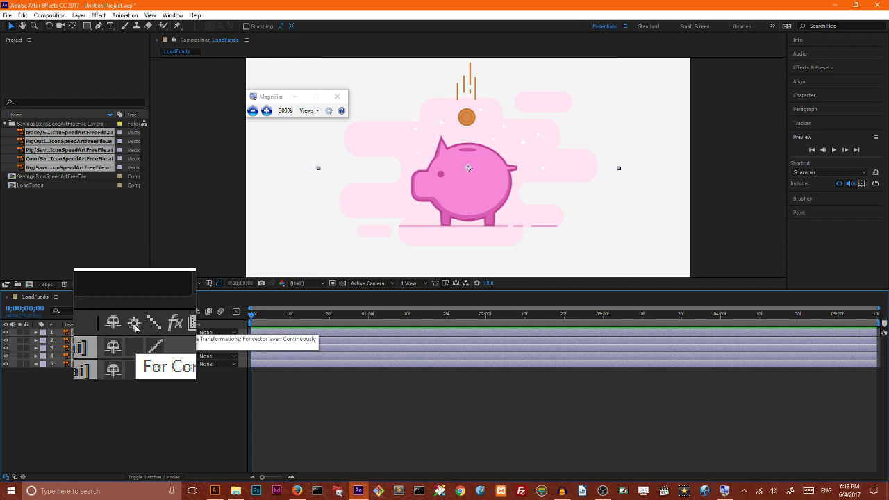
key("super+Escape")
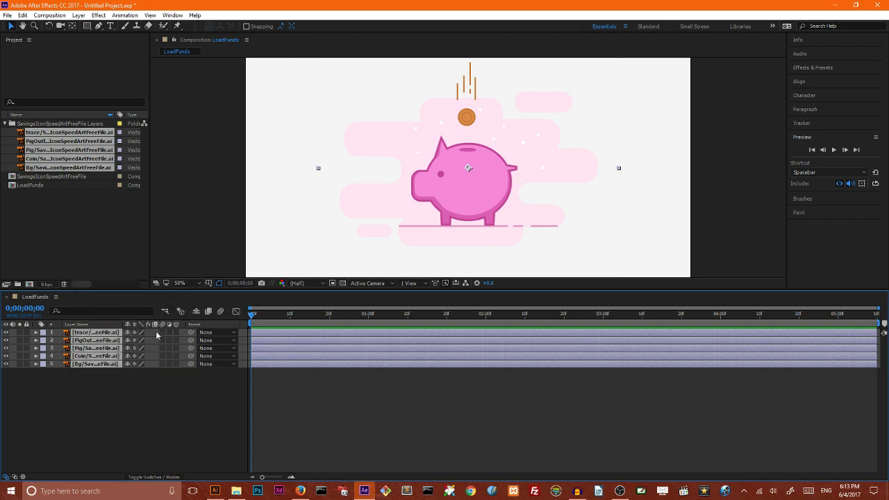
Step: Create shape layers from the vector layers, then delete the original trace and pig outline layers
right_click(89, 343)
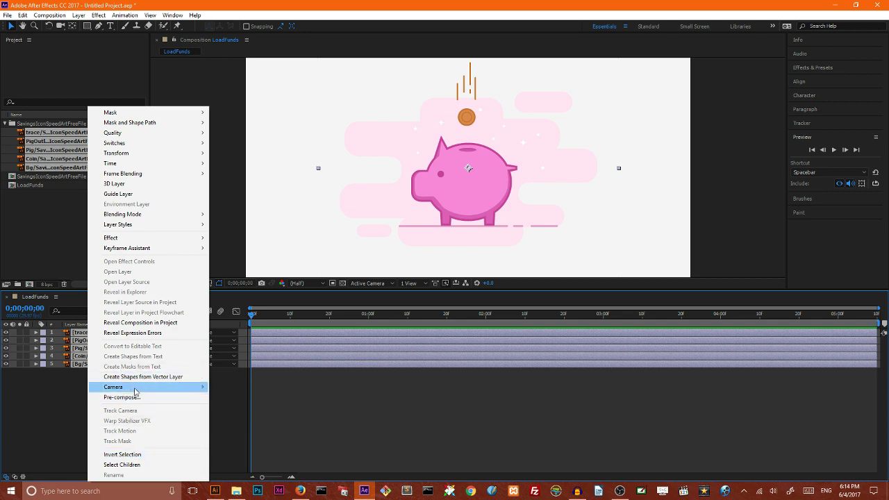
left_click(129, 377)
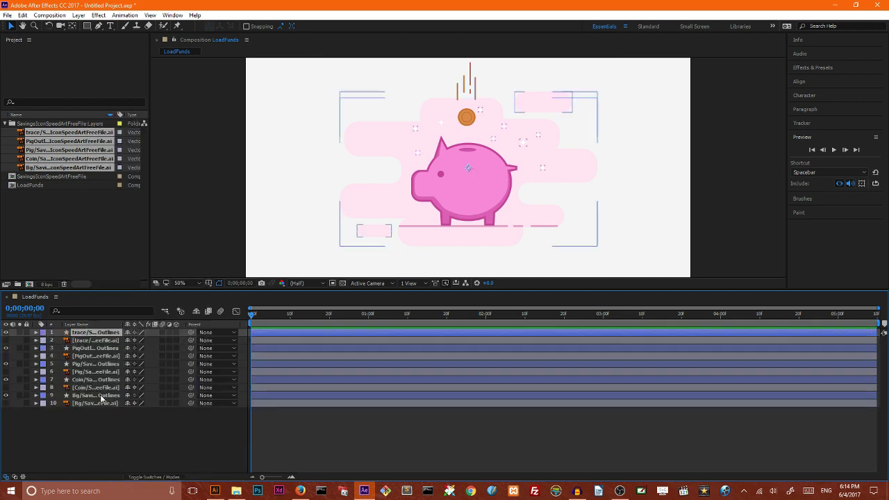
left_click(75, 340)
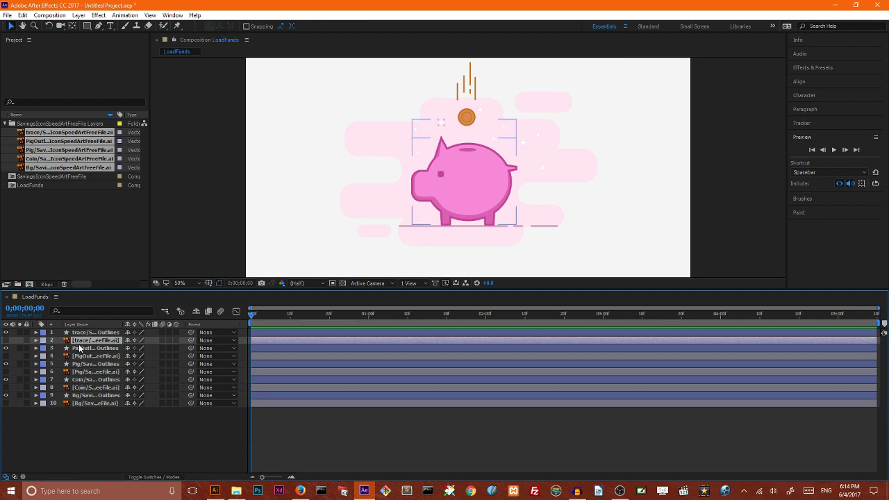
key("Delete")
left_click(91, 350)
key("Delete")
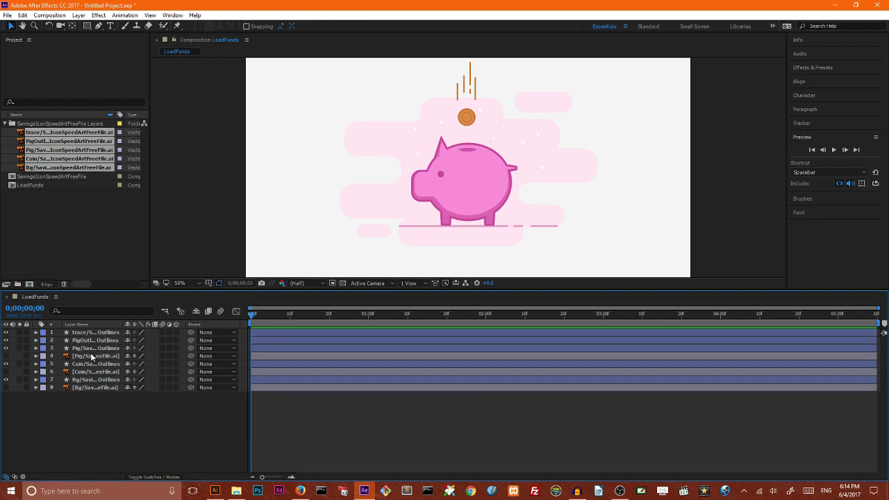
Step: Delete the remaining original pig, coin and background vector layers
left_click(86, 355)
key("Delete")
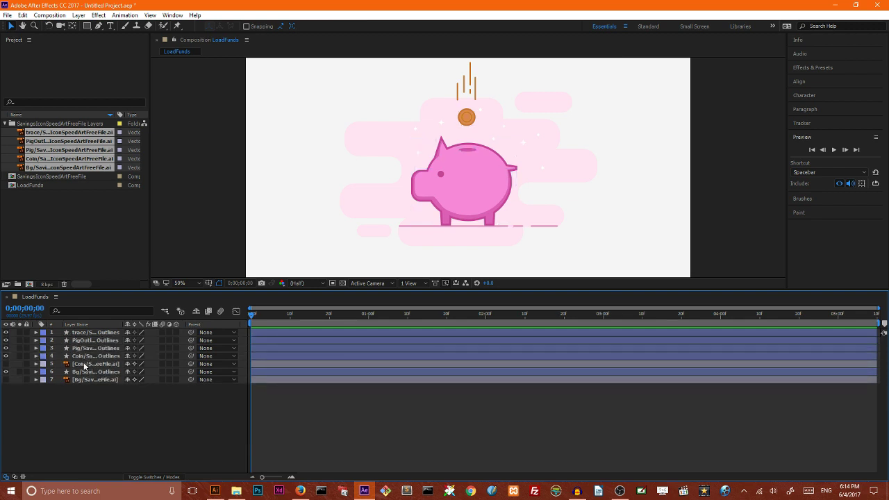
left_click(84, 365)
key("Delete")
left_click(82, 371)
key("Delete")
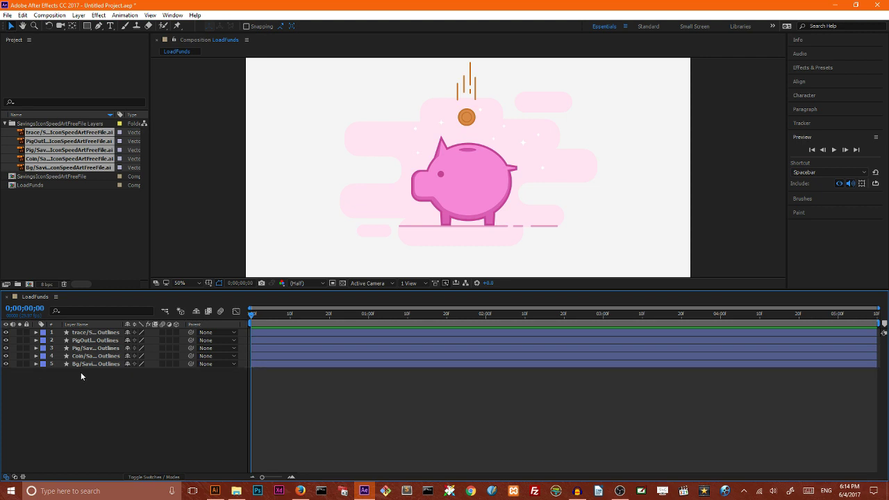
Step: Parent the trace lines shape layer to the Coin layer
left_click(82, 334)
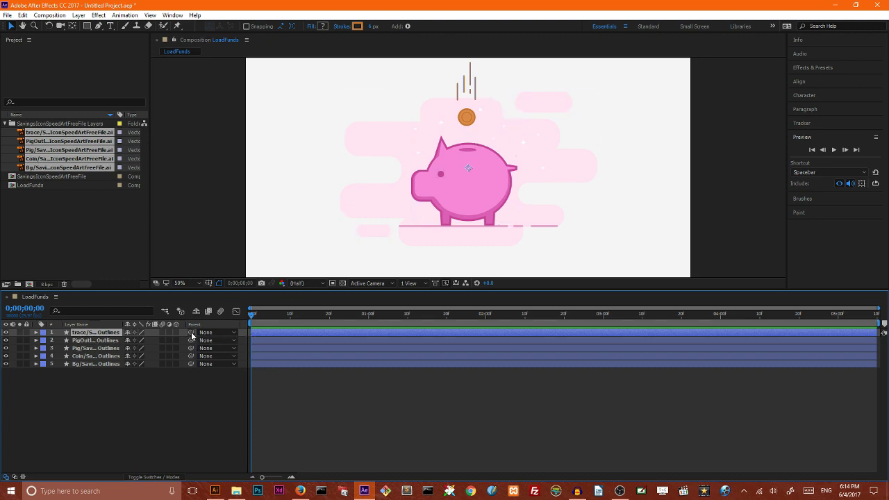
key("super+plus")
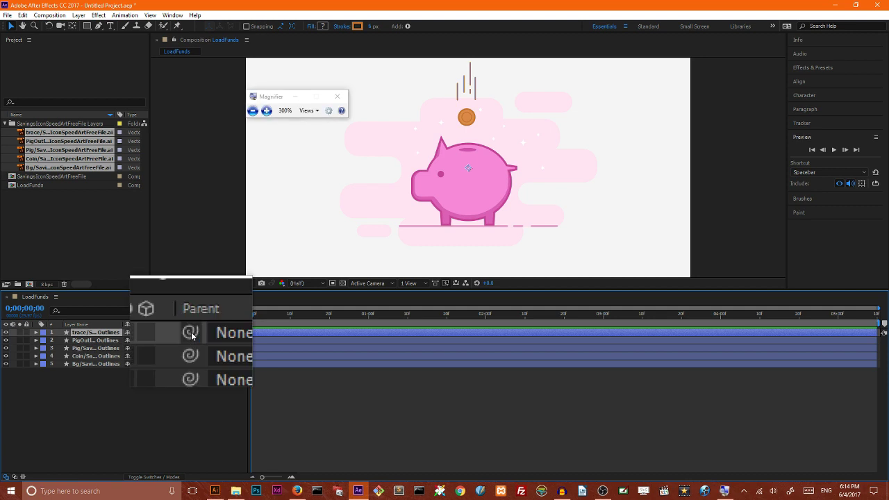
key("super+Escape")
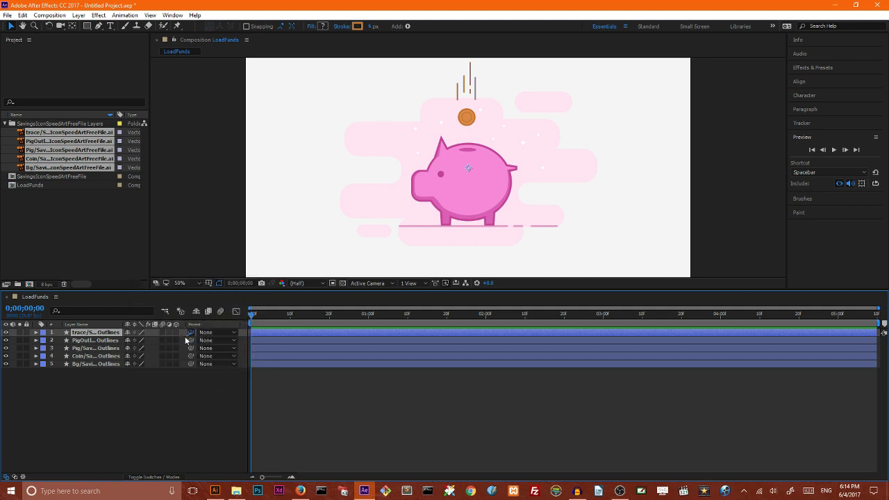
left_click_drag(191, 335, 96, 359)
Step: Move the Coin layer up to second position in the layer stack
left_click(93, 355)
key("ctrl+shift+bracketright")
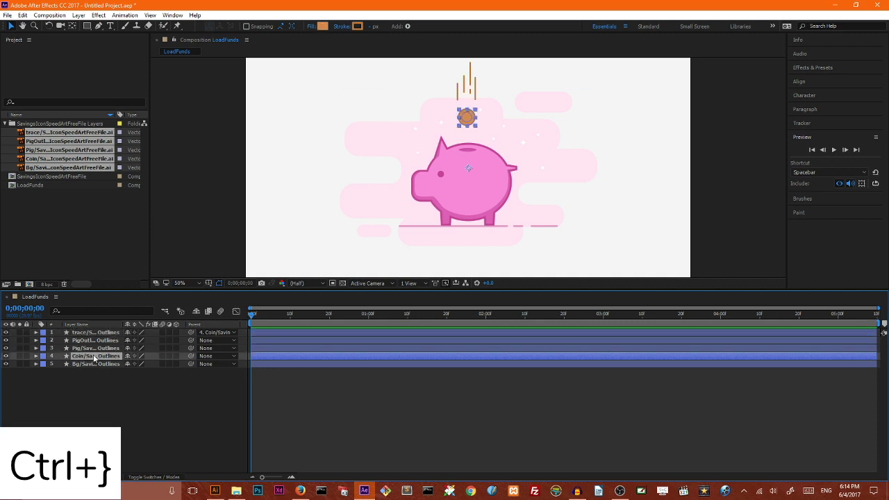
key("ctrl+bracketright")
key("ctrl+bracketright")
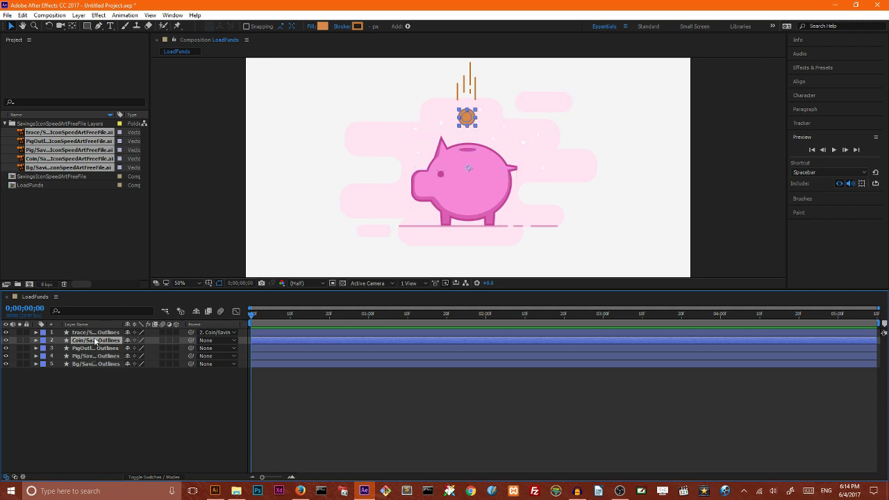
Step: Keyframe the Coin's Position at frame 0 with the coin raised above the frame
left_click(36, 341)
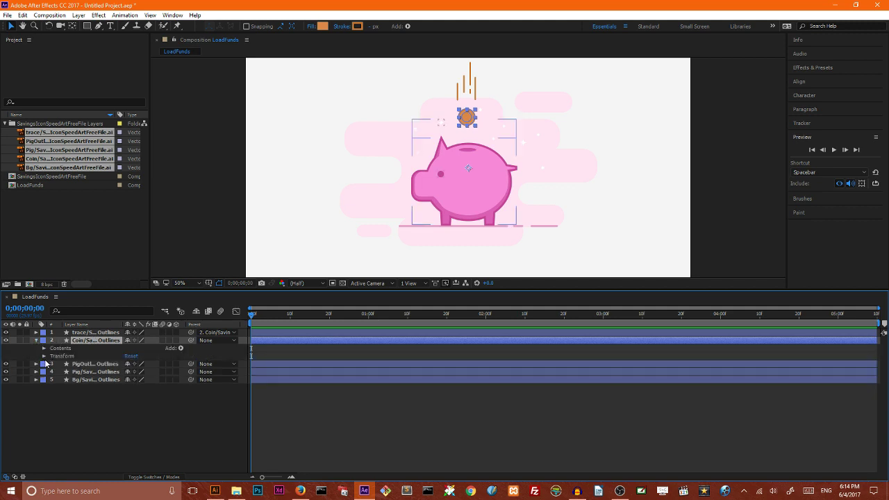
left_click(44, 357)
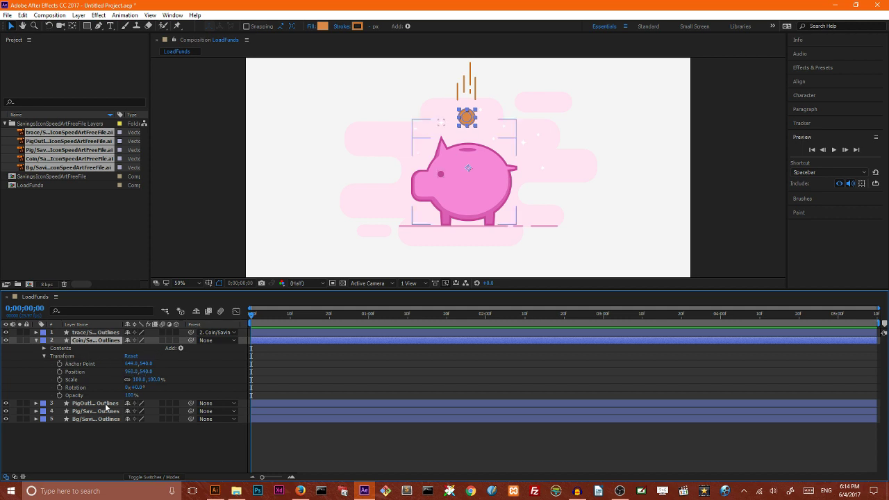
left_click(59, 372)
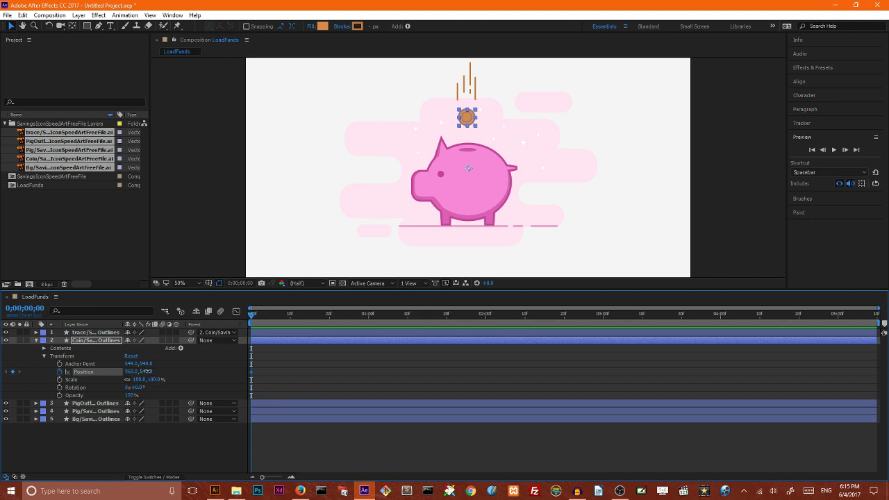
left_click_drag(146, 373, 54, 366)
key("comma")
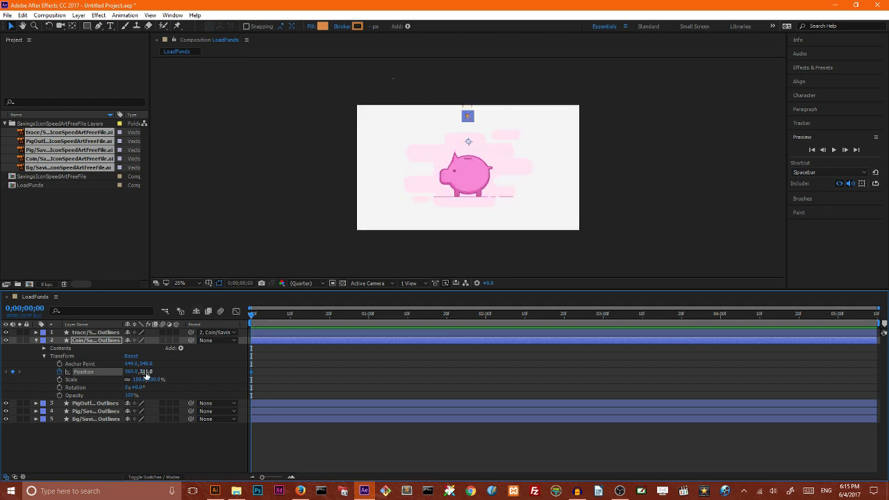
left_click_drag(146, 373, 89, 366)
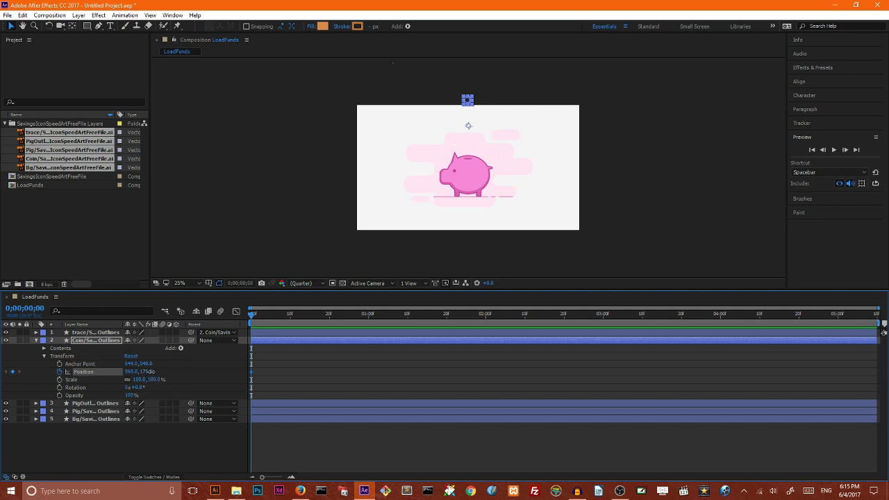
left_click_drag(146, 372, 148, 371)
left_click_drag(154, 373, 146, 373)
left_click(147, 371)
type("120")
key("Return")
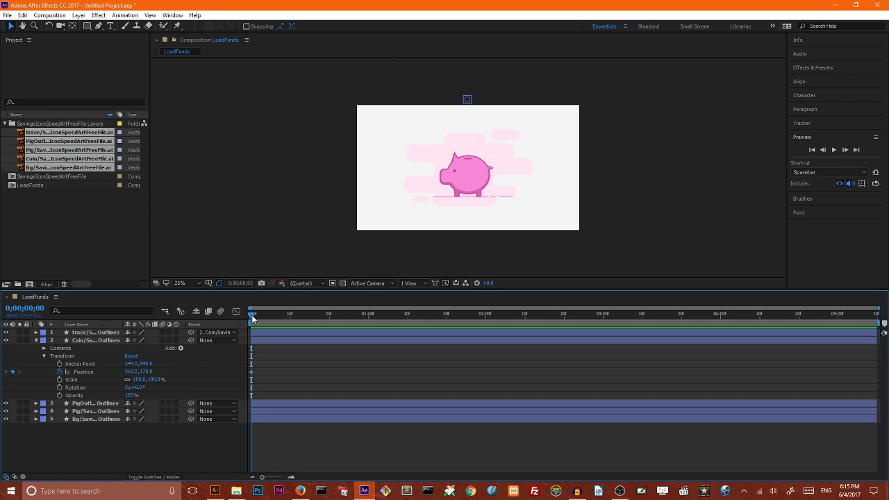
Step: At frame 20, keyframe the Coin's Position down to Y 731 inside the pig
left_click_drag(252, 316, 331, 309)
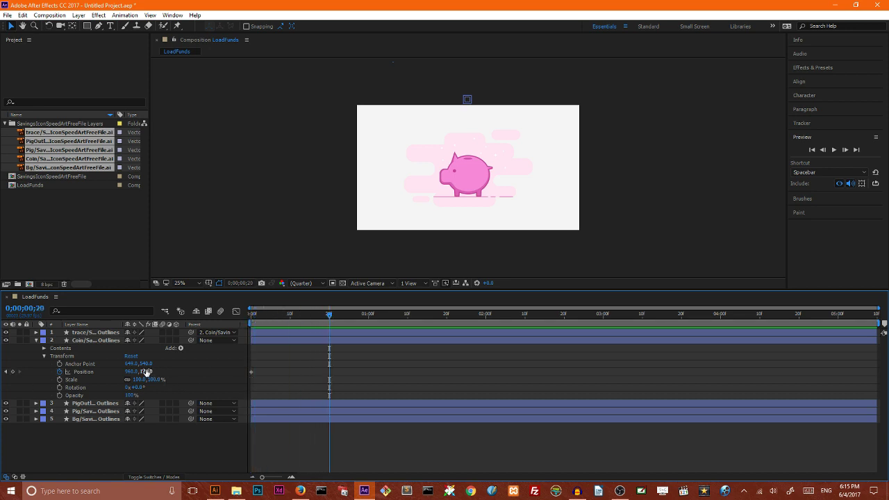
left_click_drag(145, 371, 362, 352)
key("period")
key("period")
key("period")
key("period")
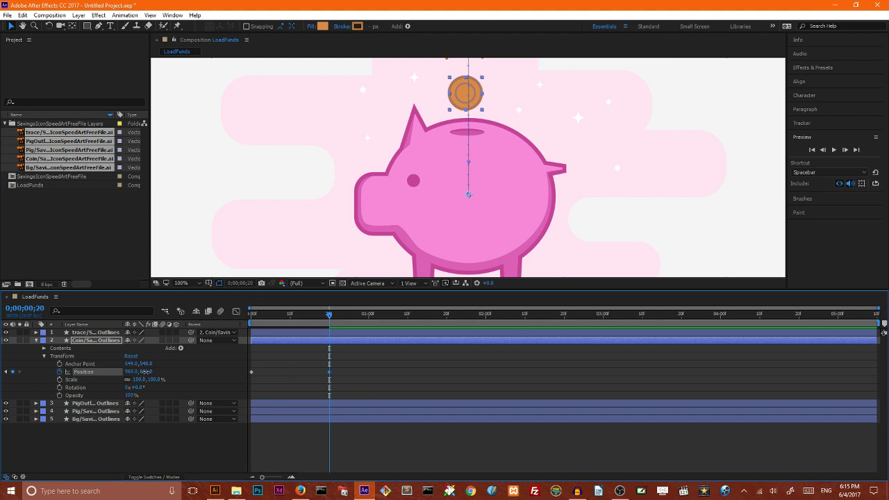
left_click_drag(145, 372, 208, 370)
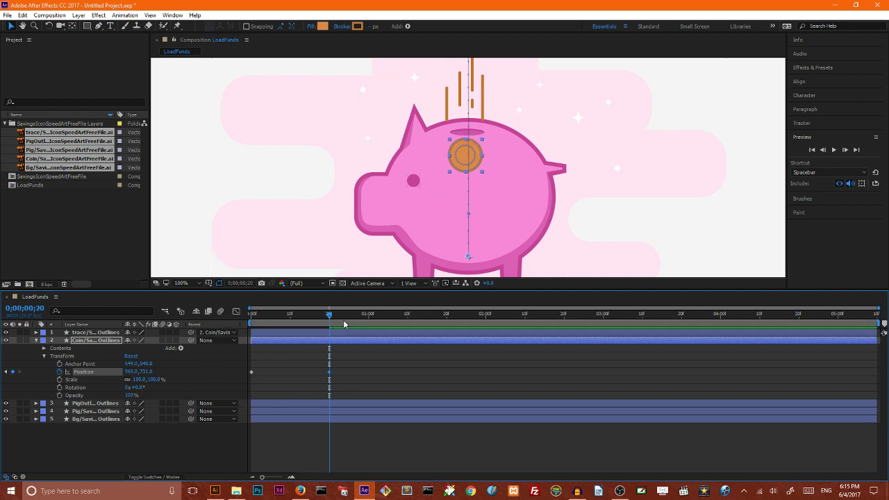
left_click_drag(329, 315, 252, 315)
scroll(269, 265, "down", 6)
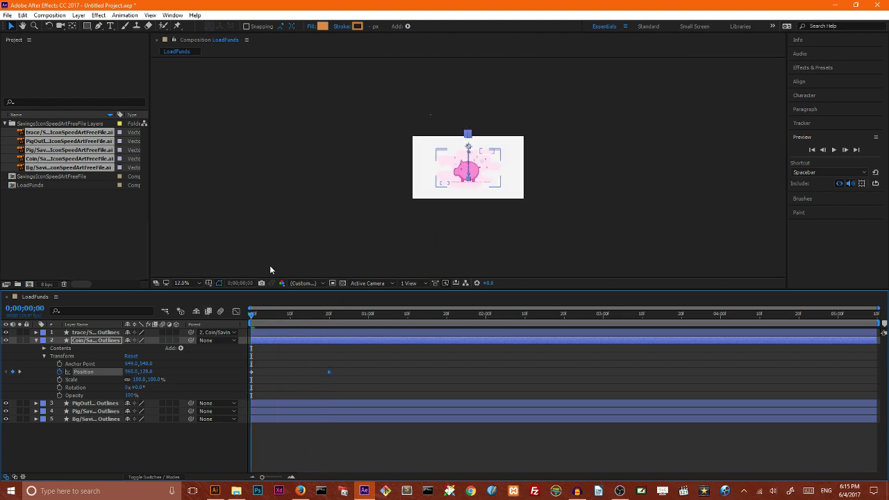
scroll(269, 265, "up", 4)
Step: Add a loopOut() expression to the Coin's Position and preview the repeating drop
key("space")
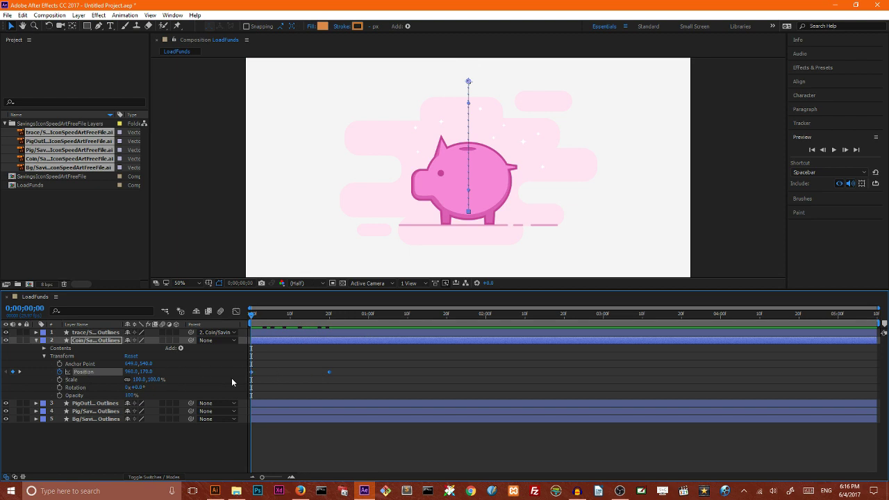
key("ctrl+shift+F9")
left_click_drag(254, 314, 229, 333)
left_click(59, 372, "alt")
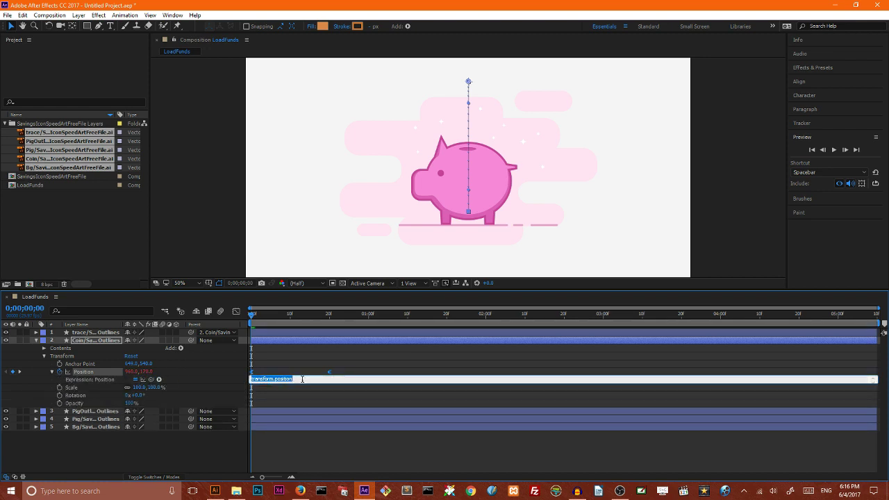
key("BackSpace")
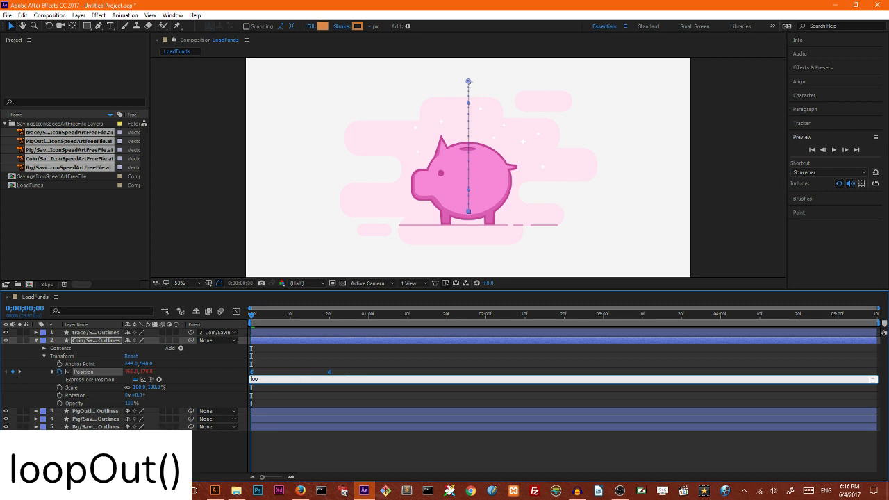
type("loopO")
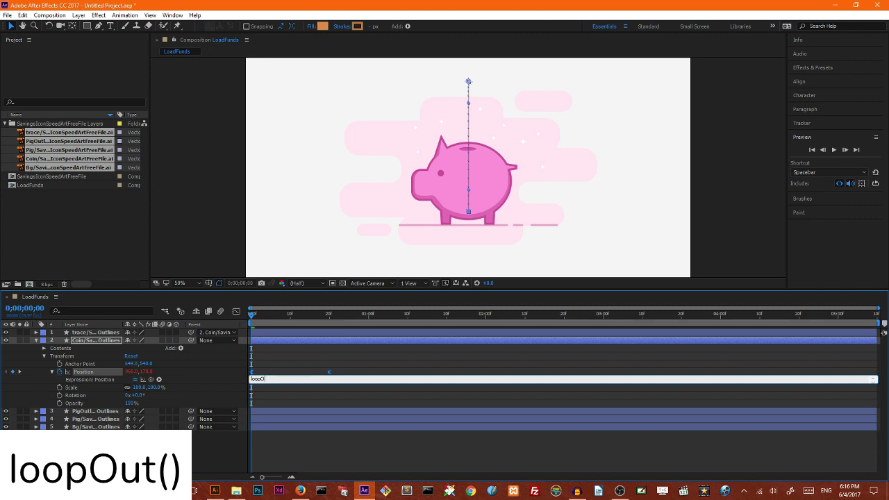
type("ut()")
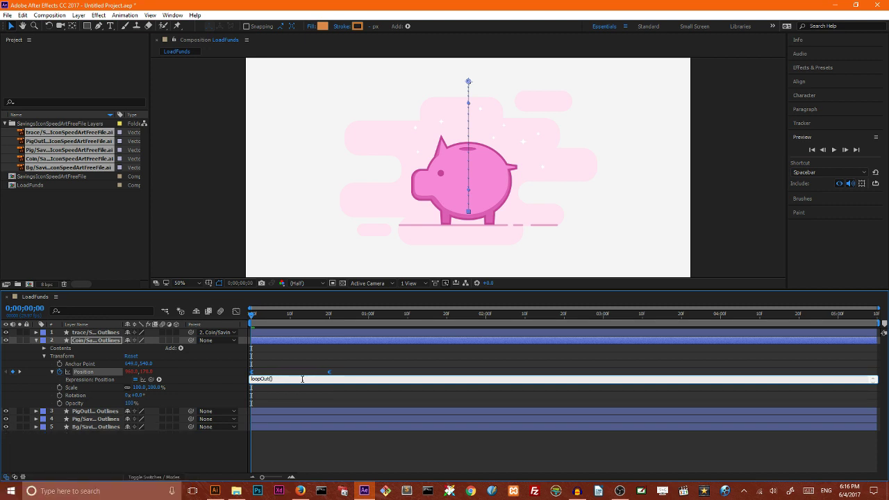
left_click(347, 374)
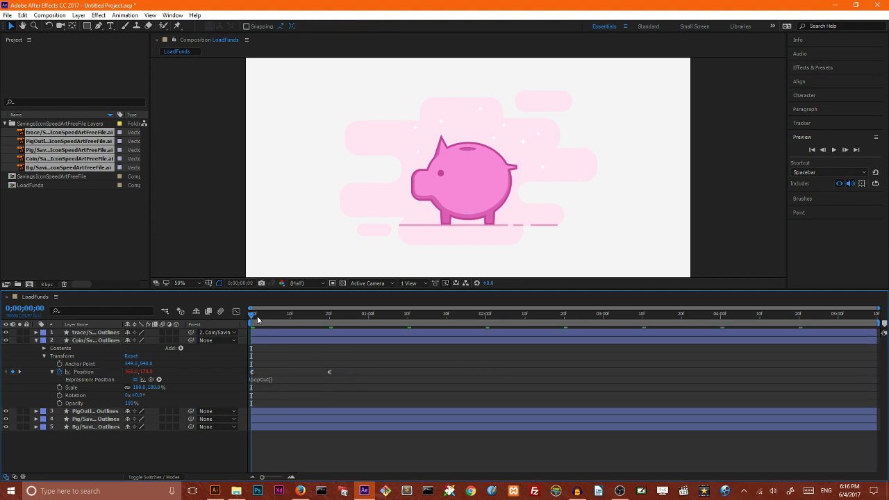
key("space")
key("space")
left_click(330, 372)
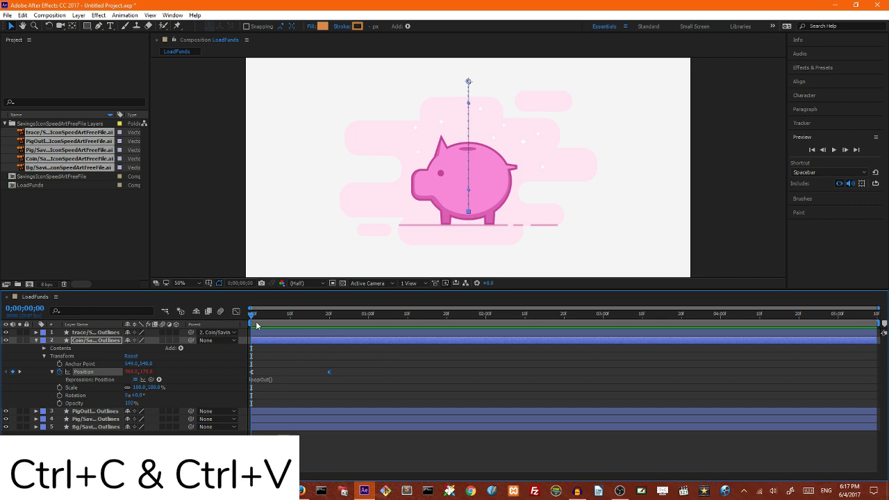
Step: Paste the coin's end Position keyframe at 0;00;01;00 and preview the drop
left_click_drag(253, 316, 369, 316)
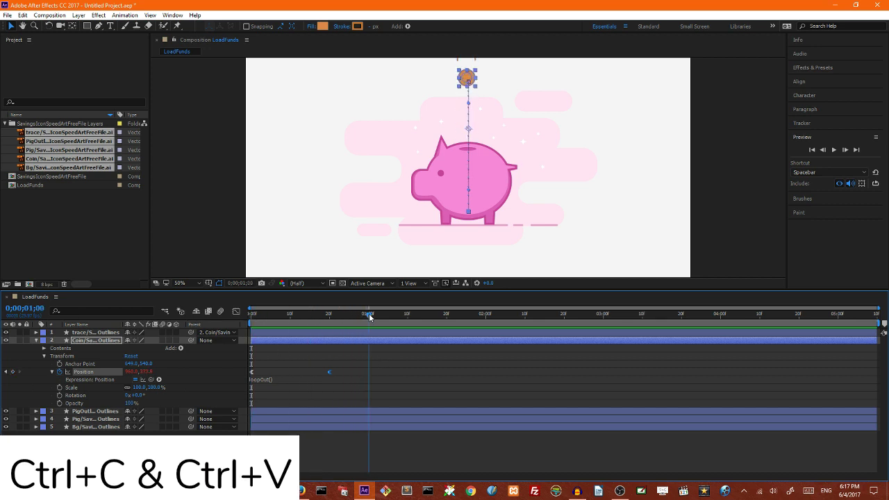
key("ctrl+v")
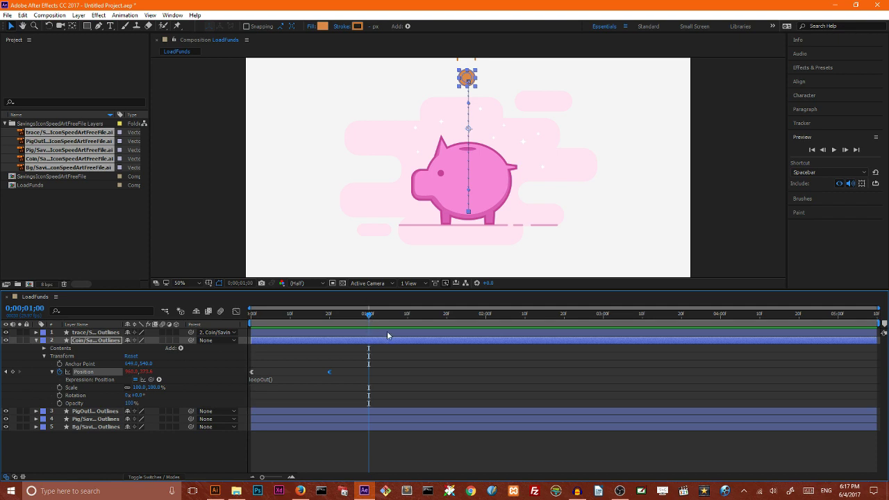
key("ctrl+v")
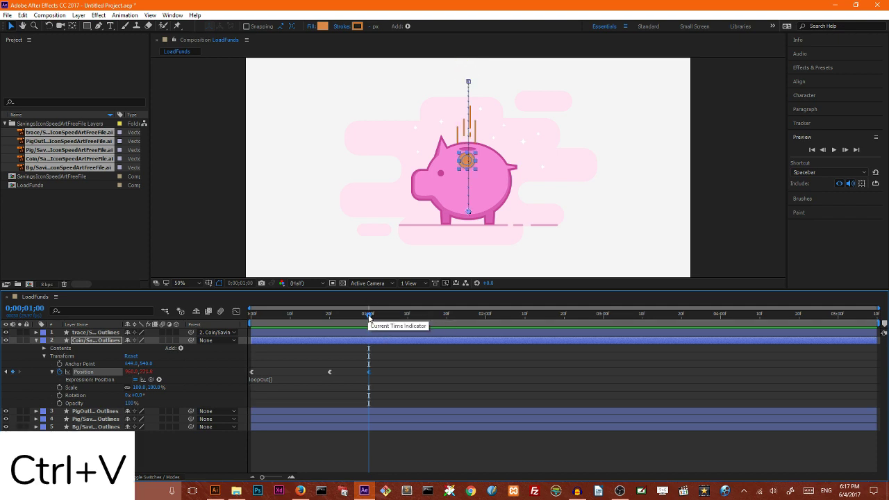
left_click_drag(368, 317, 329, 319)
left_click(833, 149)
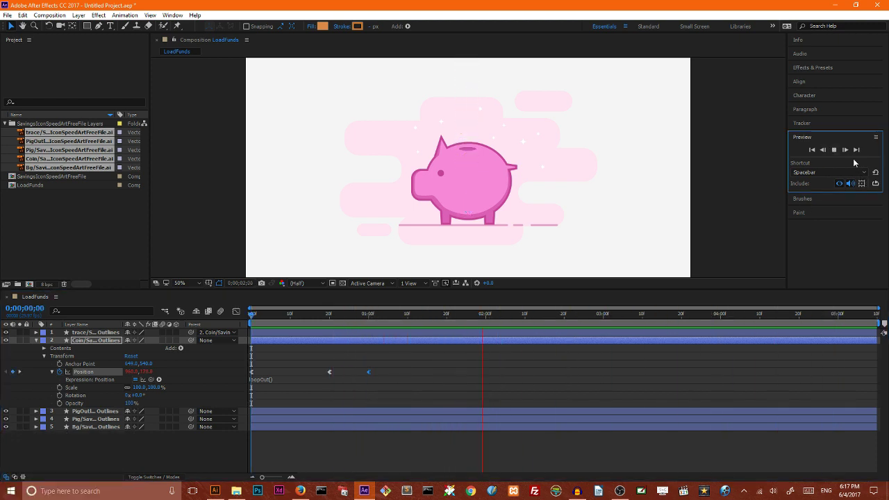
left_click(834, 150)
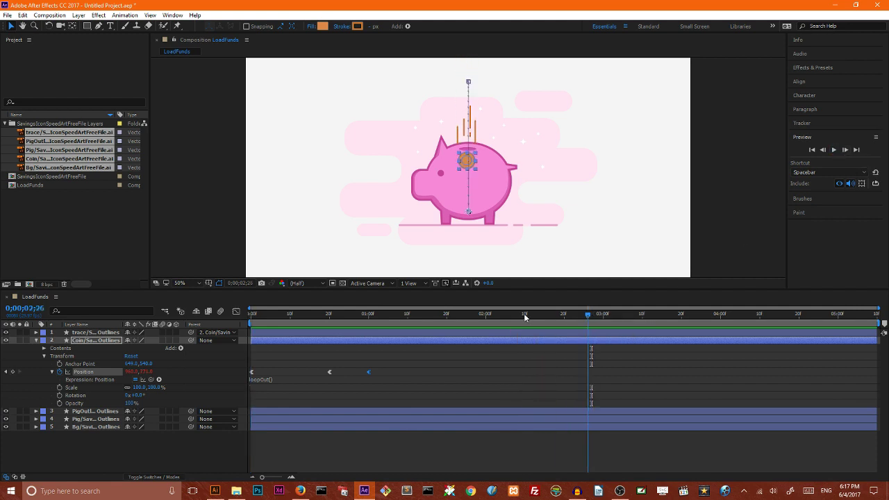
key("Home")
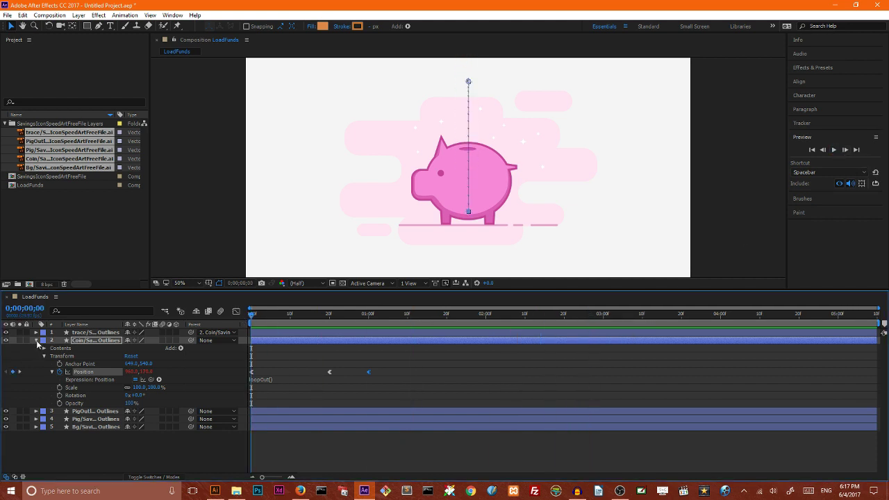
left_click(36, 340)
Step: Add Trim Paths to the trace lines layer
left_click(36, 332)
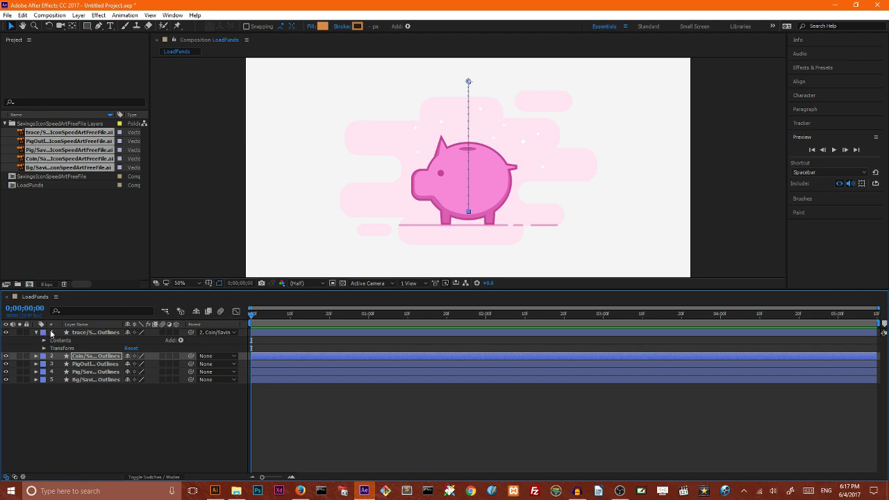
left_click(55, 334)
left_click(78, 332)
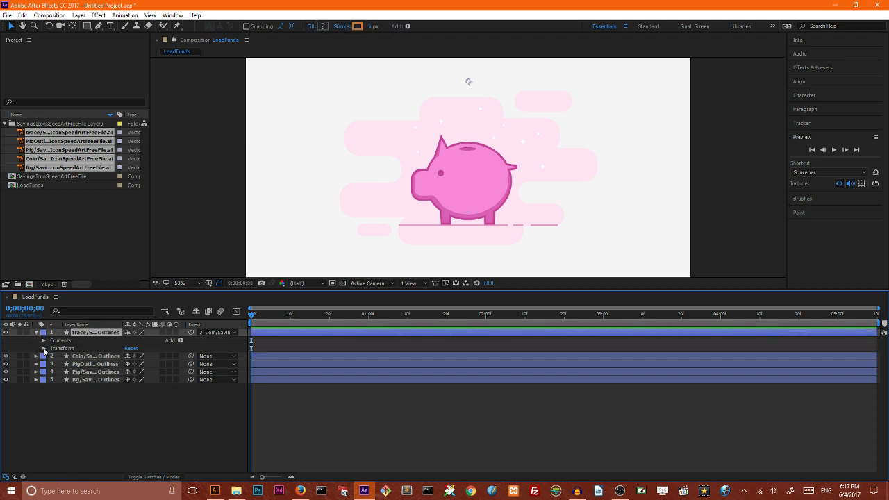
left_click(43, 348)
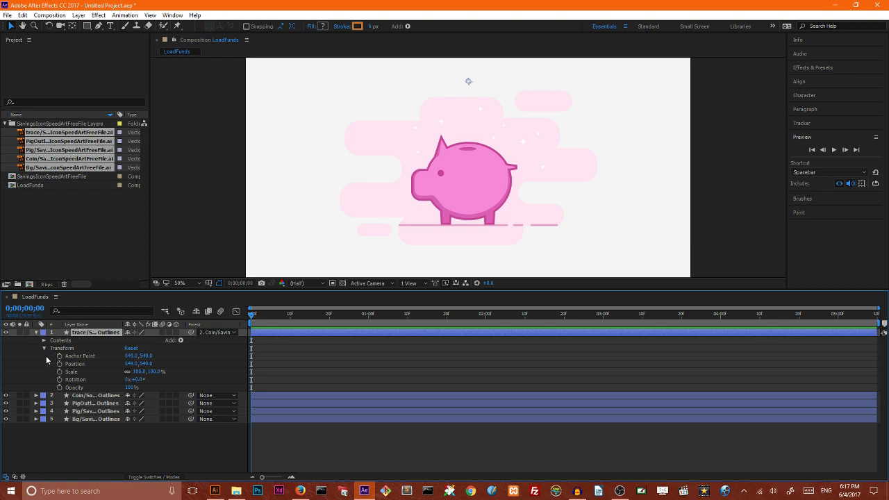
left_click(44, 348)
key("super+plus")
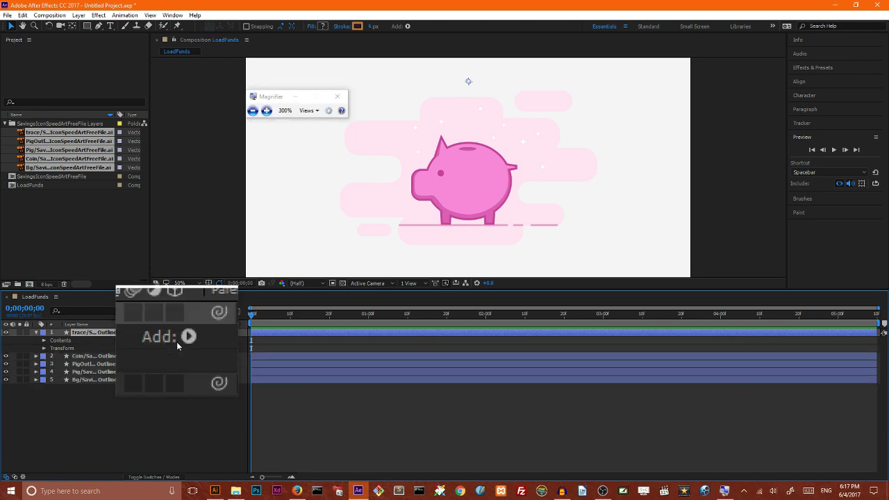
key("super+Escape")
left_click(181, 340)
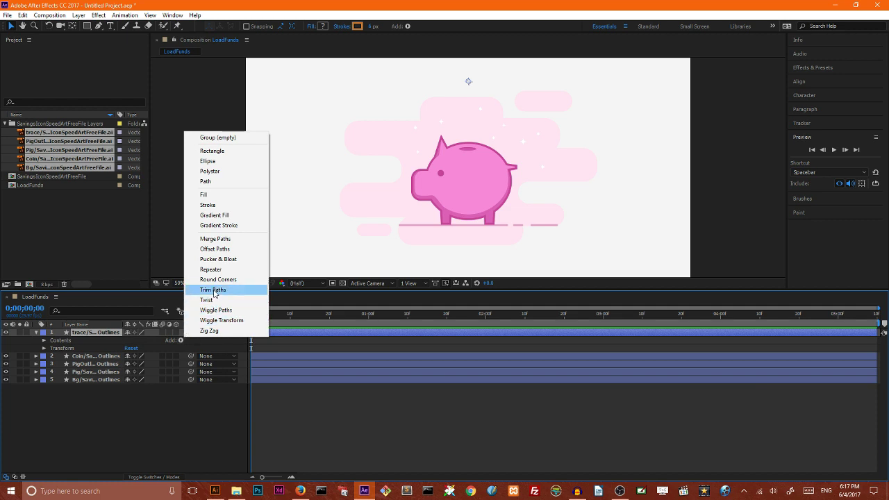
left_click(213, 290)
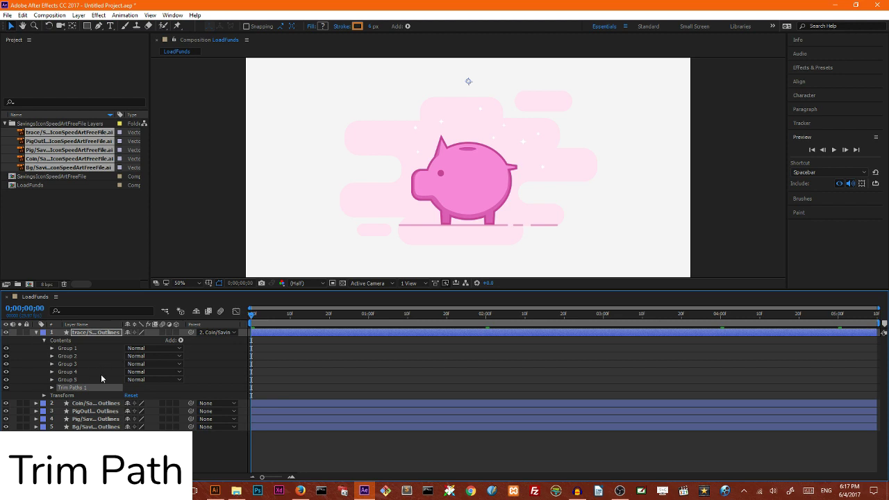
Step: Enable keyframing on Trim Paths Start and set Start to 10% at frame 10
left_click(51, 388)
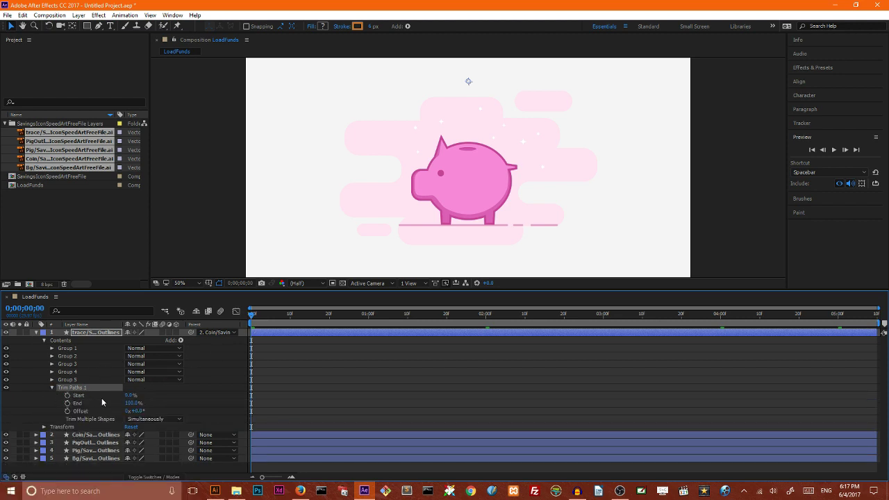
left_click(67, 396)
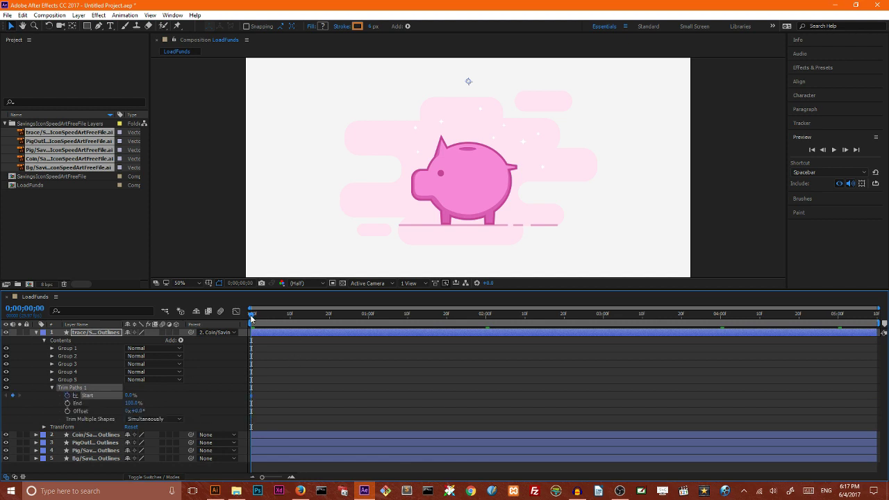
left_click_drag(251, 317, 306, 316)
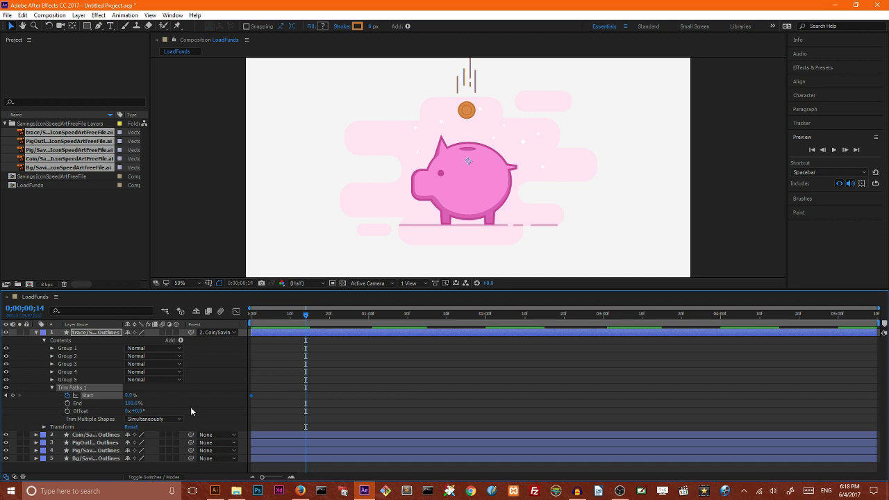
left_click_drag(306, 317, 290, 317)
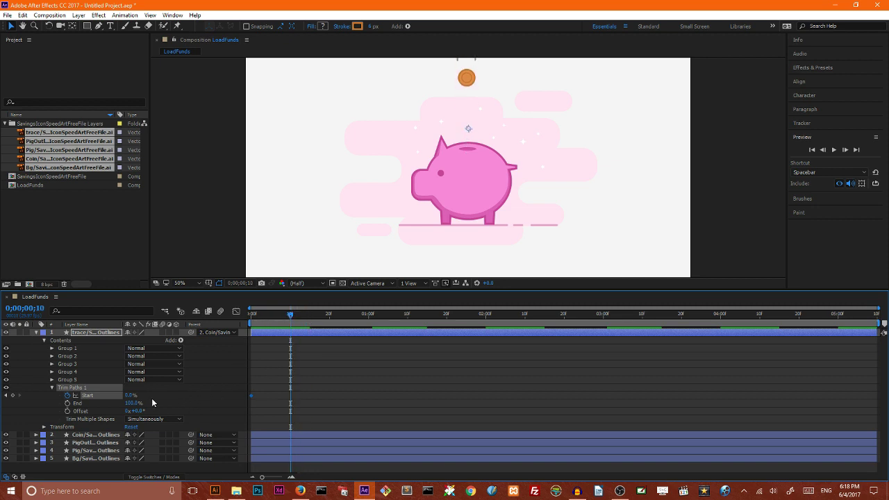
left_click_drag(131, 396, 134, 395)
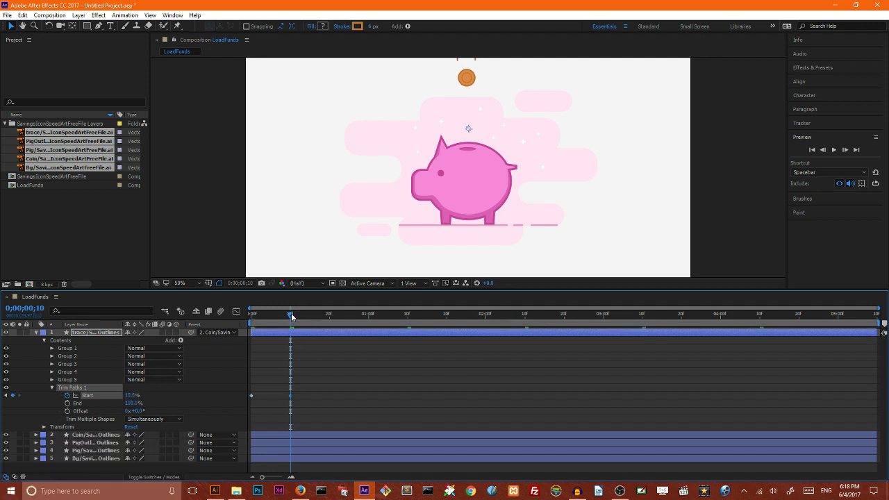
Step: Key Trim Paths Start at 40% on frame 15 and 100% on frame 20
mouse_move(290, 316)
left_mouse_down()
mouse_move(311, 317)
mouse_move(291, 316)
left_mouse_up()
key("Page_Down")
key("Page_Down")
key("Page_Down")
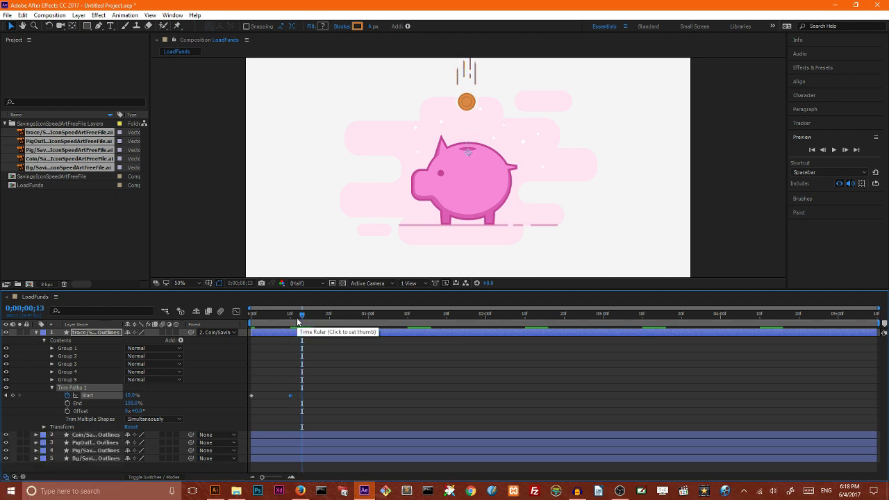
key("Page_Down")
key("Page_Down")
left_click_drag(133, 395, 139, 395)
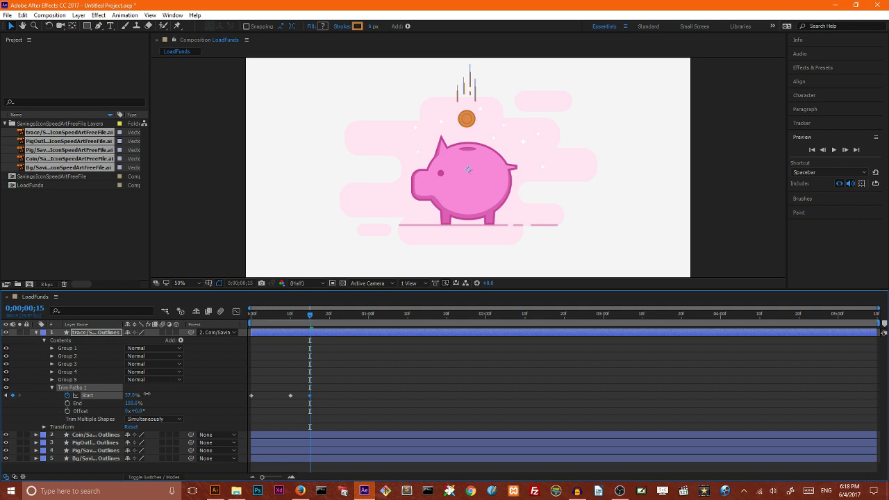
left_click_drag(132, 396, 136, 393)
key("Page_Down")
key("Page_Down")
key("Page_Down")
key("Page_Down")
key("Page_Down")
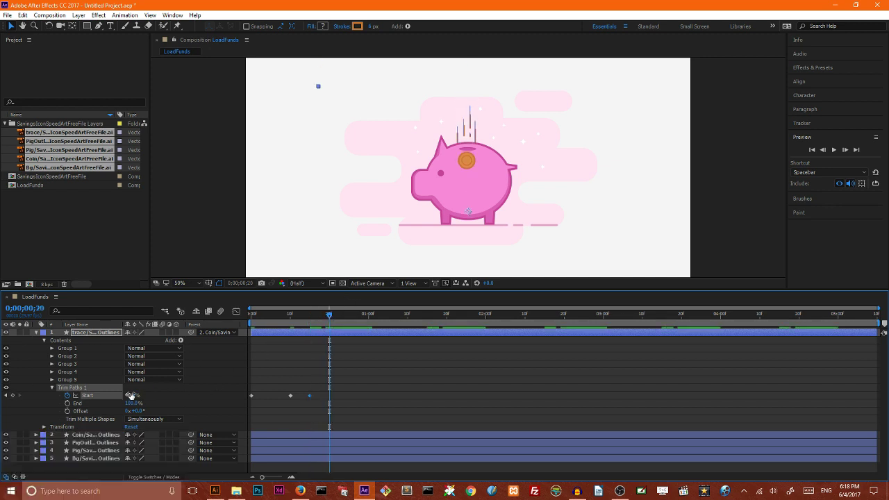
left_click_drag(132, 396, 151, 394)
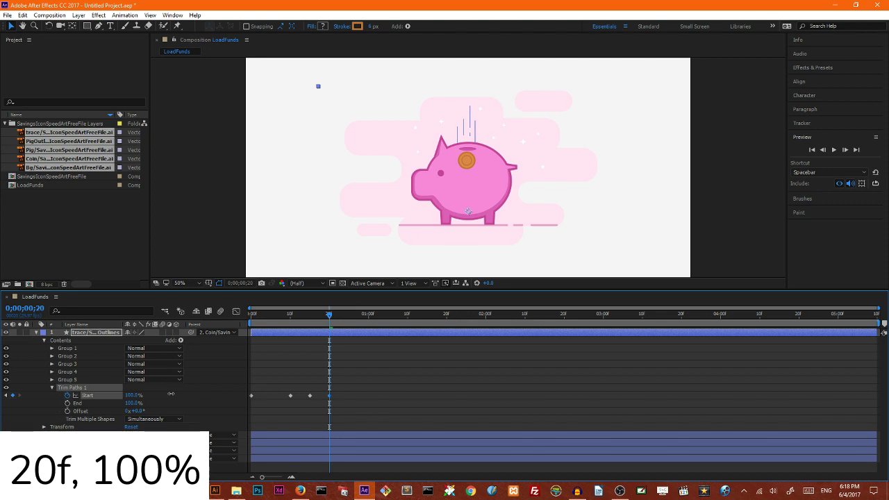
left_click_drag(329, 316, 242, 330)
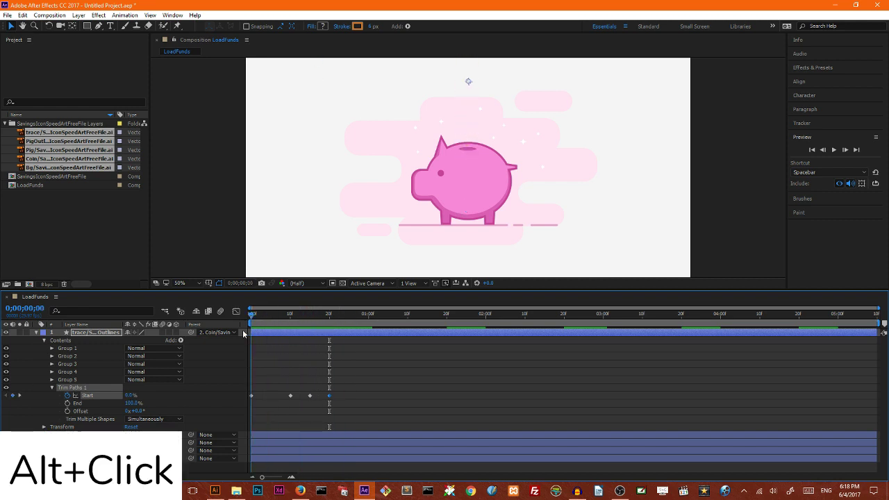
Step: Give Trim Paths Start a loopOut() expression and preview the loop
left_click(67, 396, "alt")
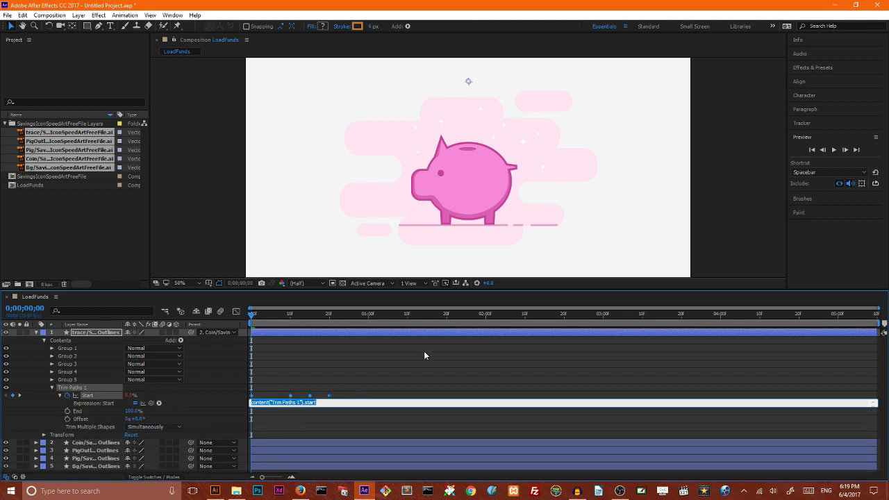
key("BackSpace")
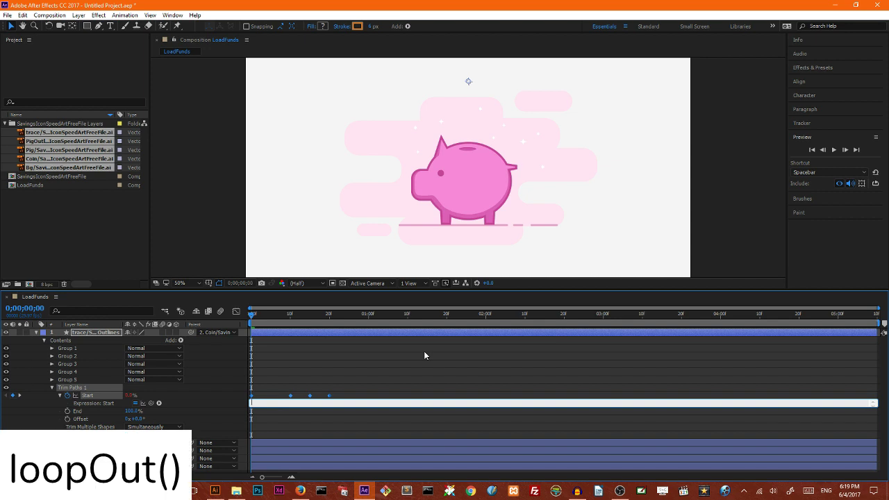
type("loopOut()")
left_click(425, 327)
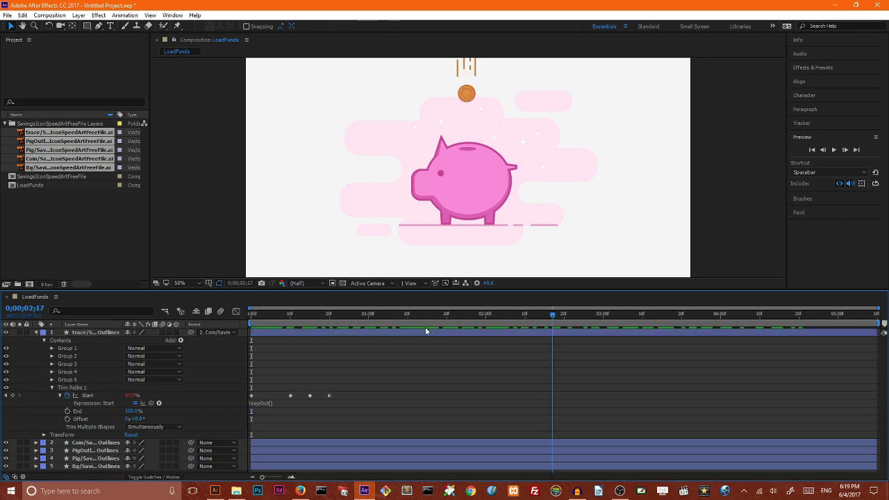
left_click(833, 154)
left_click(832, 154)
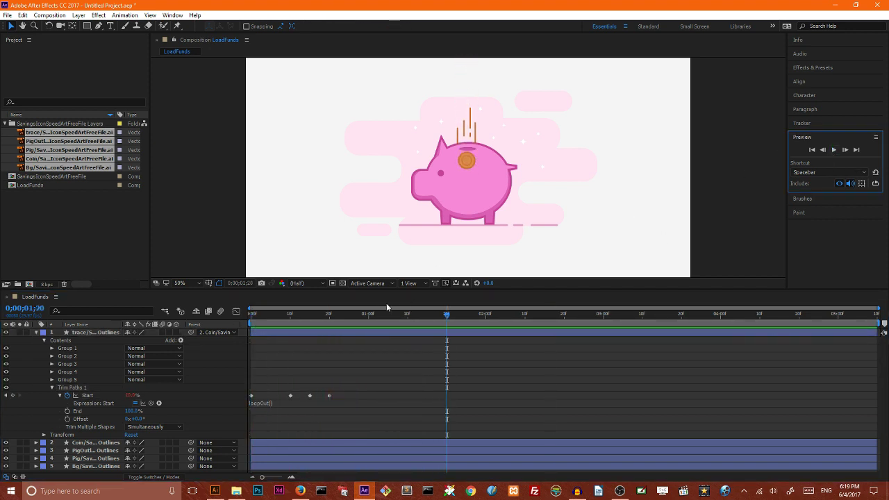
Step: Paste the 100% Start keyframe from frame 20 at 0;00;01;00 and play back the coin drop
left_click_drag(450, 312, 327, 334)
left_click(330, 395)
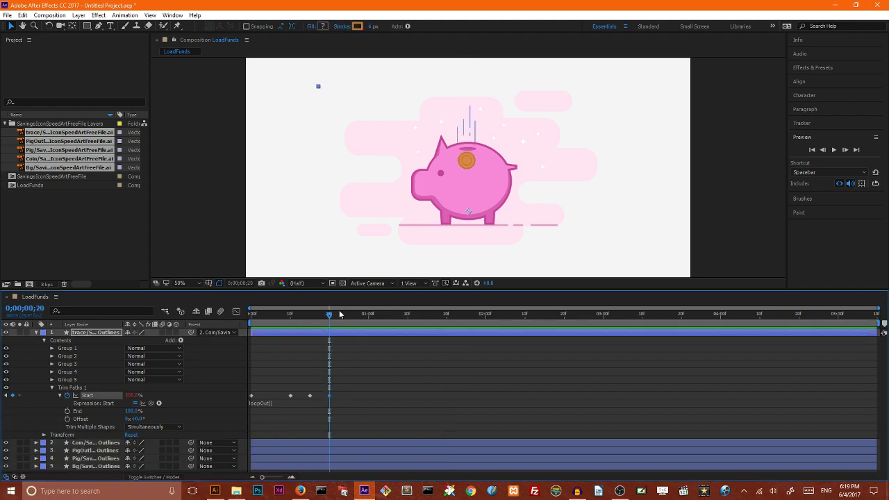
left_click_drag(332, 315, 368, 314)
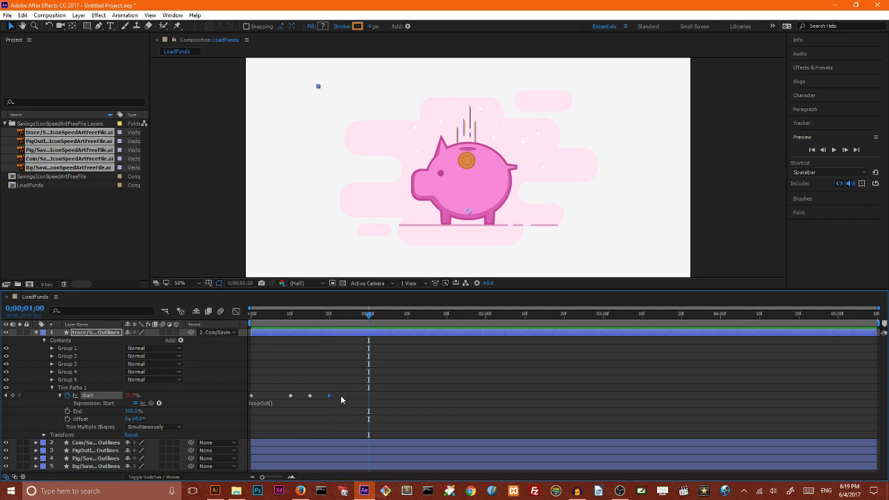
key("ctrl+v")
left_click(325, 314)
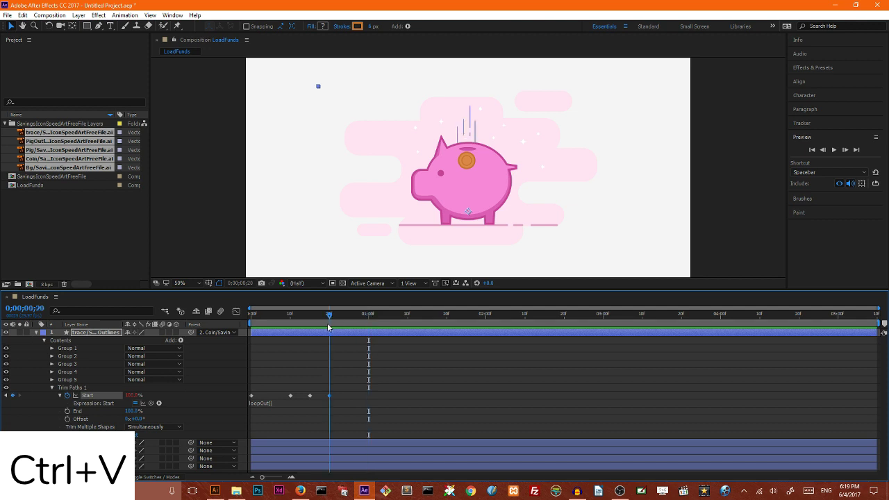
left_click(368, 315)
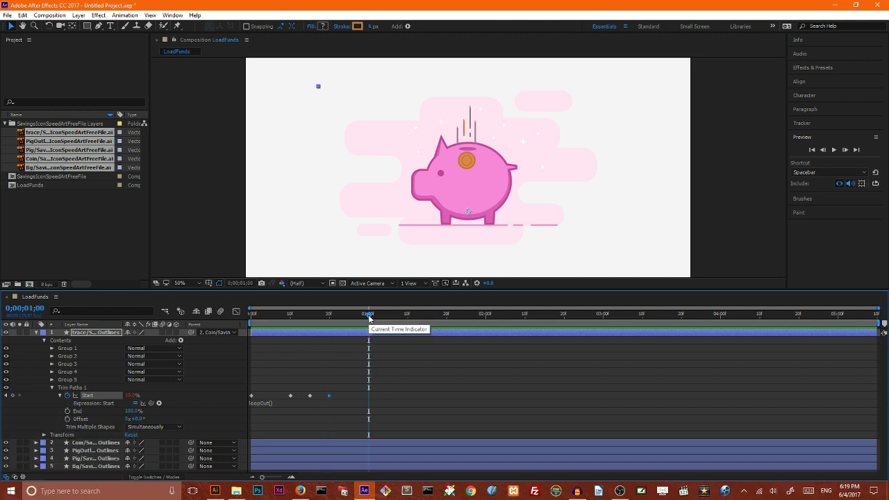
key("ctrl+v")
left_click_drag(368, 313, 237, 326)
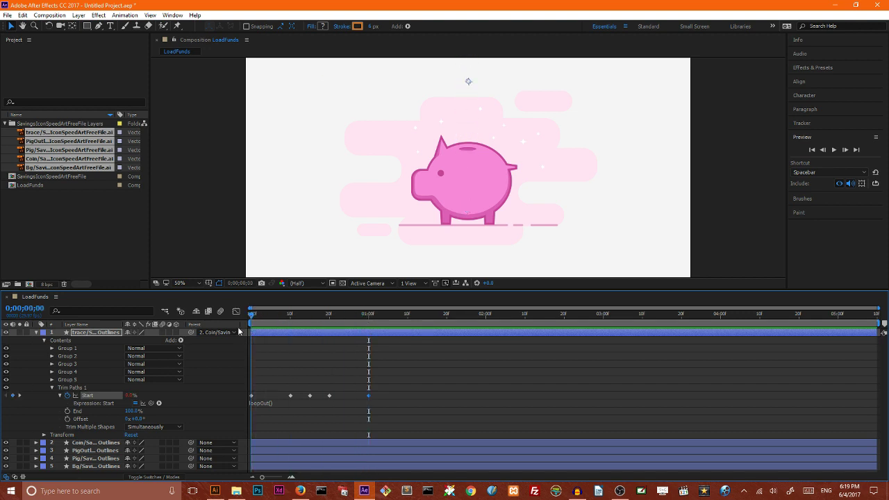
left_click(834, 150)
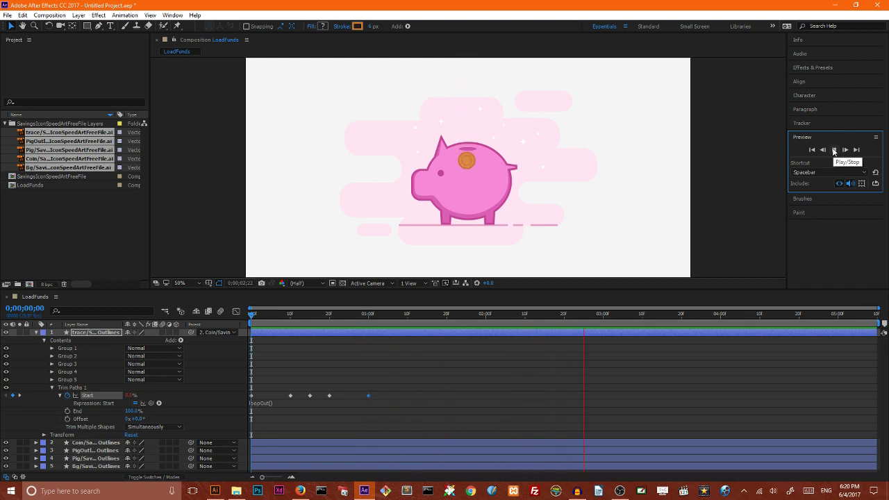
Step: Apply Easy Ease Out (Ctrl+Shift+F9) to the trail's Start keyframes and preview from frame 0
left_click(834, 150)
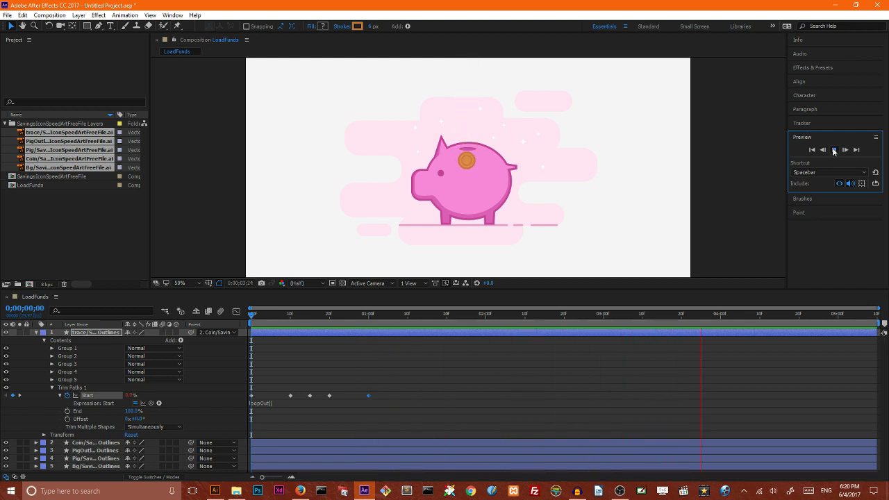
left_click(704, 314)
key("Home")
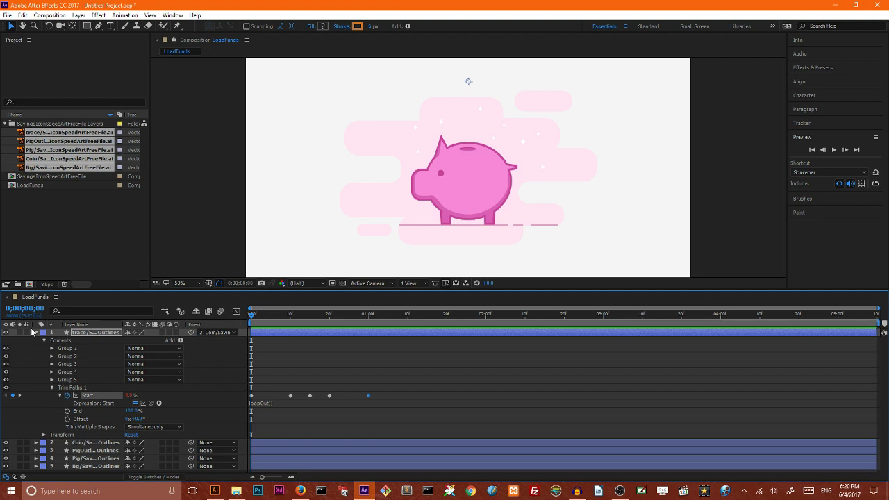
left_click(36, 332)
left_click(36, 332)
left_click(88, 395)
key("ctrl+shift+F9")
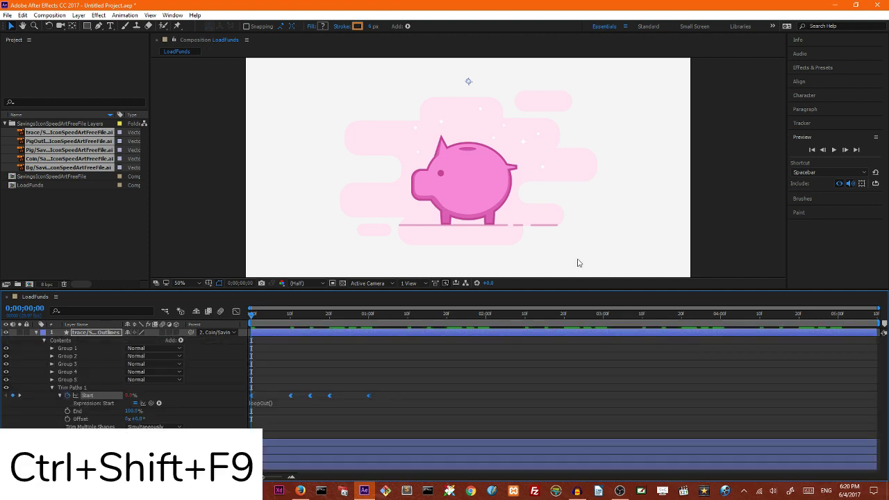
left_click(834, 150)
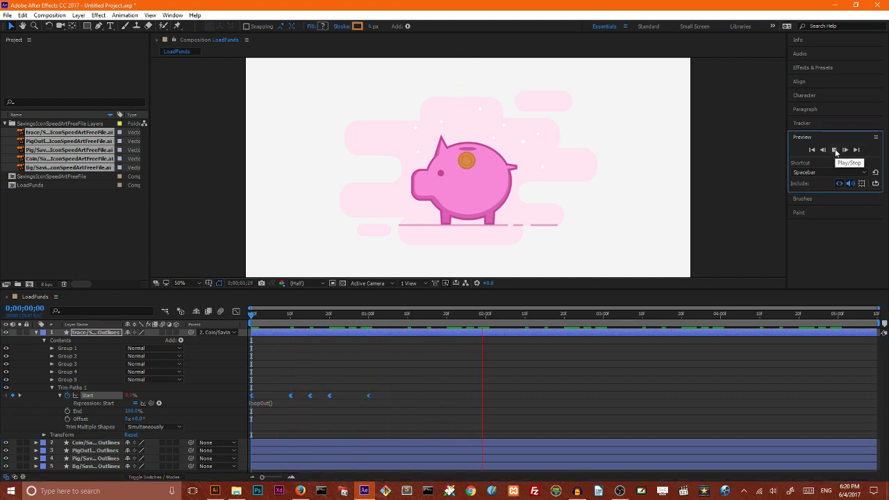
left_click(835, 150)
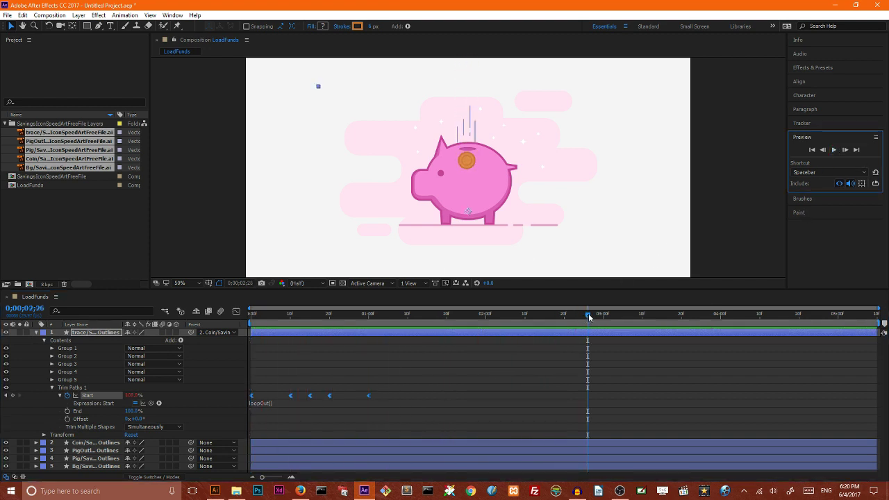
left_click_drag(587, 313, 233, 337)
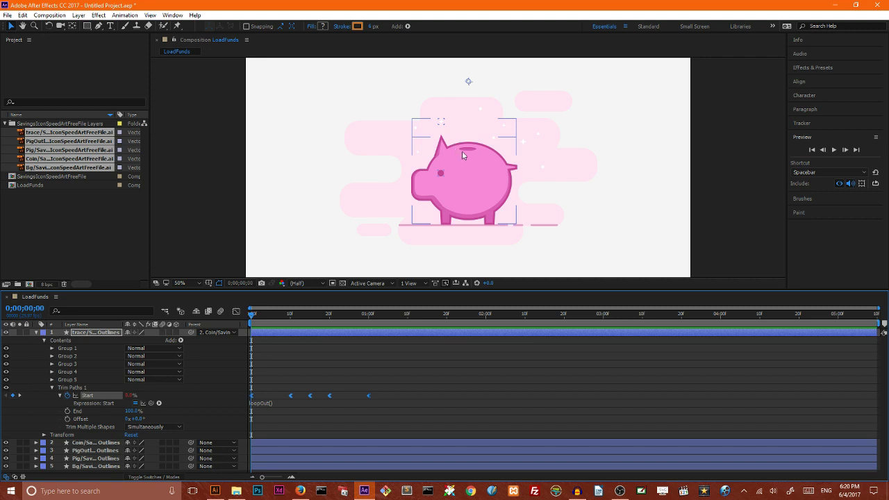
left_click(36, 332)
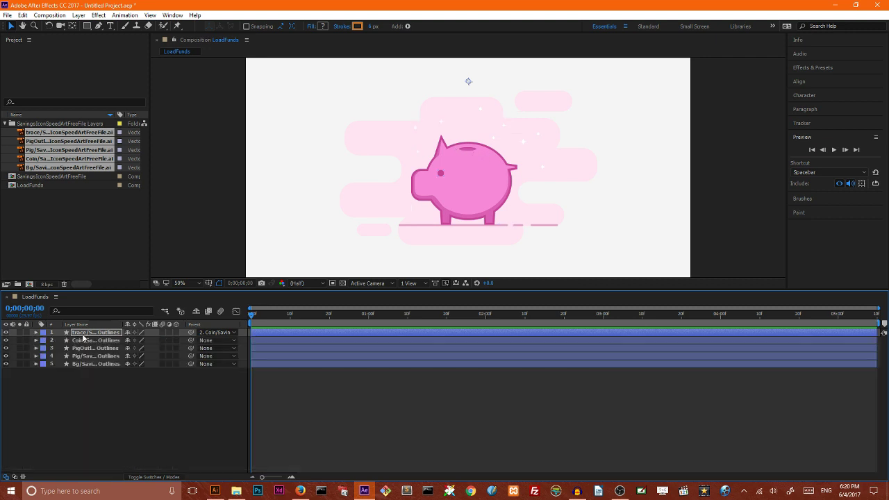
Step: Add a new empty shape layer and zoom in on the pig's body
right_click(84, 401)
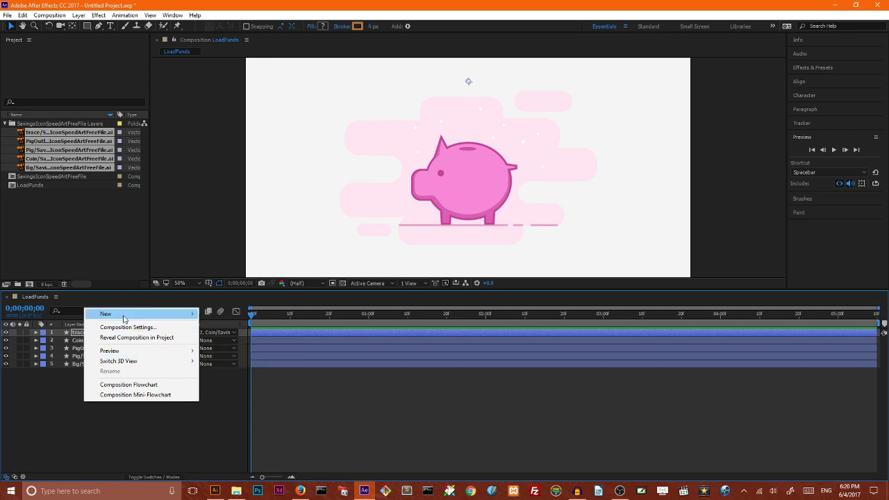
mouse_move(123, 318)
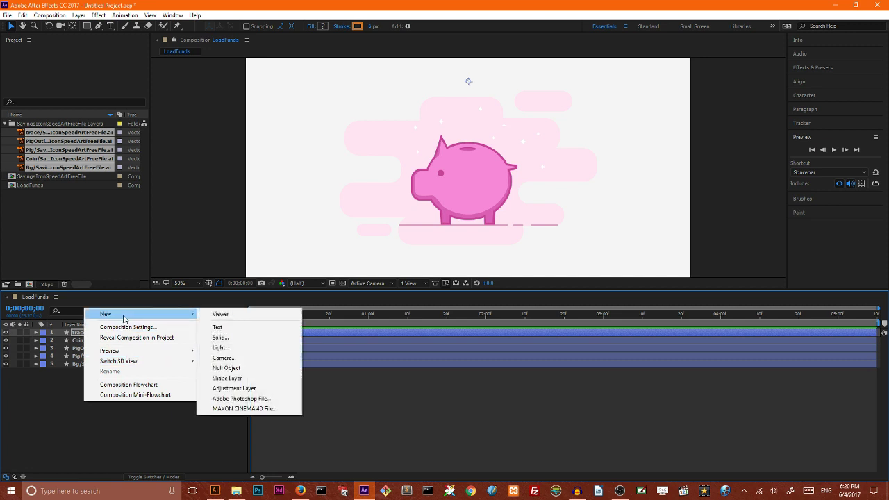
left_click(222, 378)
left_click(86, 26)
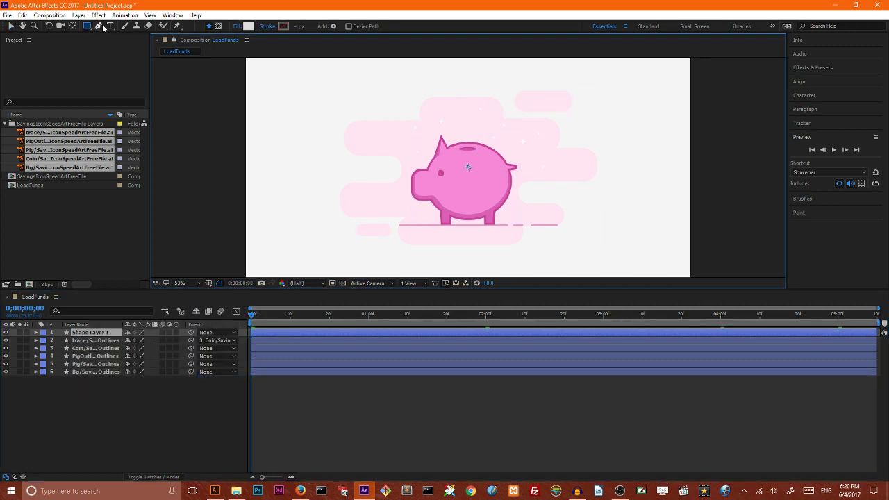
left_click(101, 26)
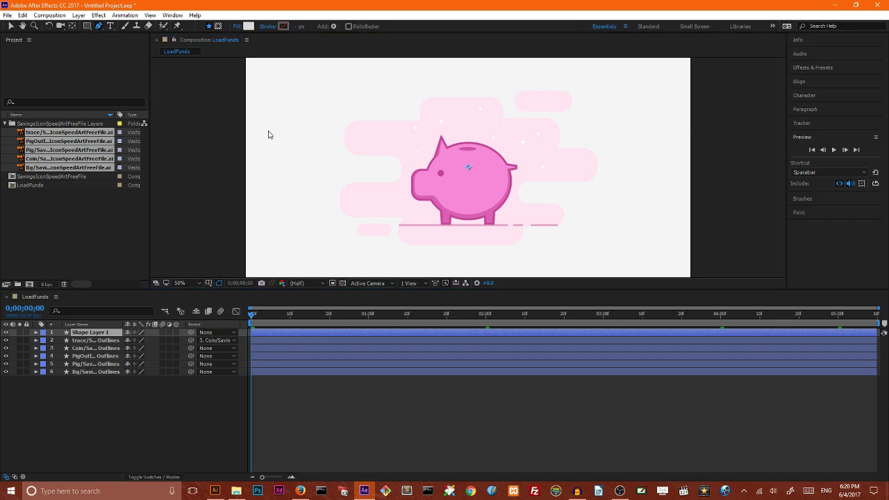
key("period")
key("period")
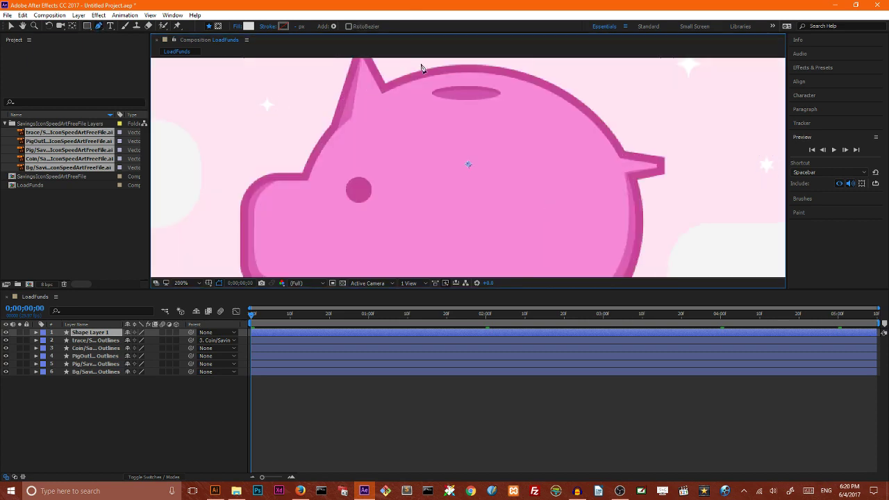
Step: Draw a closed Pen path curving under the coin slot and around the coin area
left_click(431, 91)
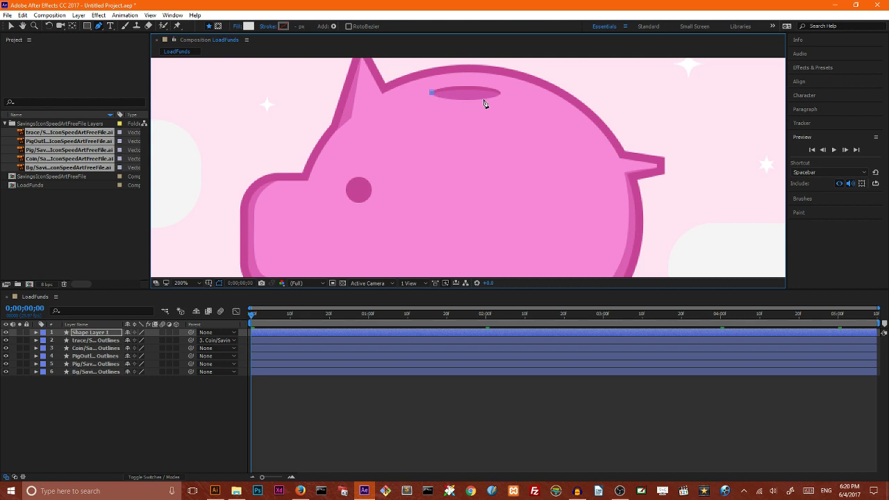
left_click_drag(470, 101, 504, 103)
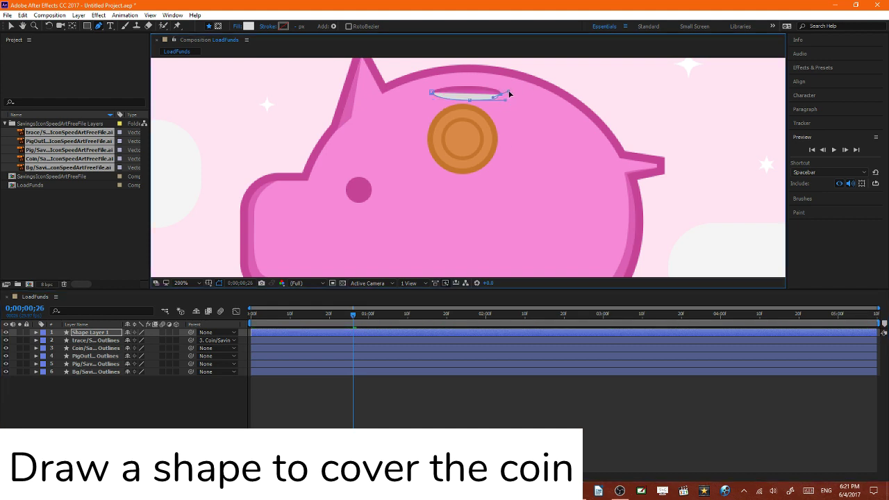
left_click_drag(508, 89, 533, 198)
left_click(492, 236)
left_click(415, 193)
left_click(387, 133)
left_click(405, 109)
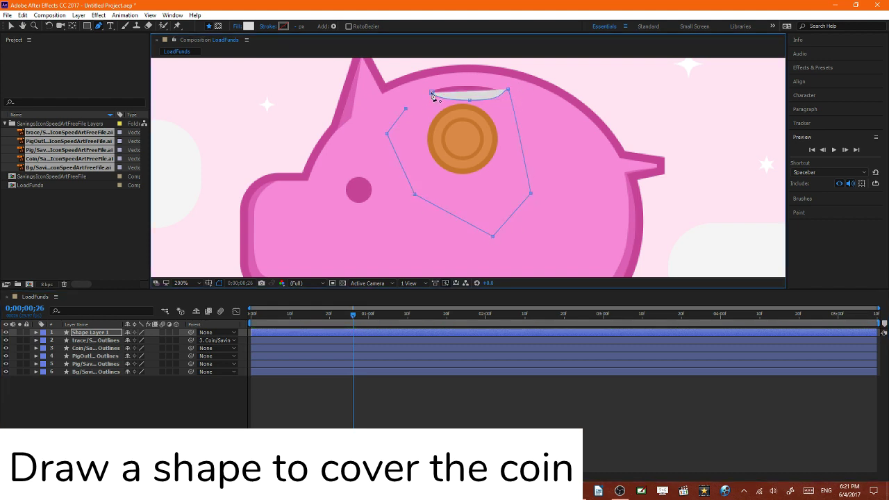
left_click(431, 92)
left_click(11, 26)
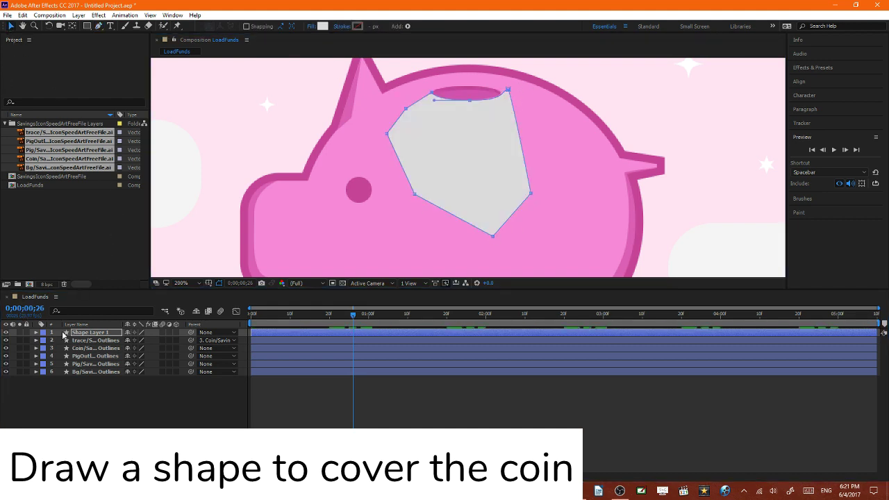
Step: Fill the shape with the pig's pink via the eyedropper and preview the covered coin drop
left_click(323, 26)
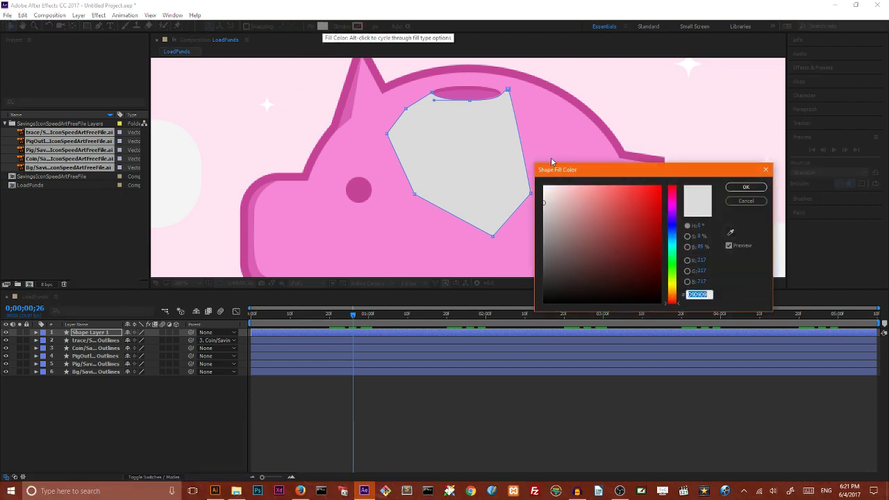
left_click(730, 233)
left_click(556, 124)
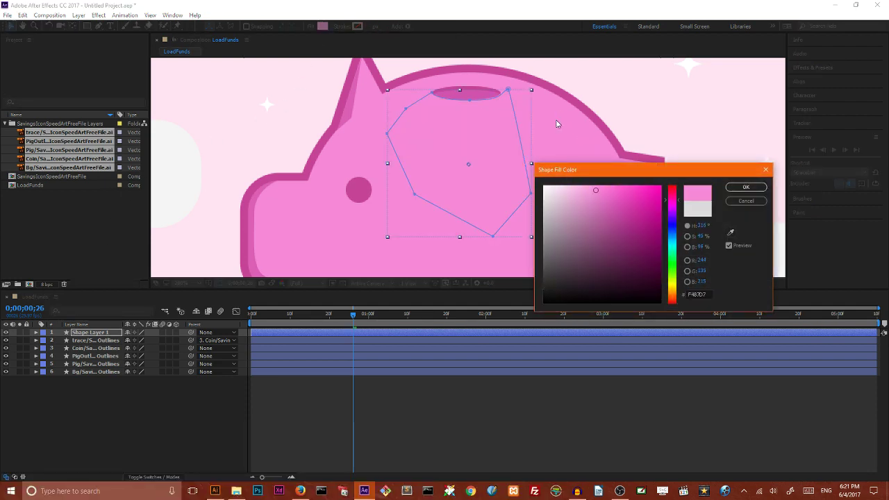
left_click(746, 187)
key("v")
key("comma")
key("comma")
key("comma")
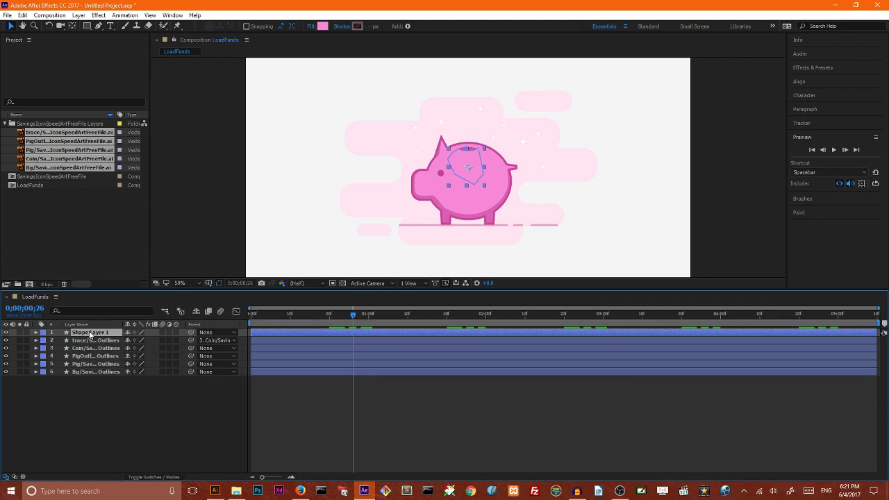
left_click_drag(353, 315, 231, 316)
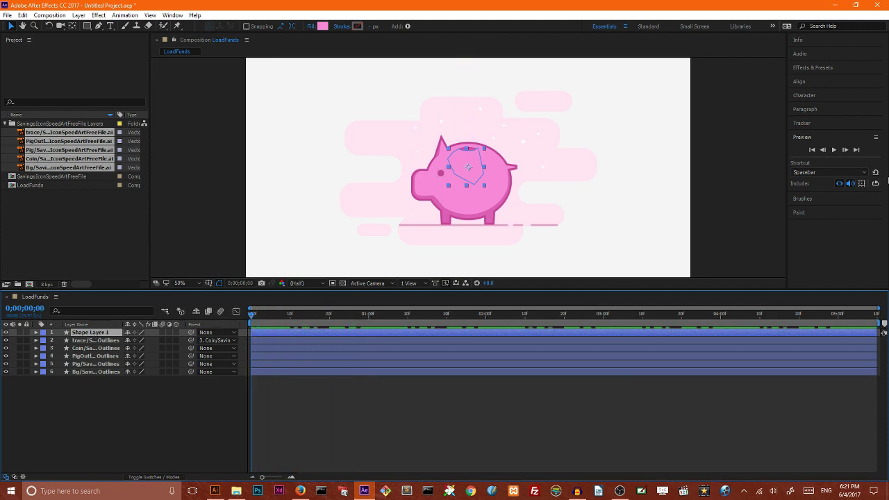
left_click(833, 150)
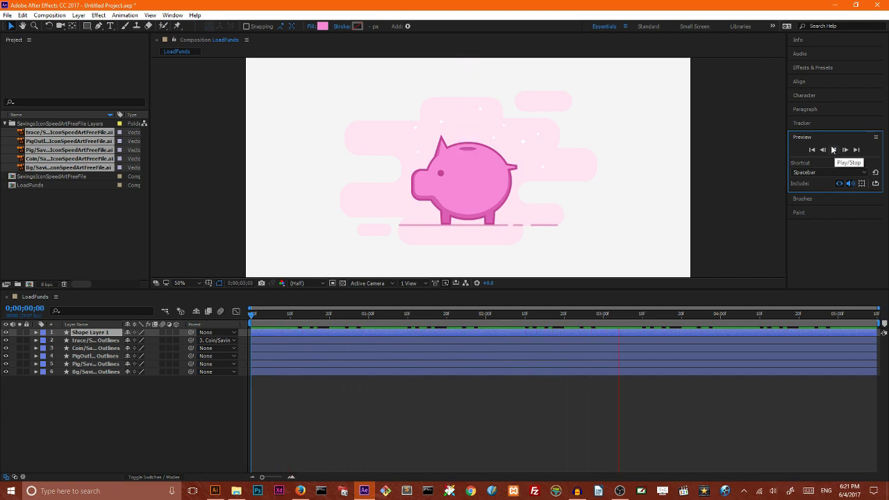
left_click(832, 150)
left_click_drag(716, 312, 167, 331)
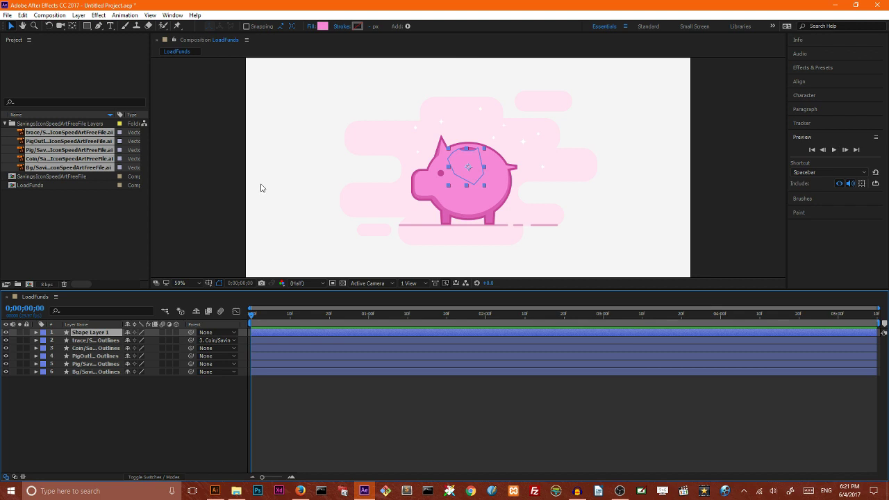
Step: Duplicate the pig body layer and bring the copy to the top
left_click(95, 363)
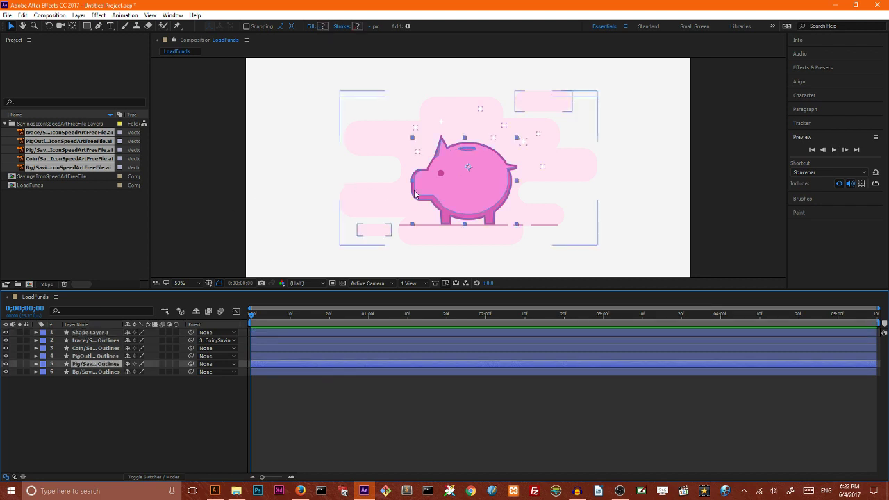
left_click(36, 364)
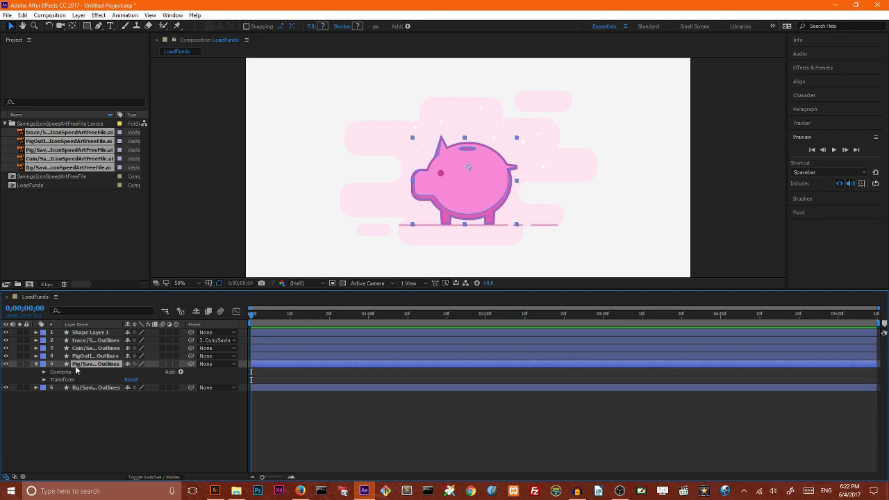
key("ctrl+c")
key("ctrl+v")
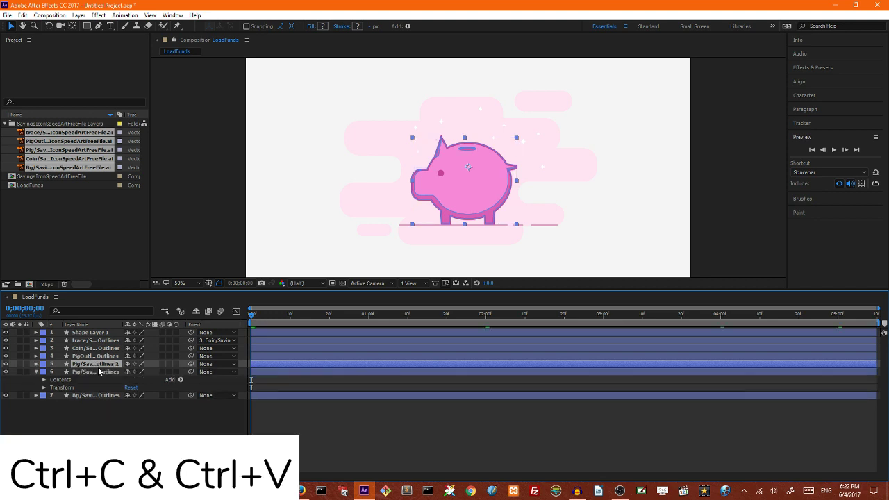
left_click(37, 372)
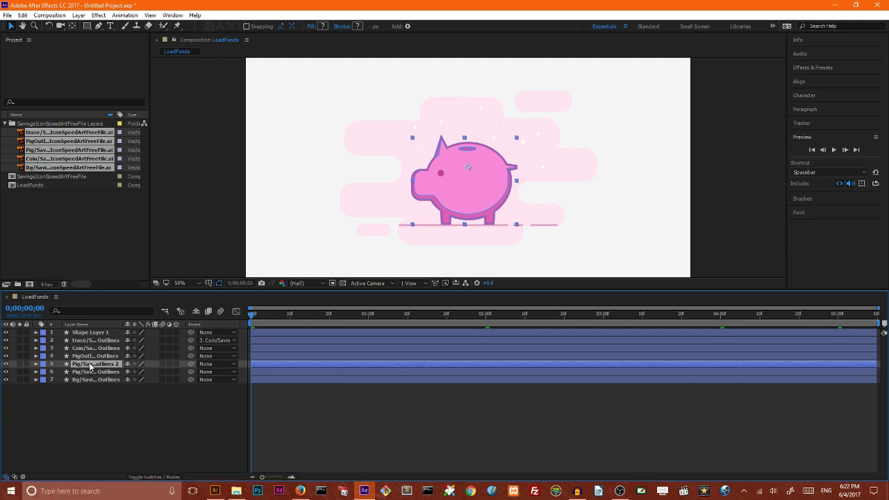
key("ctrl+shift+bracketright")
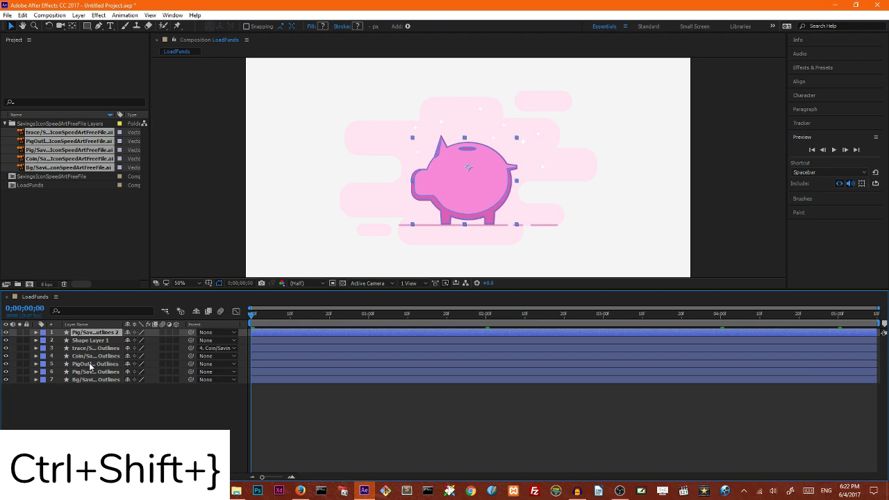
Step: Delete Group 3, the coin slot shape, and Group 4 from the duplicate's contents
left_click(37, 333)
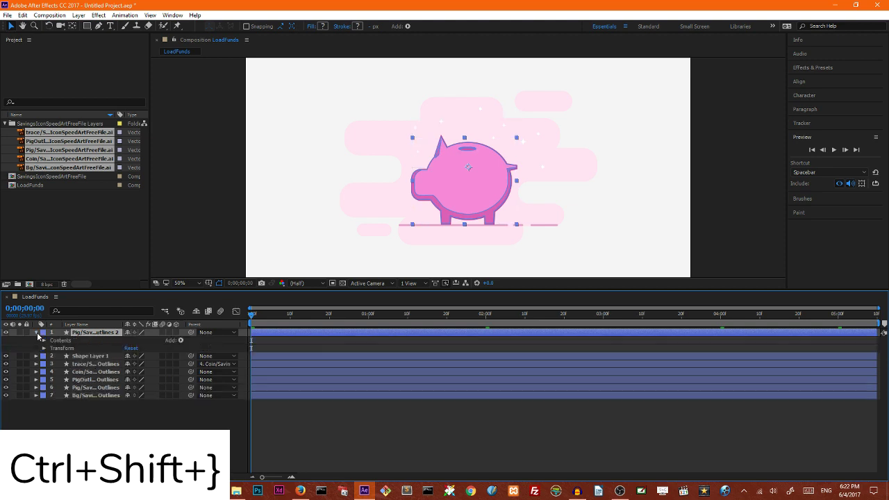
left_click(44, 340)
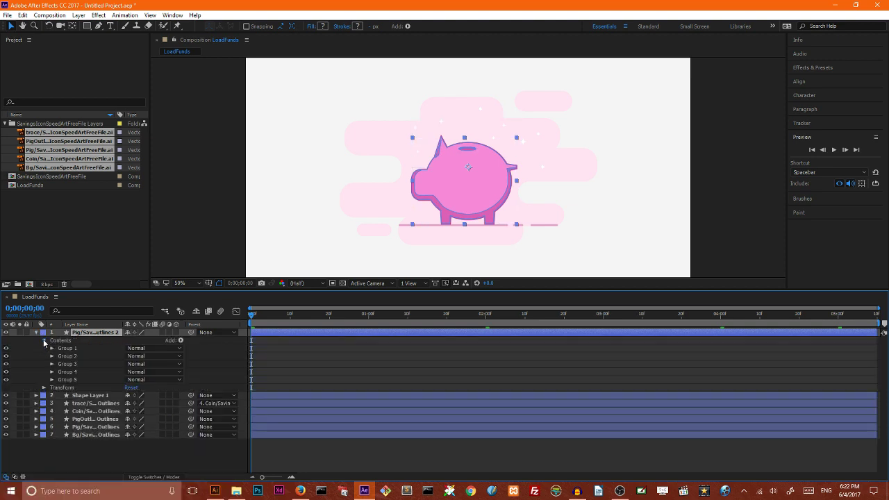
left_click(68, 349)
left_click(68, 356)
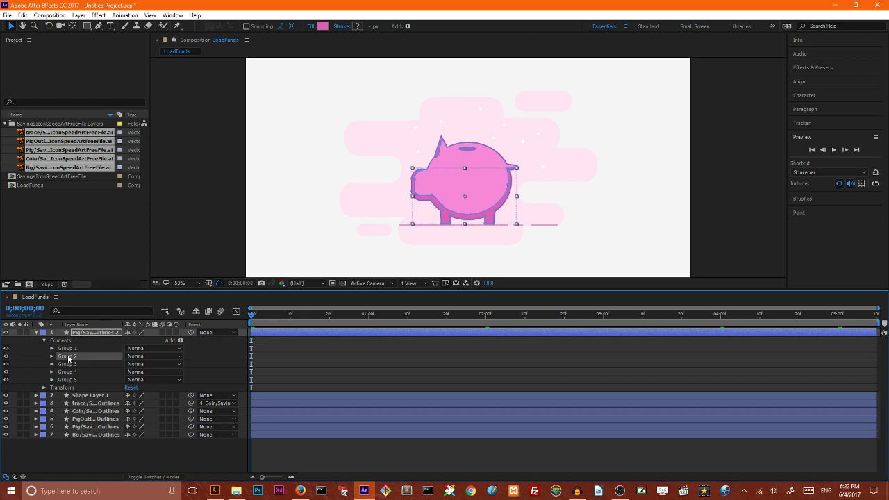
left_click(67, 348)
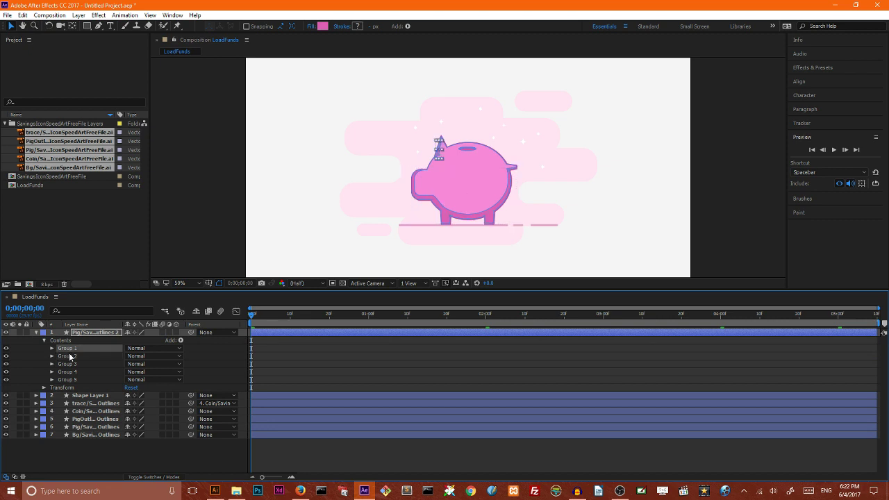
left_click(68, 356)
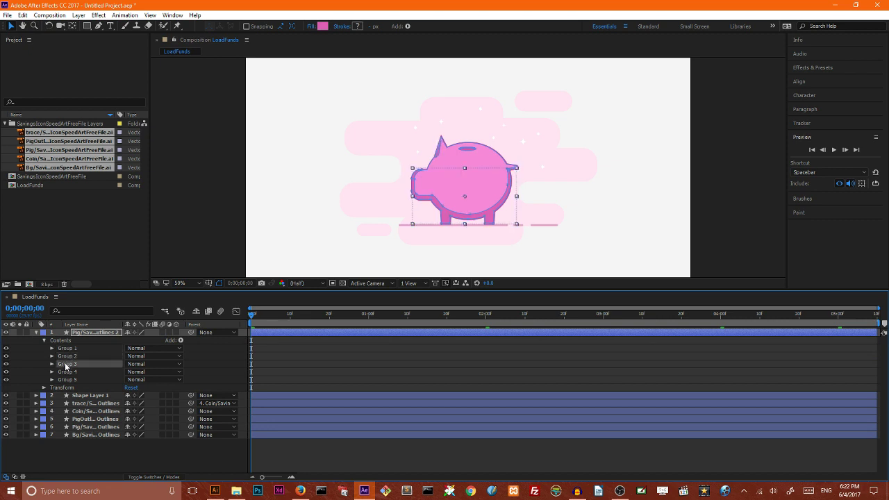
left_click(66, 364)
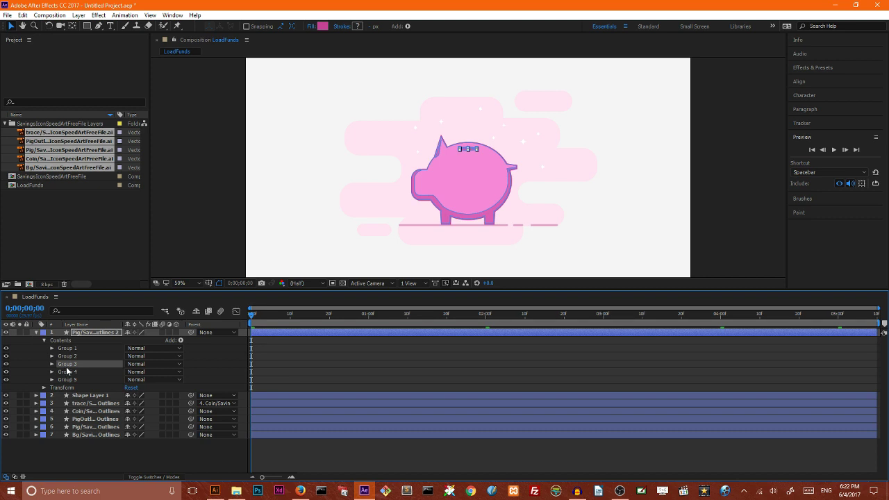
key("Delete")
left_click(69, 363)
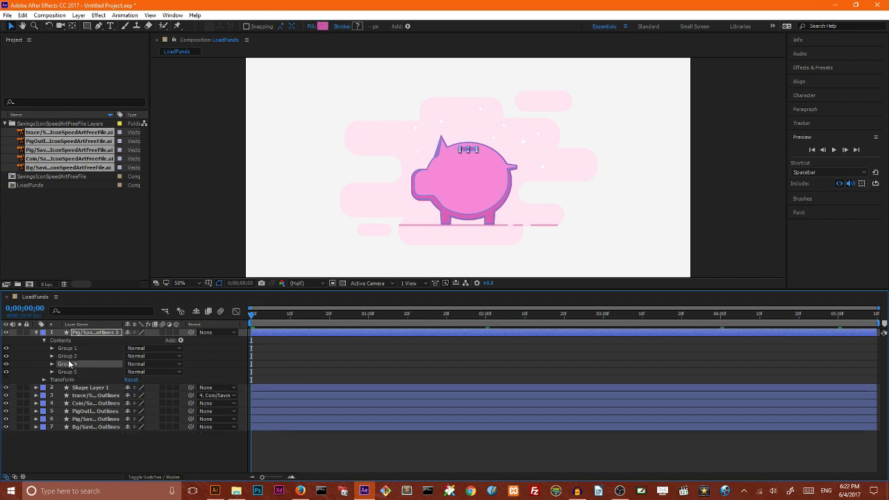
key("Delete")
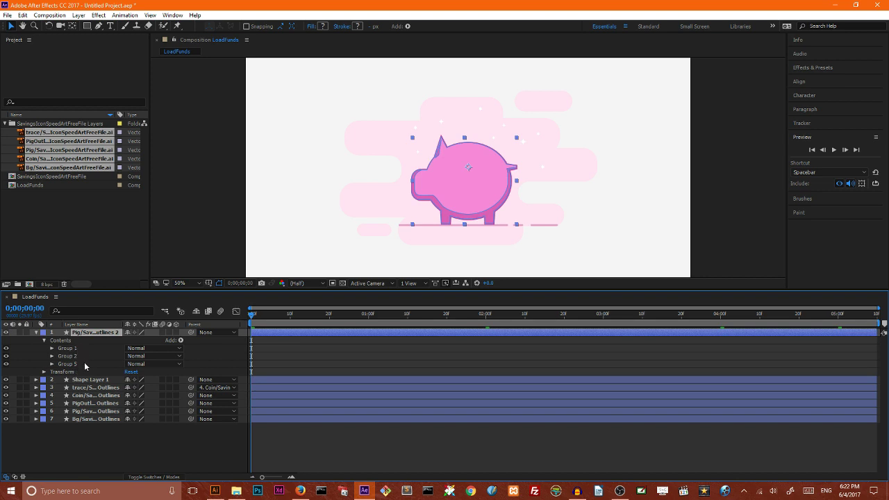
Step: Select Groups 1 and 2 of the duplicate and open their fill colour
left_click(66, 364)
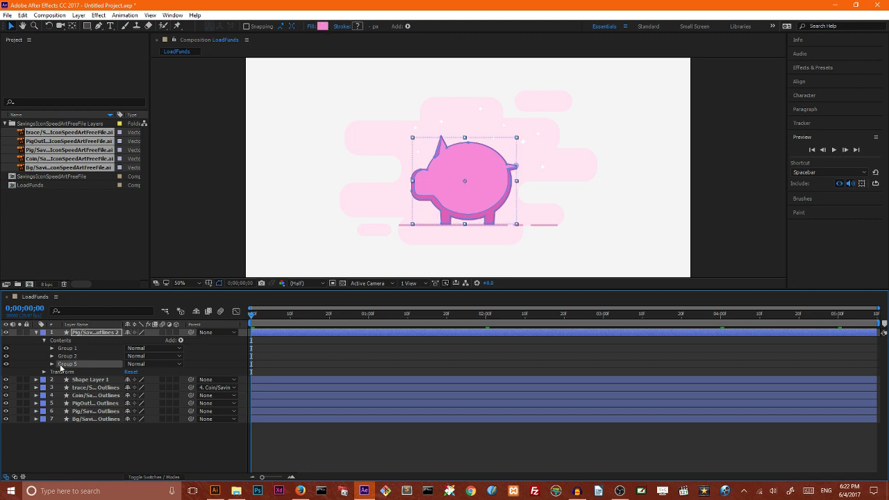
left_click(67, 355)
left_click(67, 348, "shift")
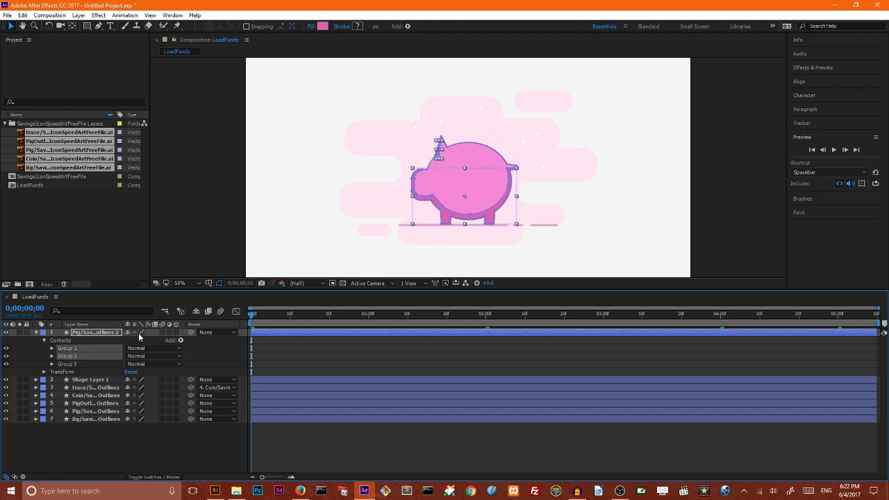
left_click(323, 26)
Step: Give Groups 1 and 2 a light grey #DDDDDD fill and Multiply blend mode
left_click_drag(561, 202, 535, 202)
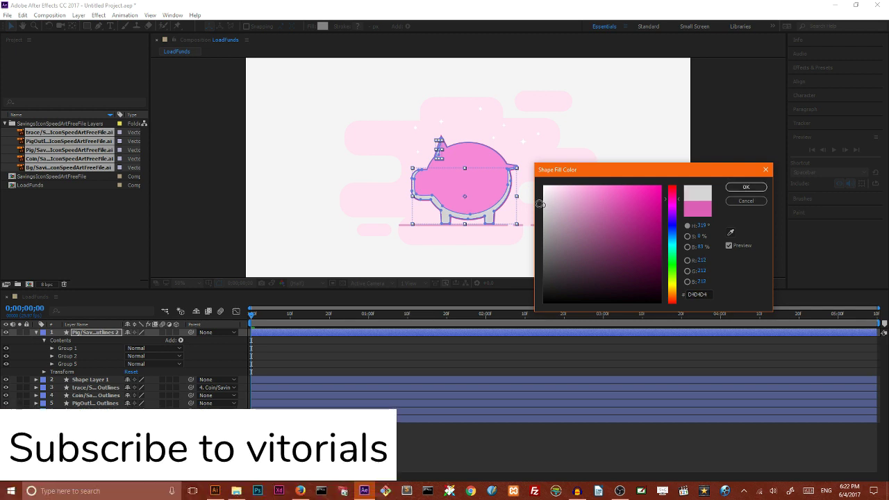
left_click(544, 201)
left_click(746, 186)
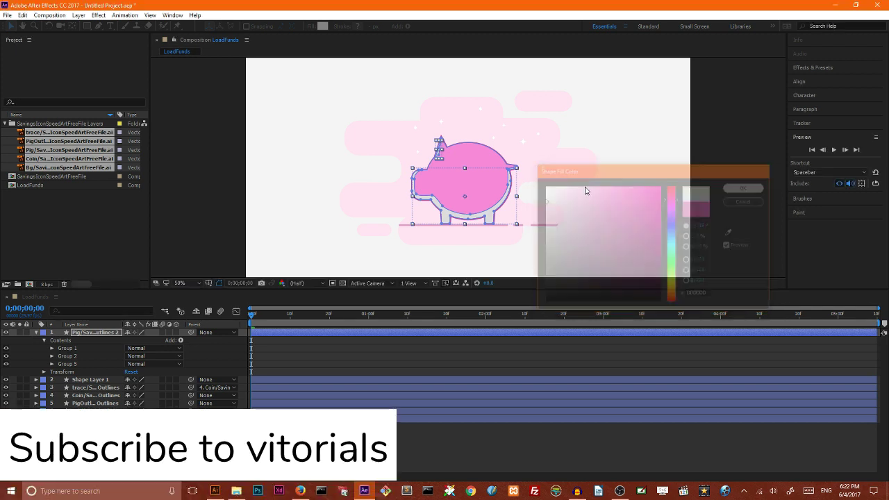
left_click(148, 349)
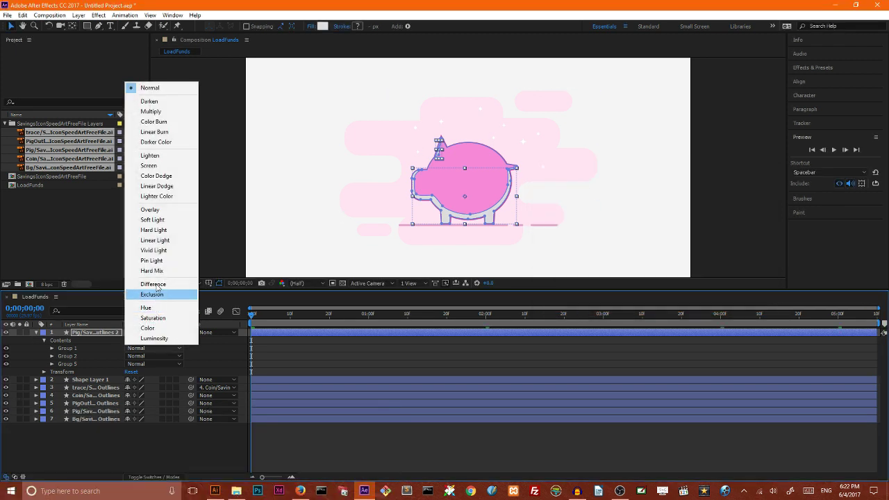
left_click(159, 112)
left_click(148, 348)
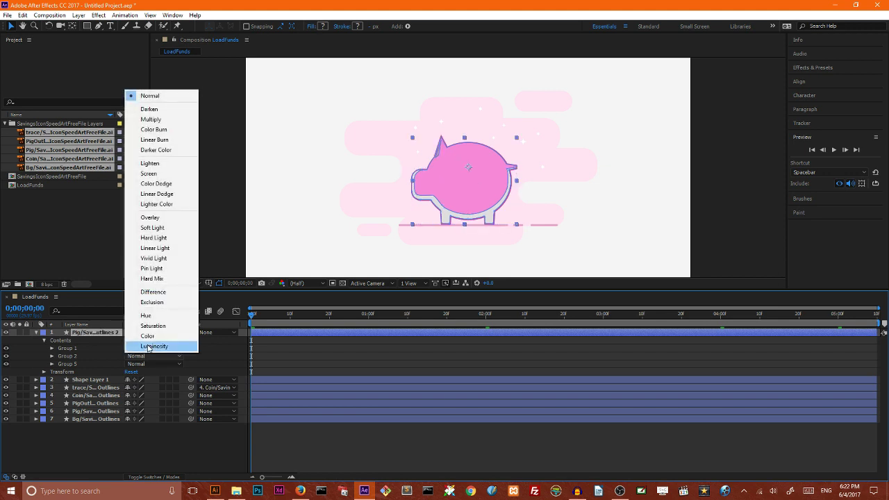
left_click(158, 121)
Step: Set Group 5's body fill to yellow #F4D487
left_click(70, 364)
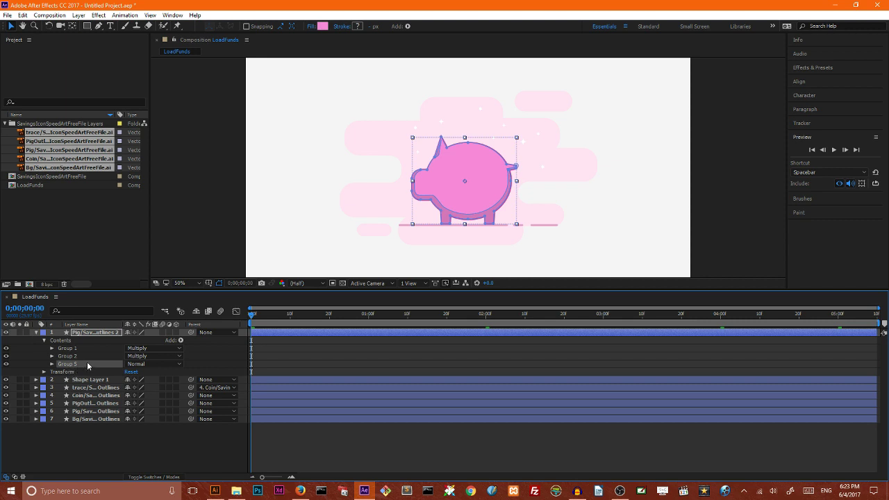
left_click(322, 26)
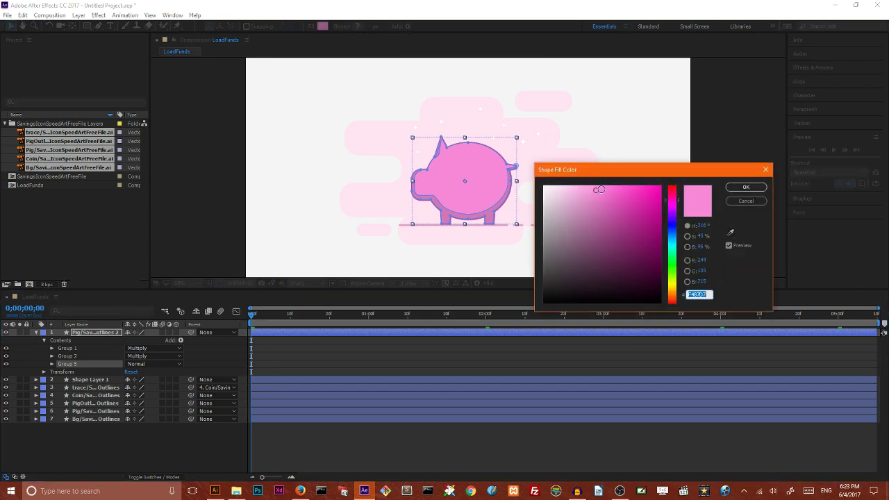
left_click_drag(673, 258, 672, 293)
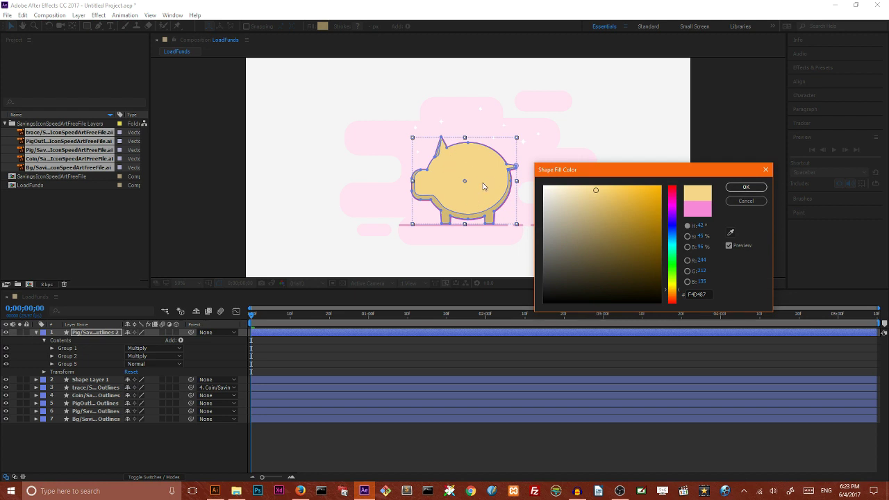
left_click(746, 187)
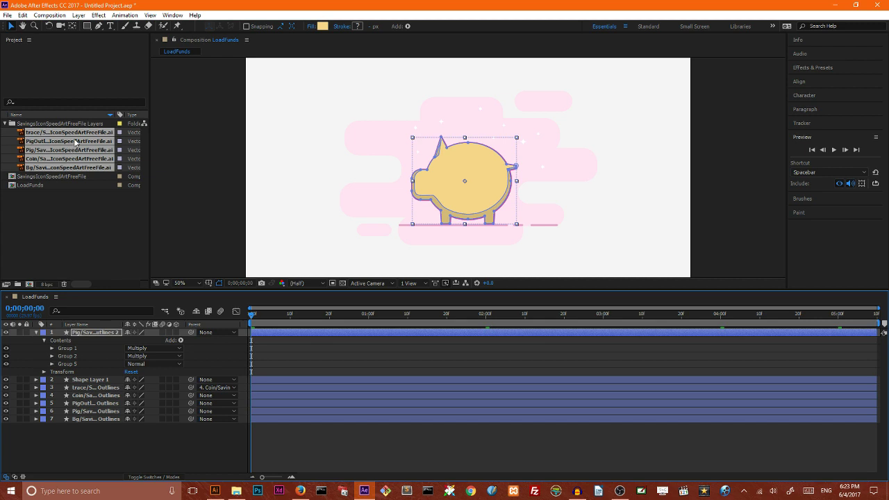
Step: Turn on Tool Creates Mask and draw a rectangle mask across the pig's base
left_click_drag(88, 28, 120, 27)
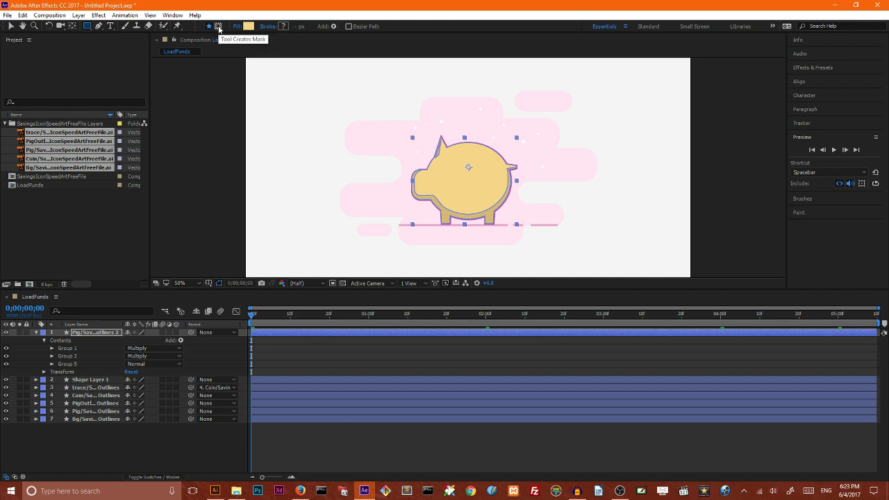
key("super+plus")
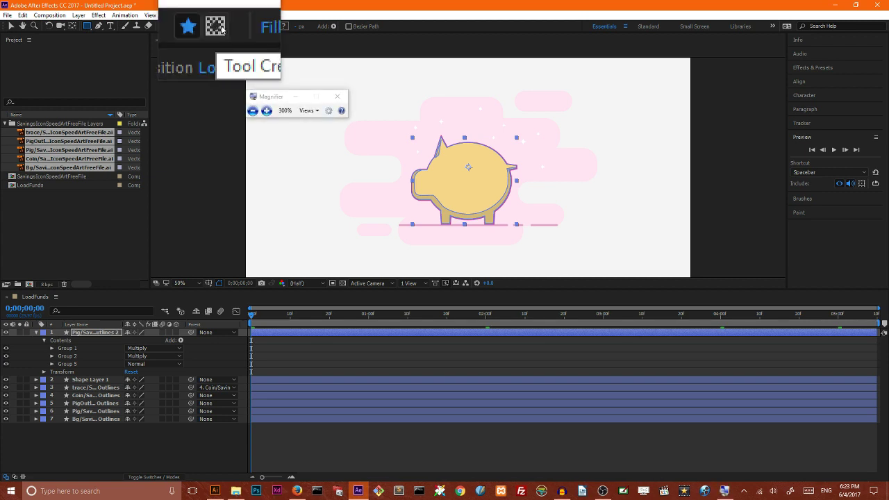
left_click(221, 29)
key("super+Escape")
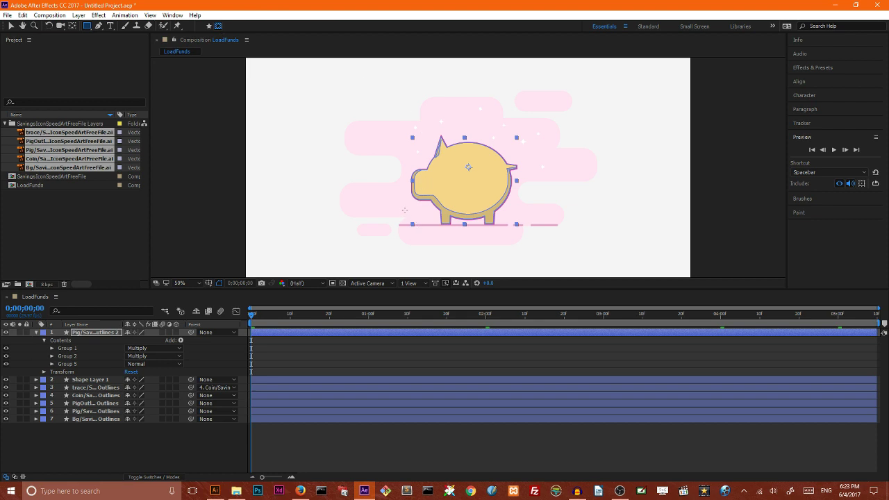
left_click_drag(393, 205, 579, 257)
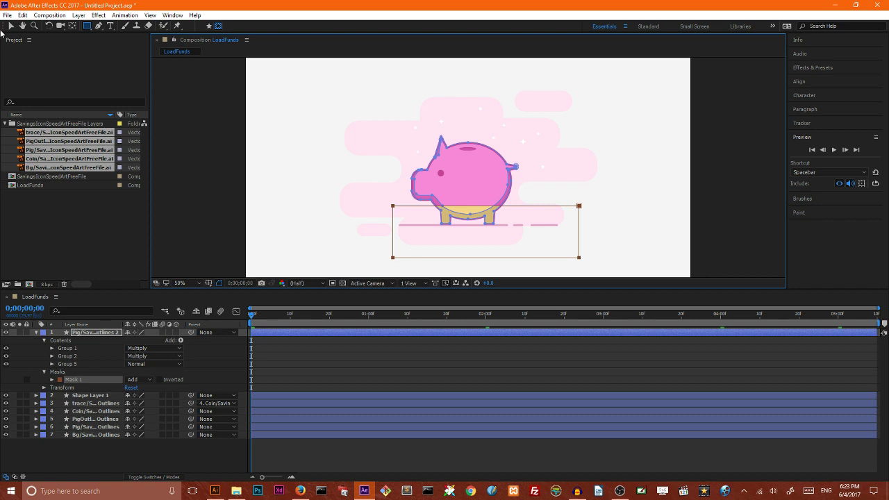
Step: Move the mask just below the pig and advance to where the coin enters the slot
left_click(10, 26)
left_click_drag(539, 206, 525, 212)
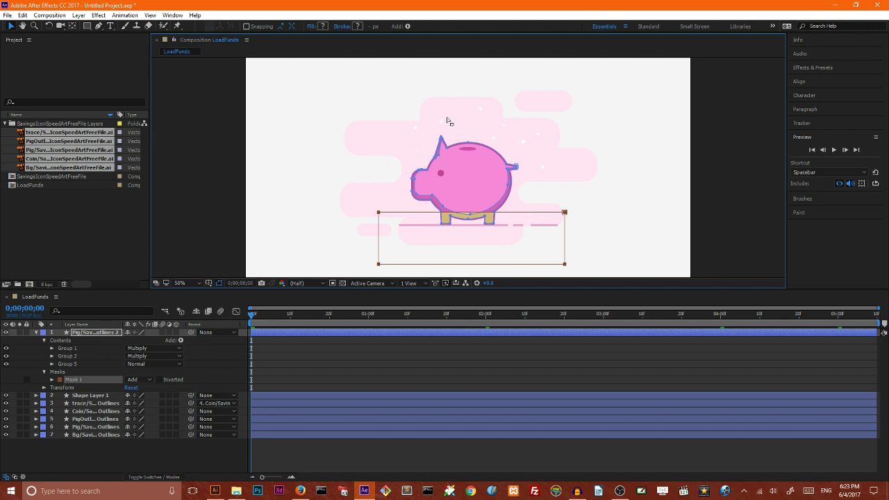
left_click_drag(517, 216, 517, 228)
left_click(302, 316)
left_click_drag(302, 318, 325, 315)
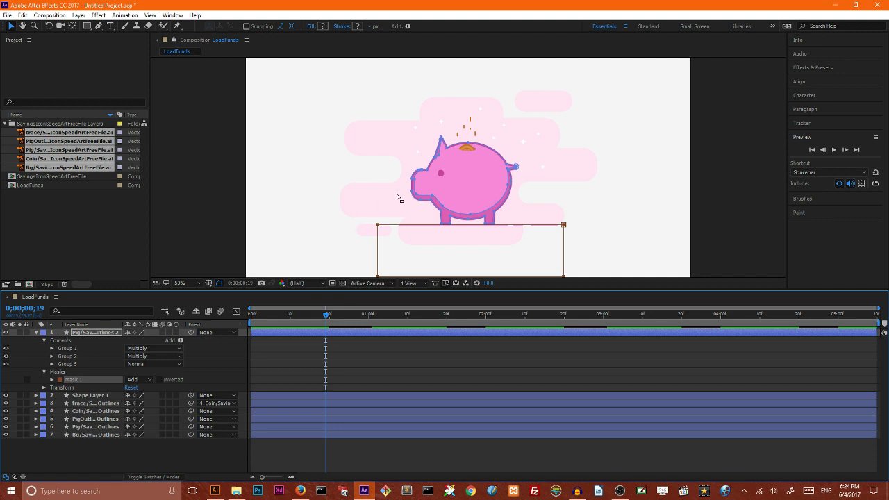
Step: Start Mask Path keyframing and raise the mask to reveal yellow in the belly around frame 22
left_click(51, 380)
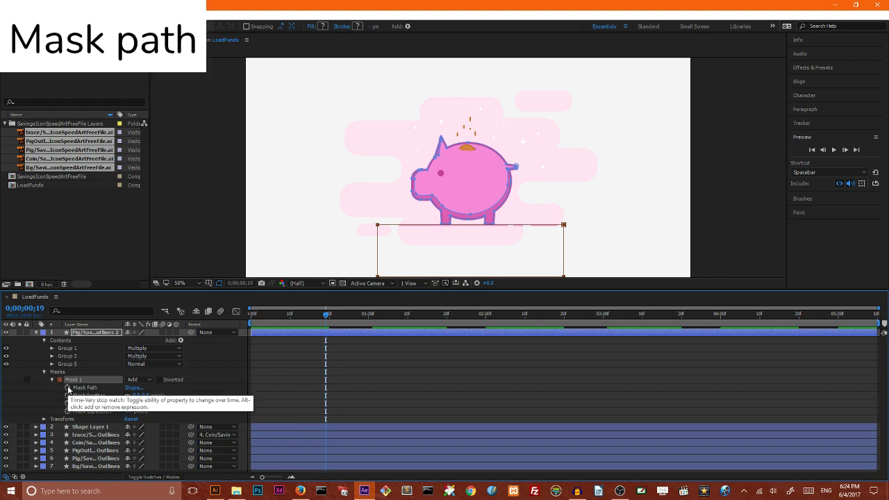
left_click(67, 388)
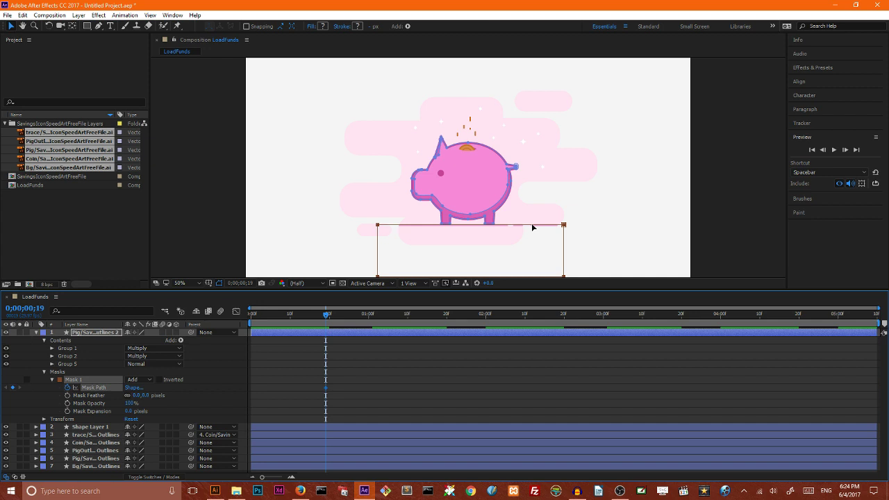
left_click_drag(533, 227, 531, 215)
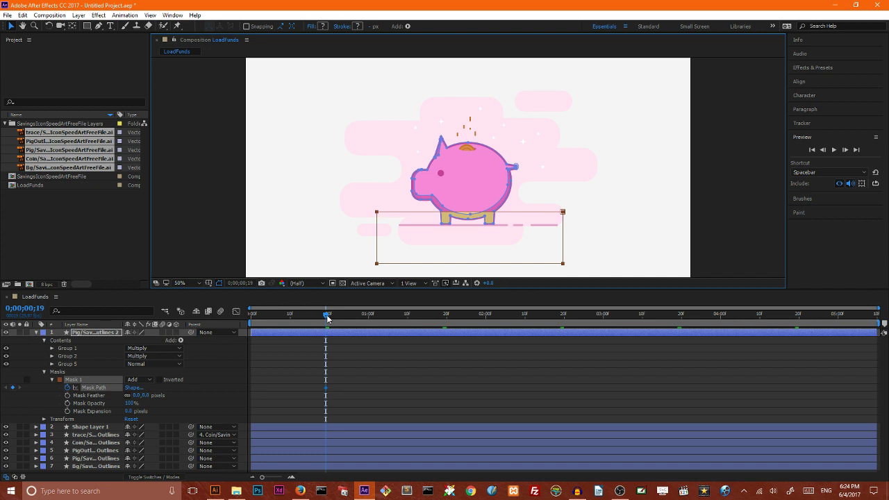
left_click_drag(326, 316, 337, 316)
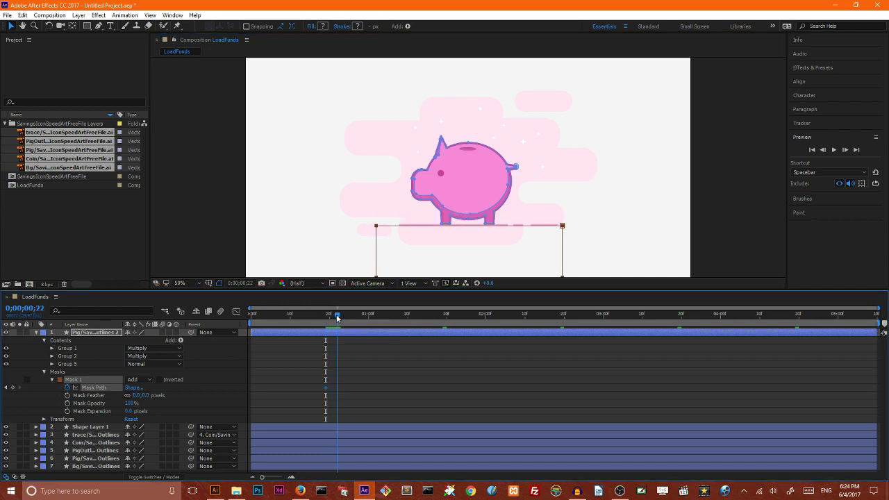
left_click_drag(473, 228, 474, 209)
Step: Lower the yellow level slightly at 0;00;00;26 and hold it with a keyframe at 0;00;01;00
key("Page_Down")
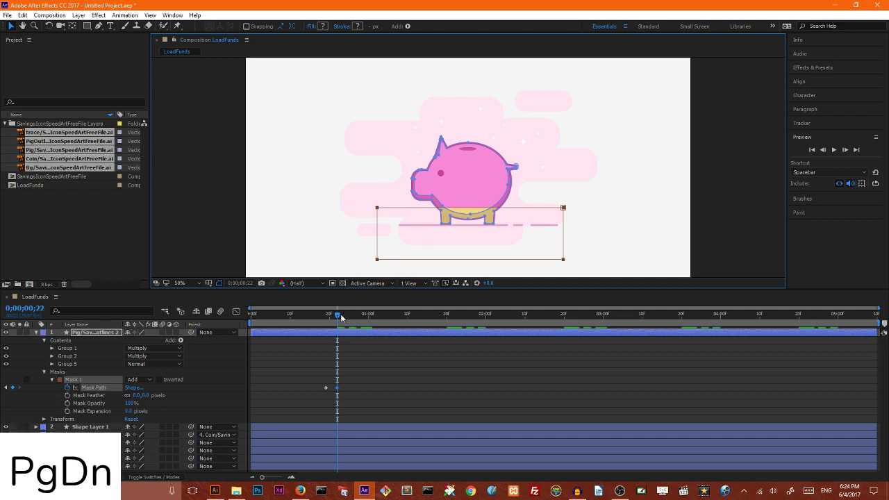
left_click_drag(341, 317, 352, 317)
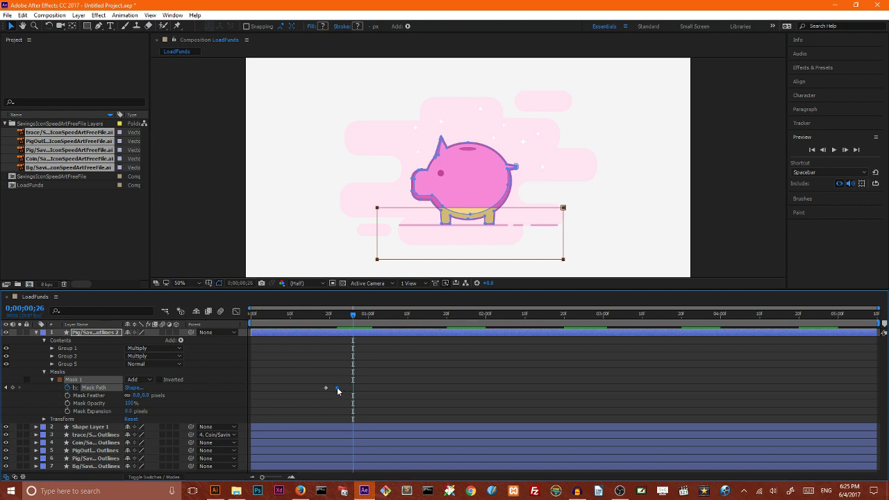
left_click_drag(338, 391, 340, 391)
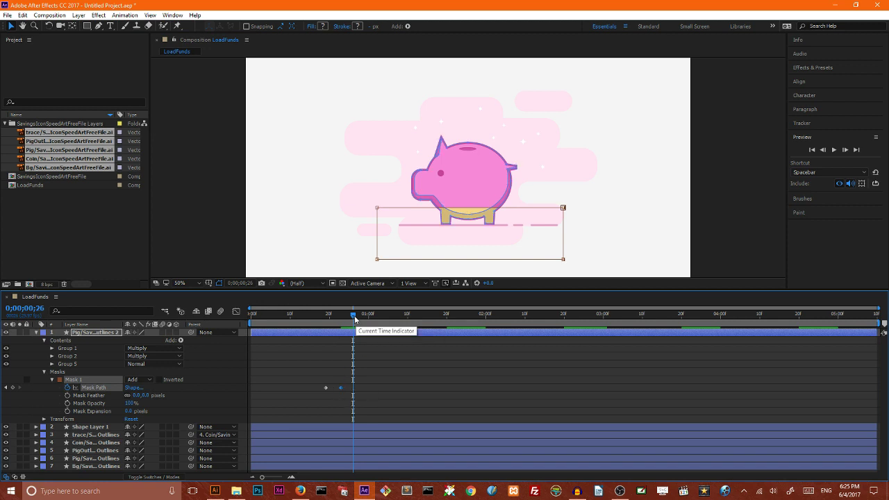
left_click_drag(353, 317, 345, 323)
key("Page_Down")
key("Page_Down")
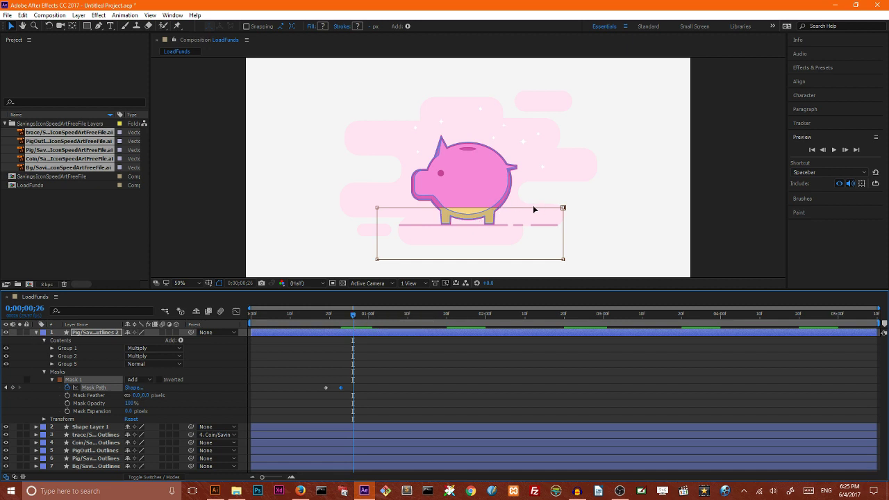
left_click_drag(533, 208, 534, 218)
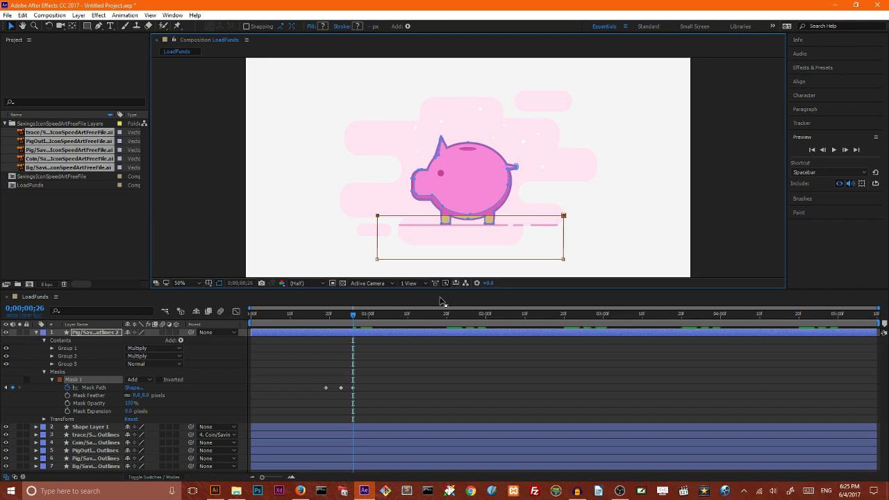
left_click_drag(352, 315, 368, 314)
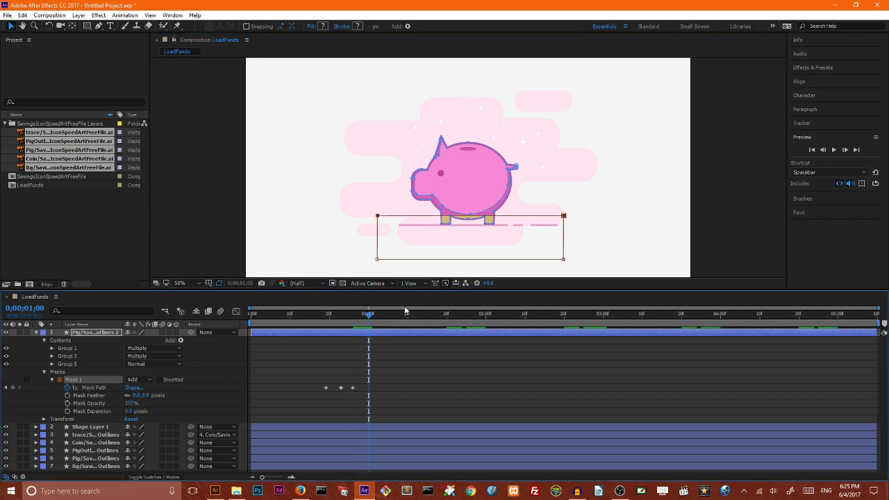
left_click(523, 218)
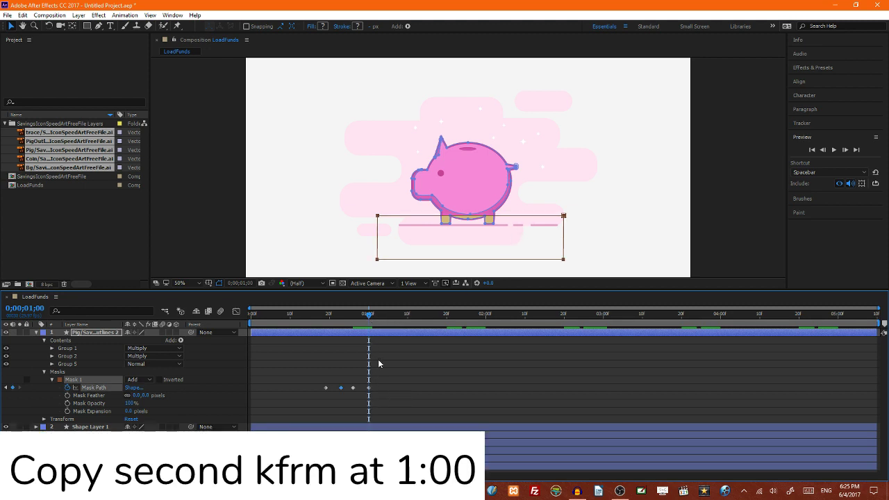
Step: Paste the starting mask keyframe at 0;00;01;00 and again at 0;00;01;20
key("ctrl+v")
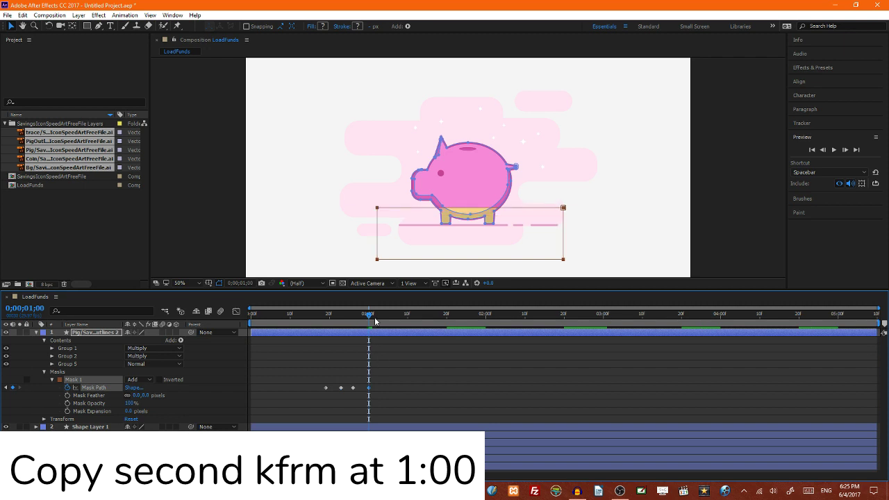
left_click(372, 317)
left_click_drag(373, 316, 387, 316)
left_click_drag(325, 387, 330, 388)
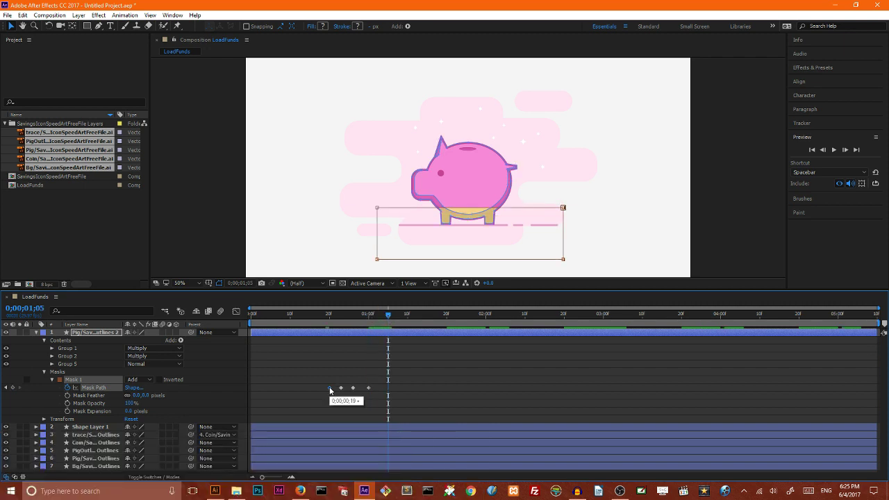
left_click(442, 317)
key("Page_Down")
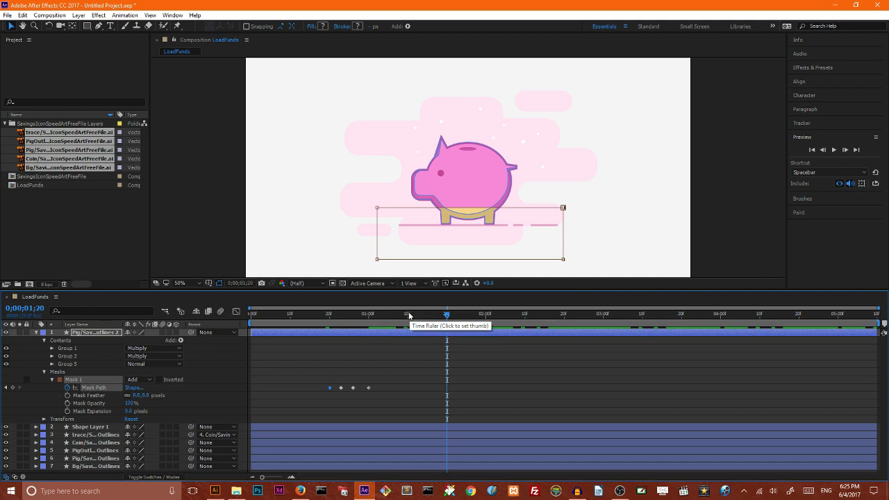
key("ctrl+v")
Step: Raise the yellow to mid-pig at 0;00;01;24, let it settle lower at 0;00;01;27, and preview
left_click_drag(447, 315, 461, 316)
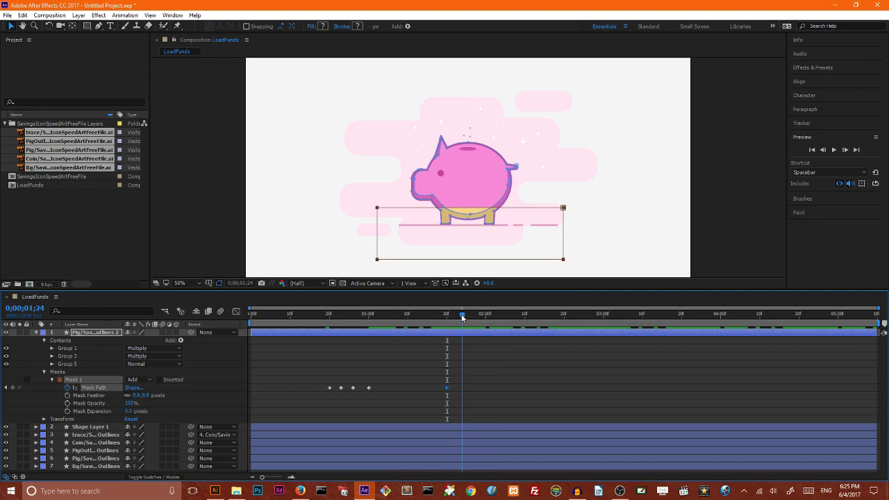
left_click_drag(507, 237, 509, 223)
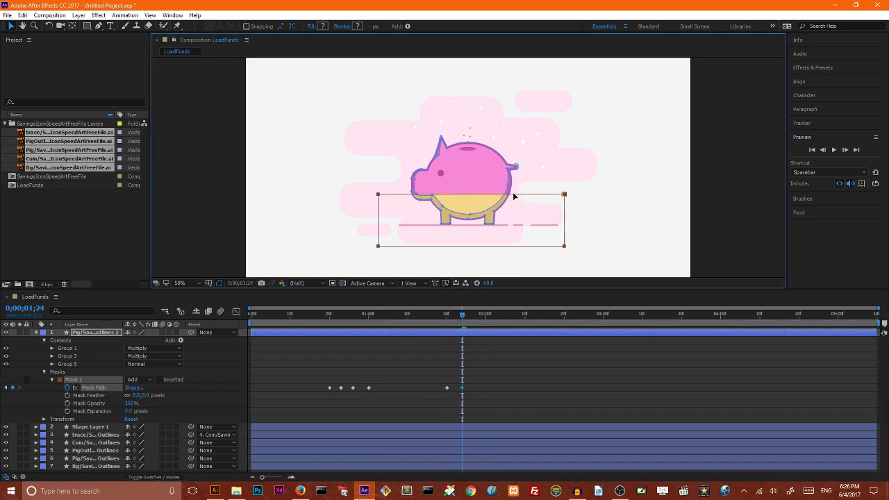
left_click(473, 314)
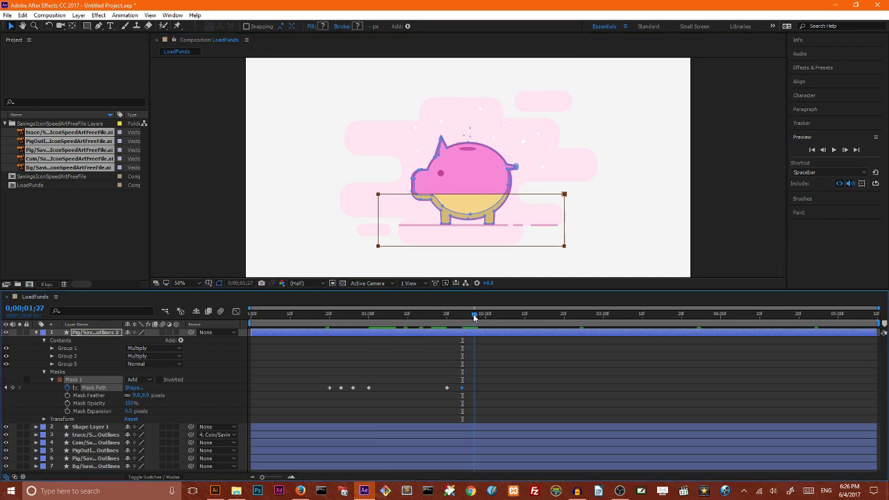
mouse_move(473, 314)
left_mouse_down()
mouse_move(461, 314)
mouse_move(474, 314)
left_mouse_up()
left_click_drag(520, 196, 520, 205)
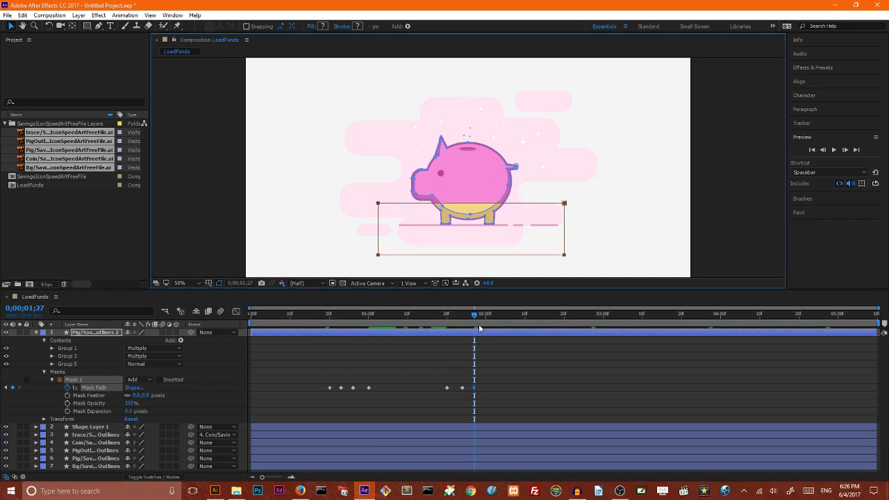
left_click(485, 314)
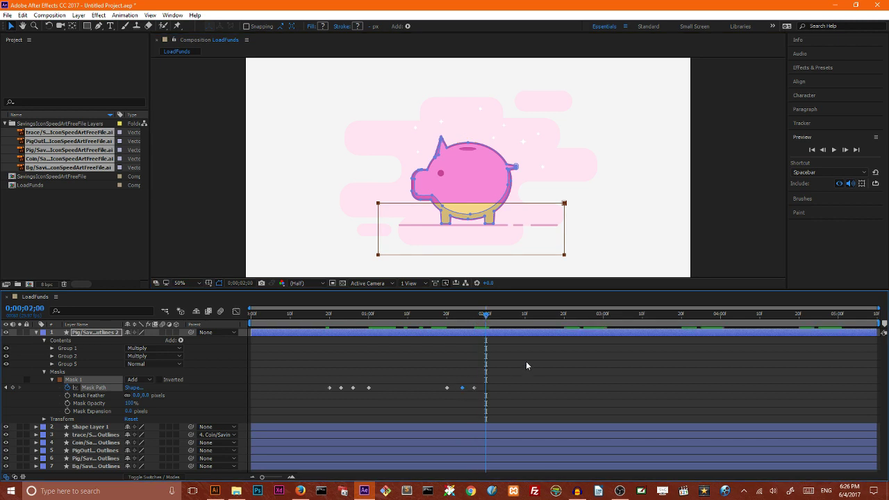
mouse_move(486, 315)
left_mouse_down()
mouse_move(253, 316)
mouse_move(486, 316)
left_mouse_up()
key("Home")
left_click(833, 149)
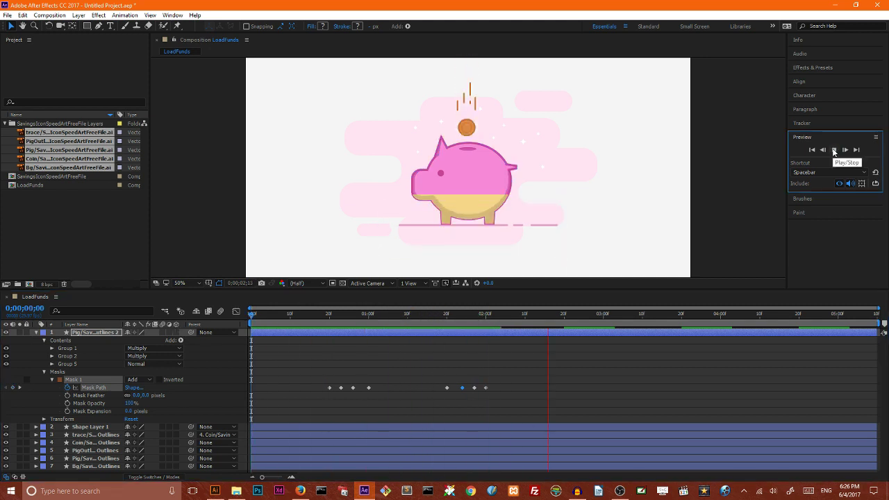
left_click(834, 150)
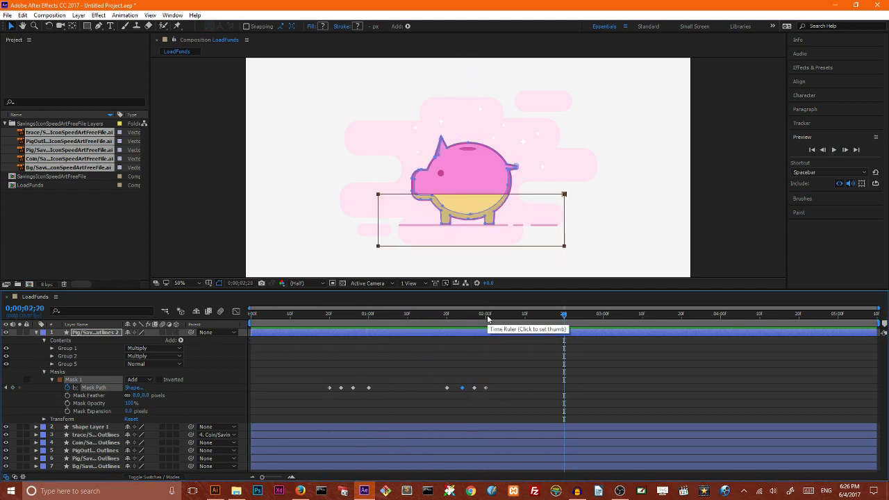
Step: Lift the mask higher at 0;00;02;23 with its bottom stretched, dip at 0;00;02;26, and hold at 0;00;03;00
left_click(579, 316)
left_click_drag(580, 319, 575, 317)
left_click_drag(518, 195, 516, 167)
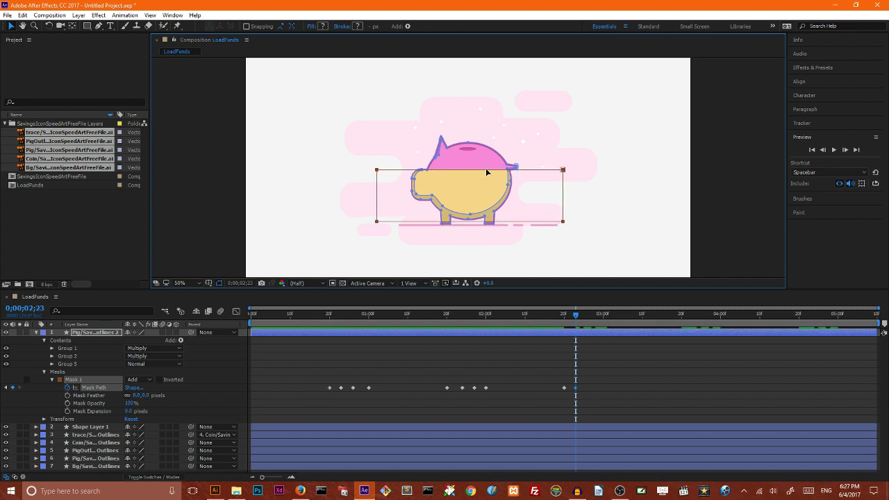
double_click(484, 172)
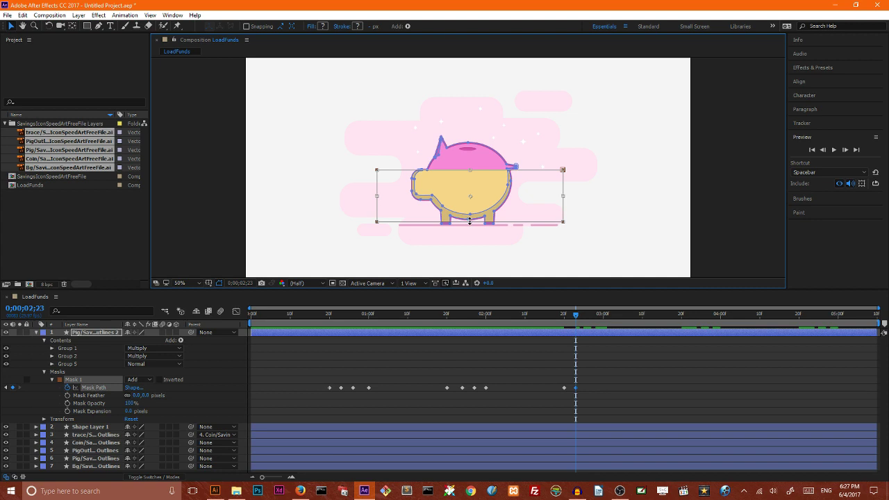
left_click_drag(470, 222, 469, 259)
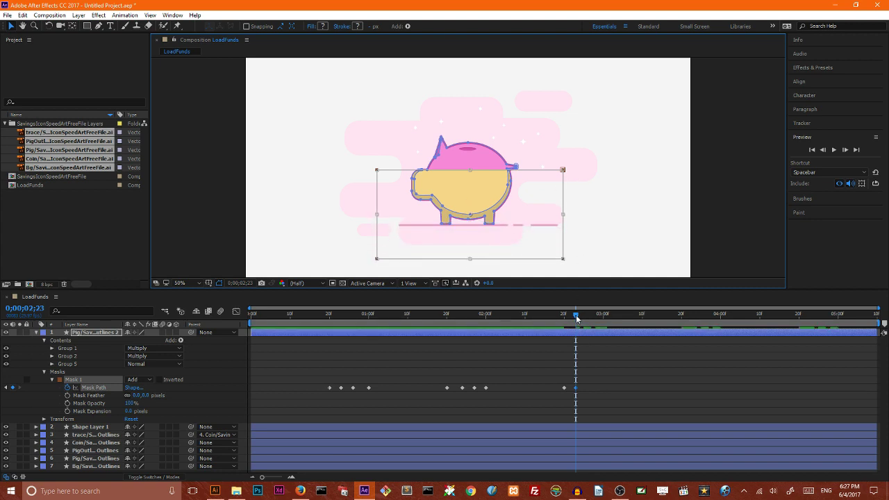
left_click_drag(576, 316, 587, 317)
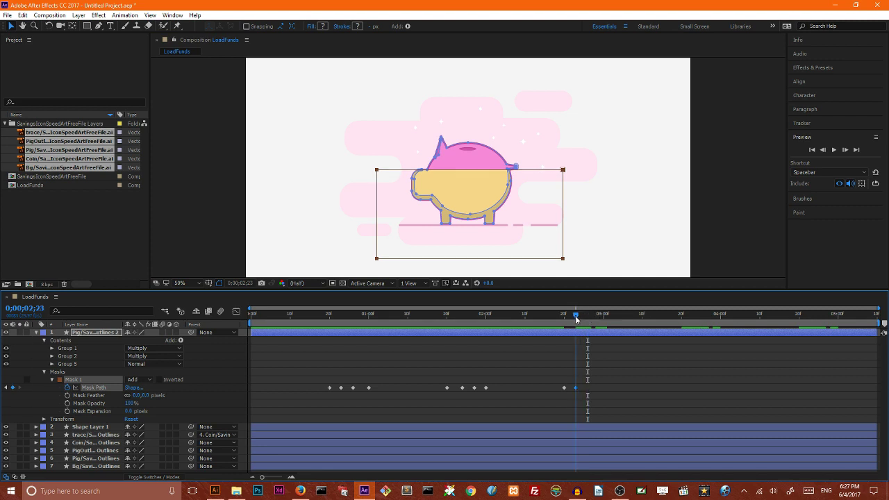
left_click_drag(518, 167, 518, 179)
left_click(602, 314)
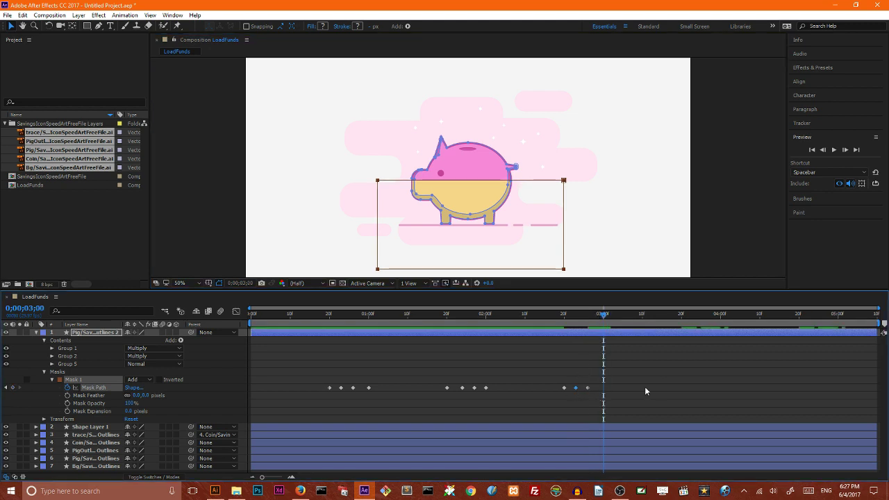
key("ctrl+v")
Step: Raise the yellow to cover most of the pig after 0;00;03;20, settle at 0;00;03;27, and hold at 0;00;04;00
left_click_drag(603, 314, 696, 314)
key("ctrl+v")
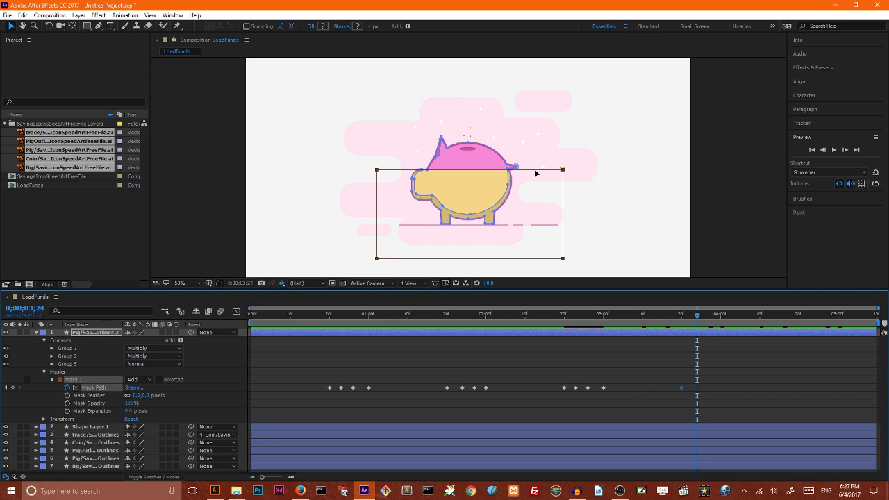
left_click_drag(530, 172, 528, 154)
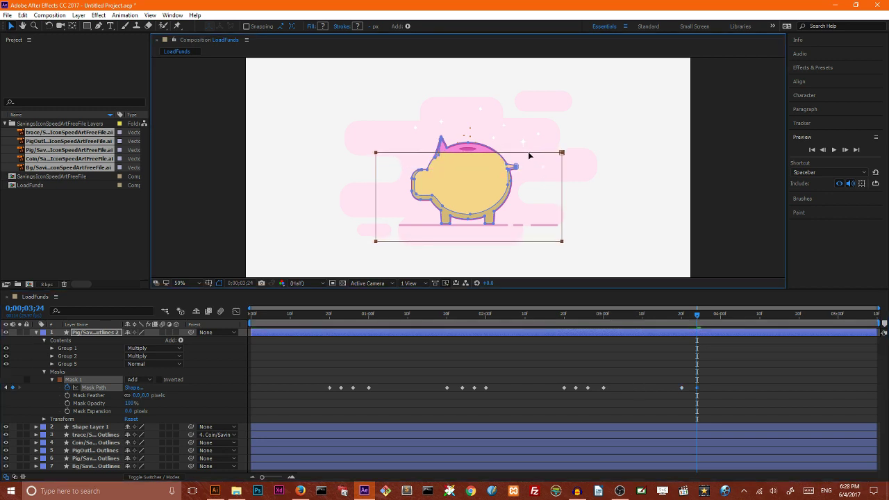
left_click(697, 318)
key("Page_Down")
key("Page_Down")
key("Page_Down")
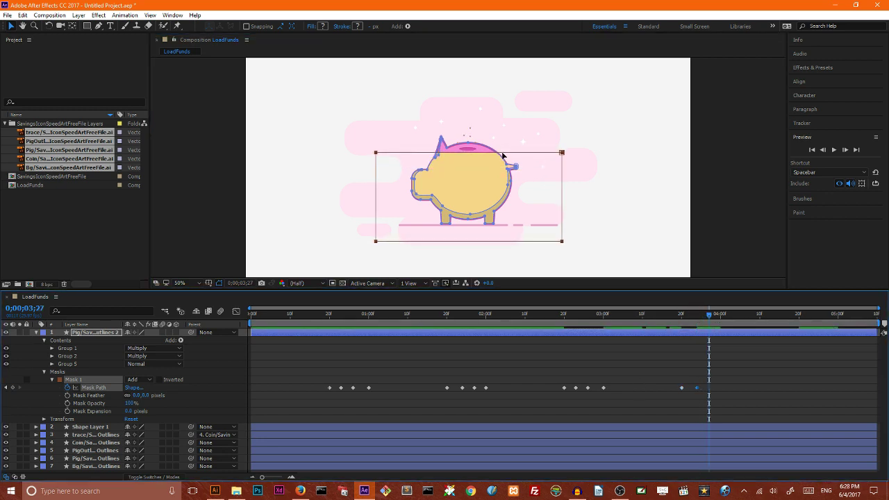
left_click_drag(503, 155, 504, 166)
left_click(721, 316)
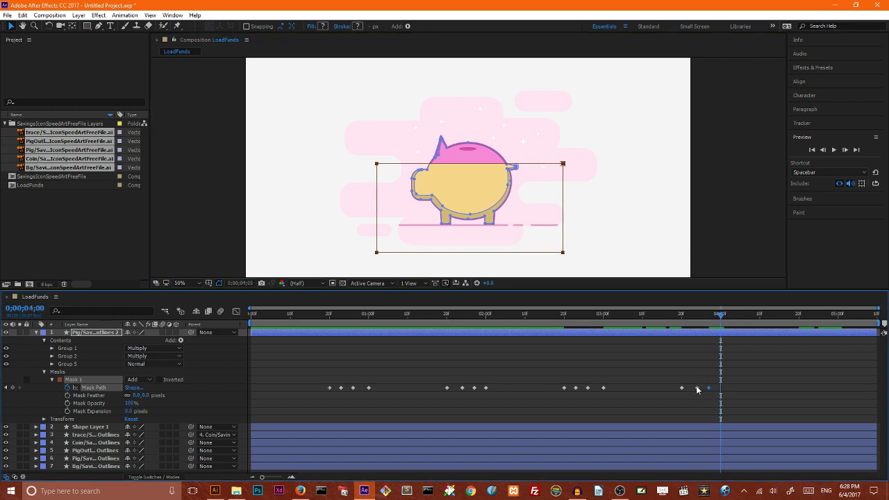
key("ctrl+v")
Step: Fill the whole pig from 0;00;04;20, with overshoot at 0;00;04;23, settling at 0;00;04;26, held at 0;00;05;00
left_click_drag(721, 317, 810, 318)
key("ctrl+v")
left_click_drag(471, 153, 470, 132)
left_click_drag(810, 316, 823, 315)
left_click_drag(468, 133, 470, 149)
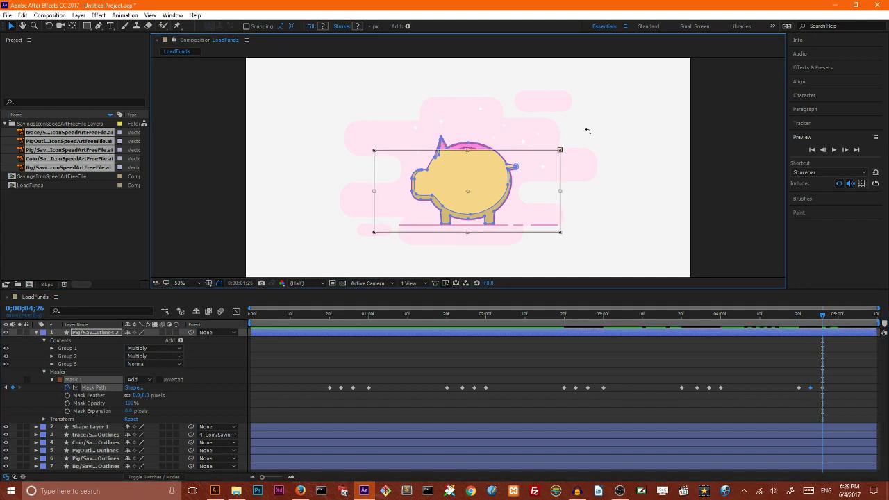
key("Page_Down")
key("Page_Down")
key("Page_Down")
key("Page_Down")
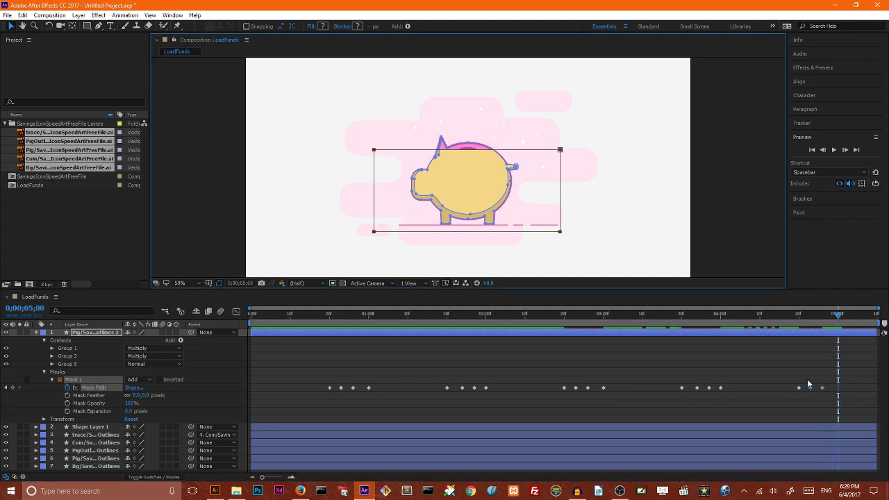
key("ctrl+v")
key("Home")
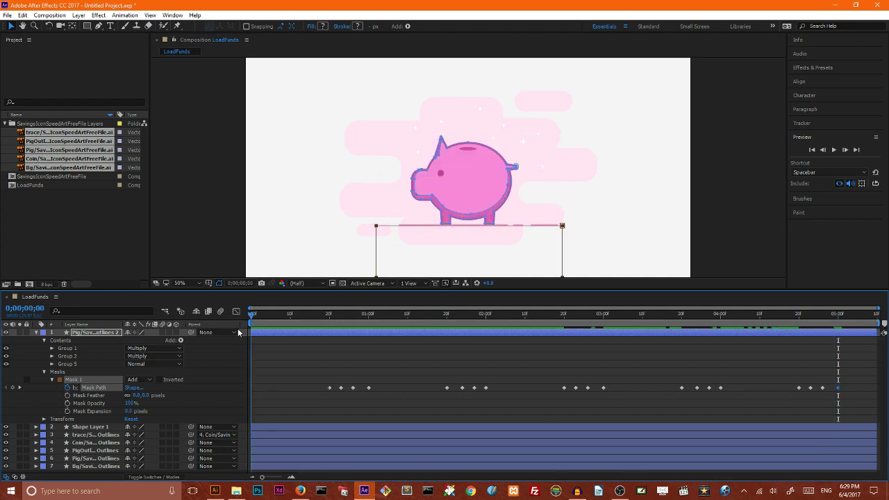
left_click(833, 149)
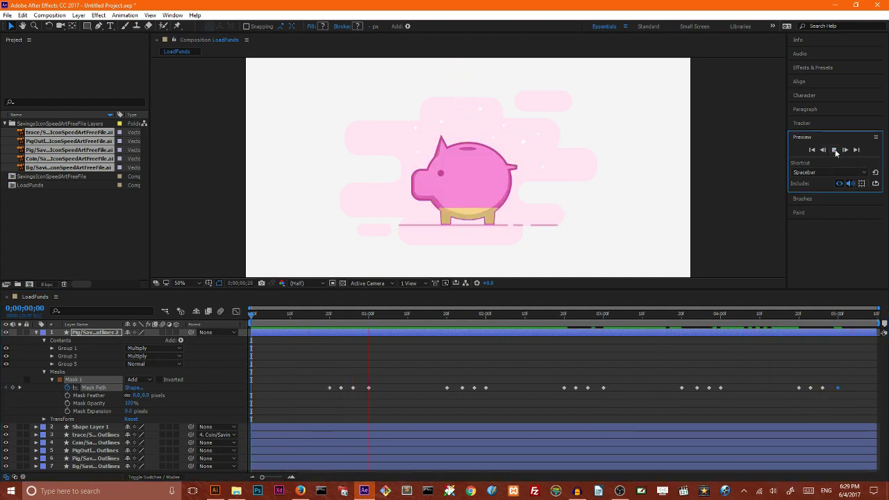
left_click(833, 149)
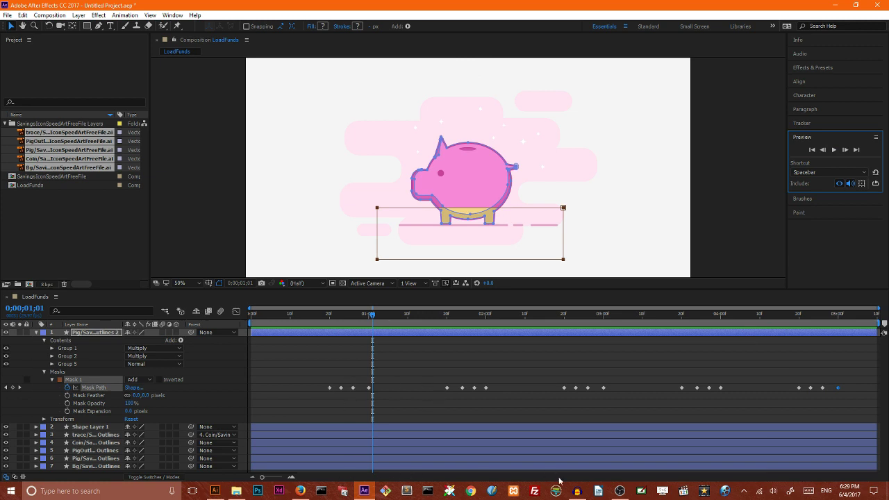
left_click_drag(257, 366, 859, 411)
key("ctrl+shift+F9")
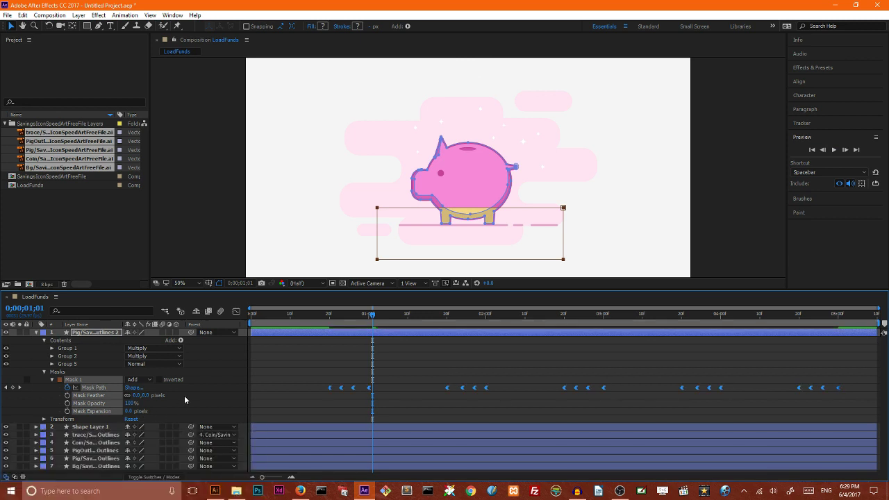
left_click_drag(373, 316, 252, 316)
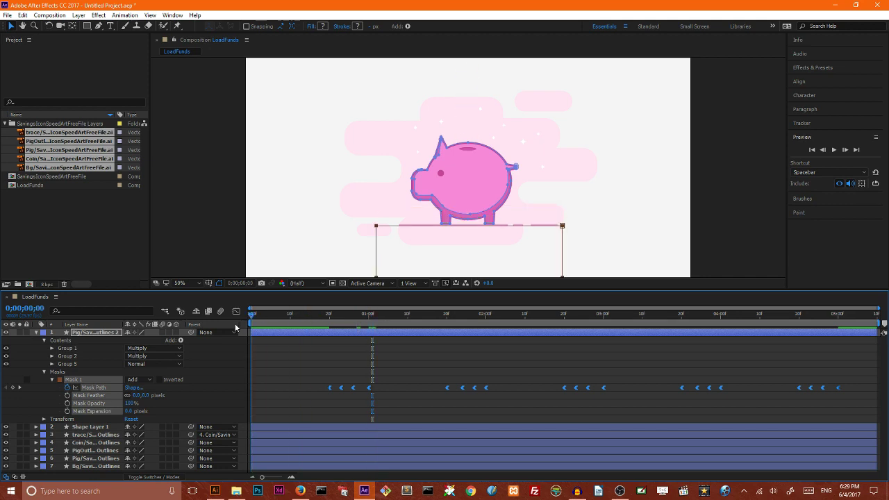
left_click(834, 150)
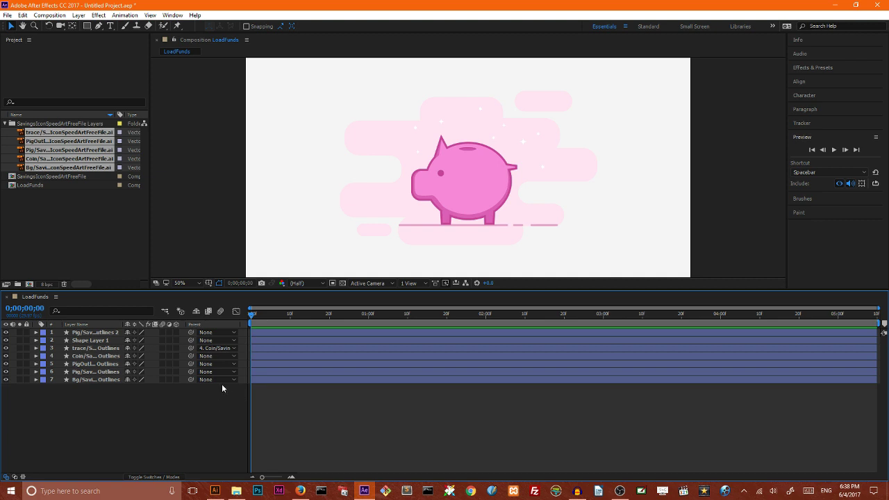
Step: Pre-compose all seven layers into a precomp named FallingCoin
left_click_drag(80, 407, 117, 330)
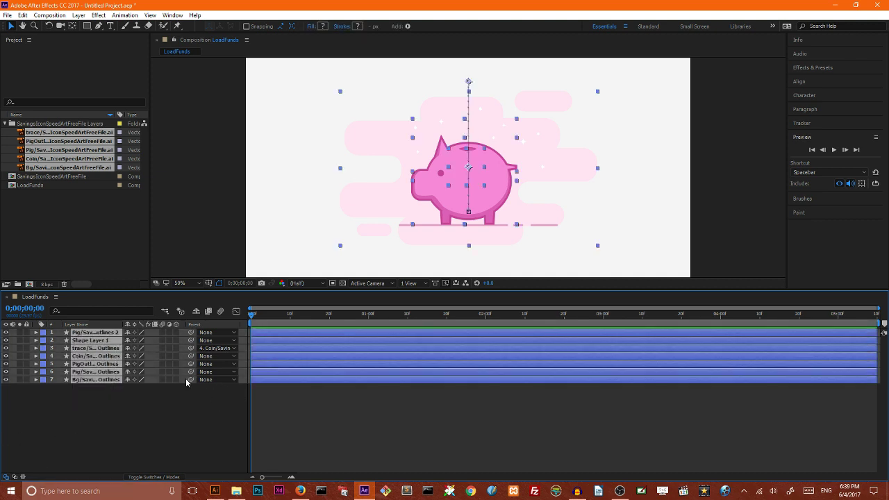
right_click(107, 342)
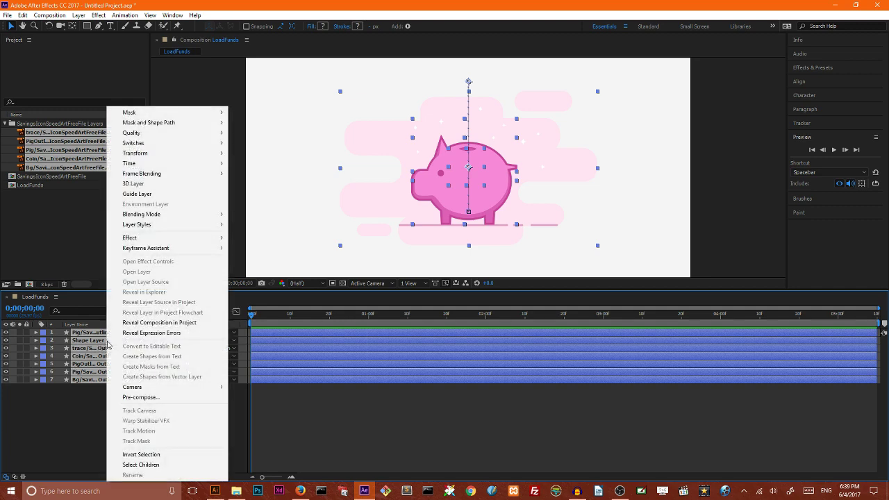
left_click(132, 397)
type("P")
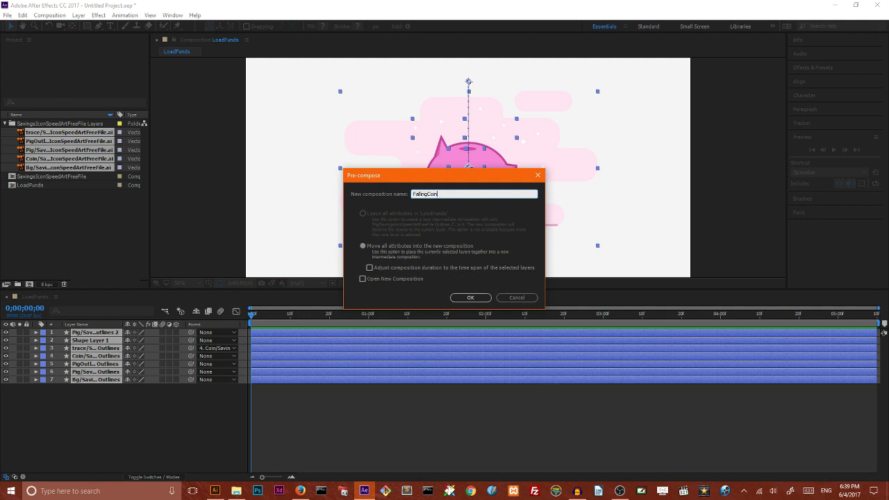
left_click(470, 297)
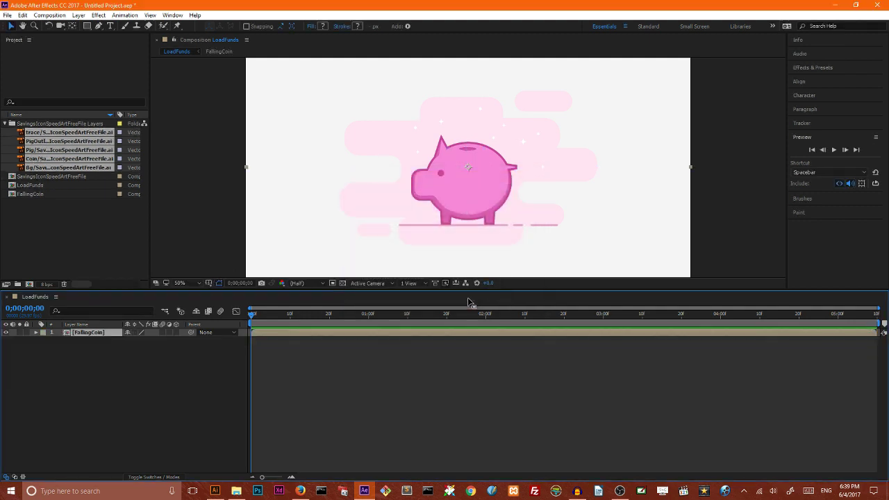
Step: Set Scale keyframes on the FallingCoin layer at frame 0 and frame 10, both 100%
left_click(36, 332)
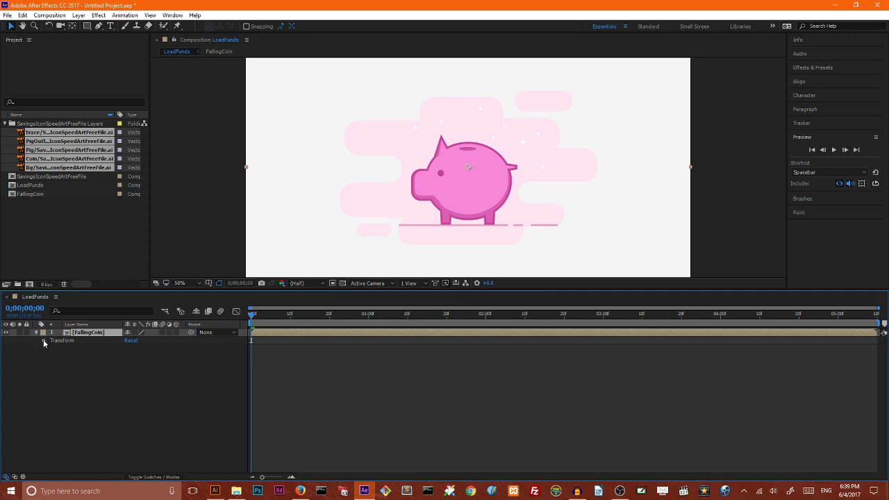
left_click(43, 340)
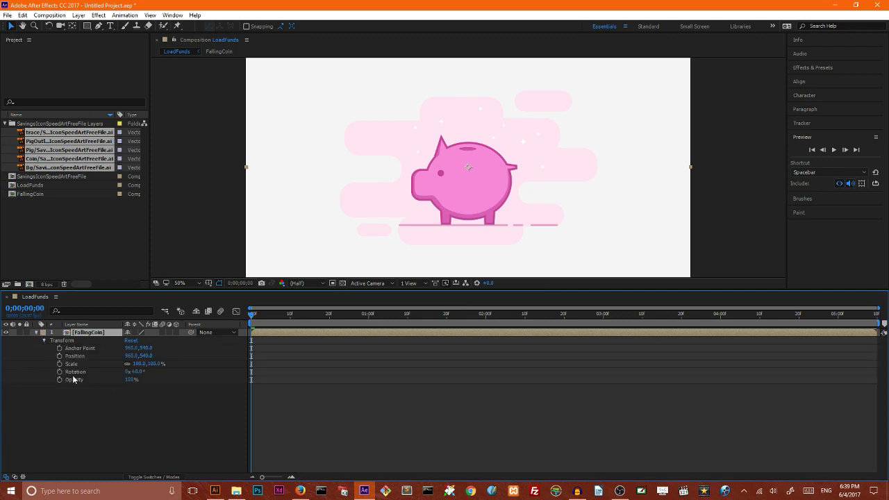
left_click(60, 364)
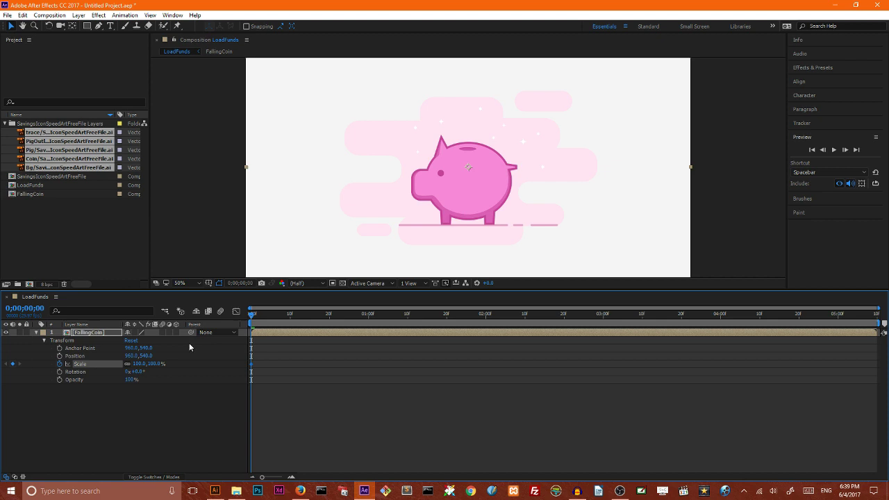
key("shift+Page_Down")
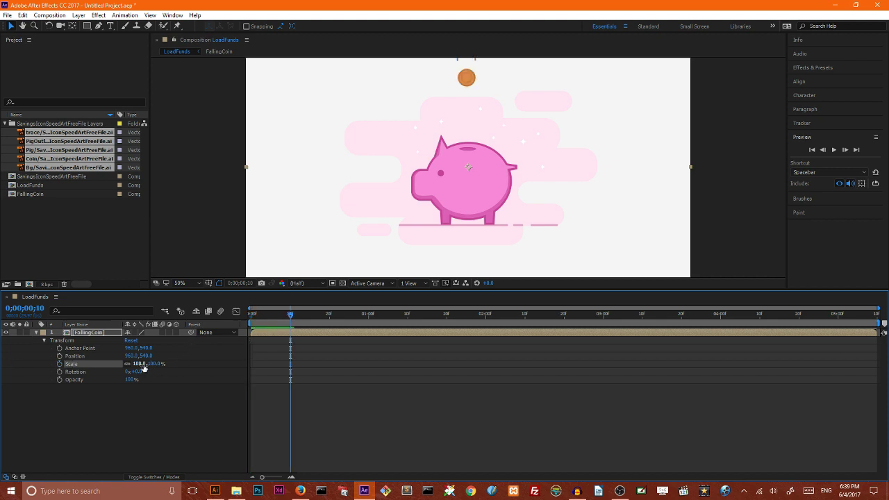
left_click(59, 364)
Step: Set FallingCoin's Scale to 0% at frame 0 and 0% at the end, with eased keyframes
left_click_drag(290, 316, 199, 319)
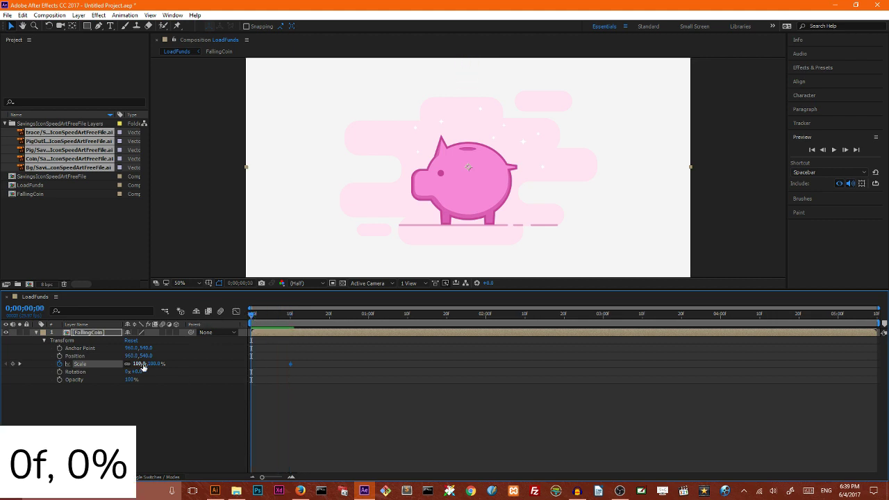
left_click_drag(142, 366, 99, 367)
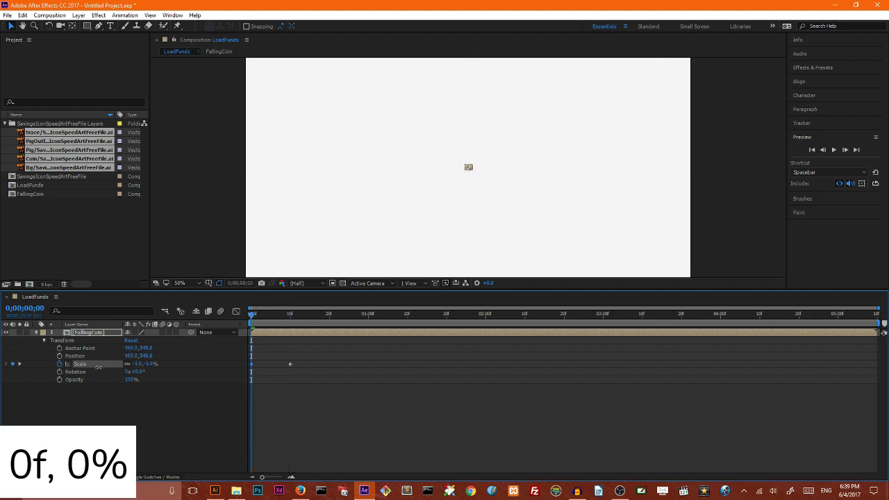
left_click(262, 316)
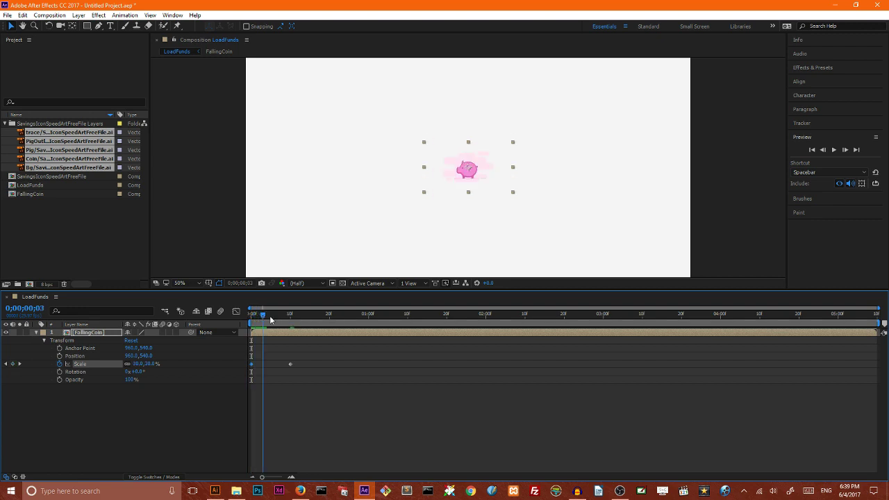
left_click_drag(270, 319, 836, 307)
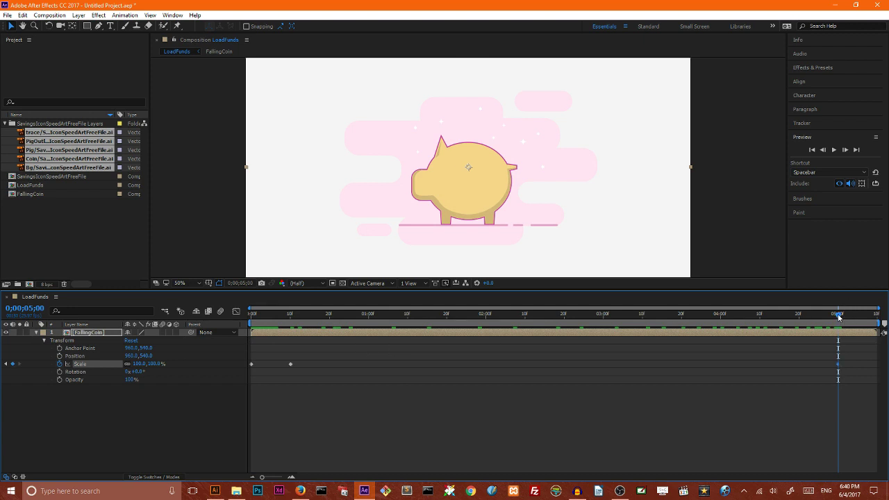
left_click_drag(837, 316, 873, 313)
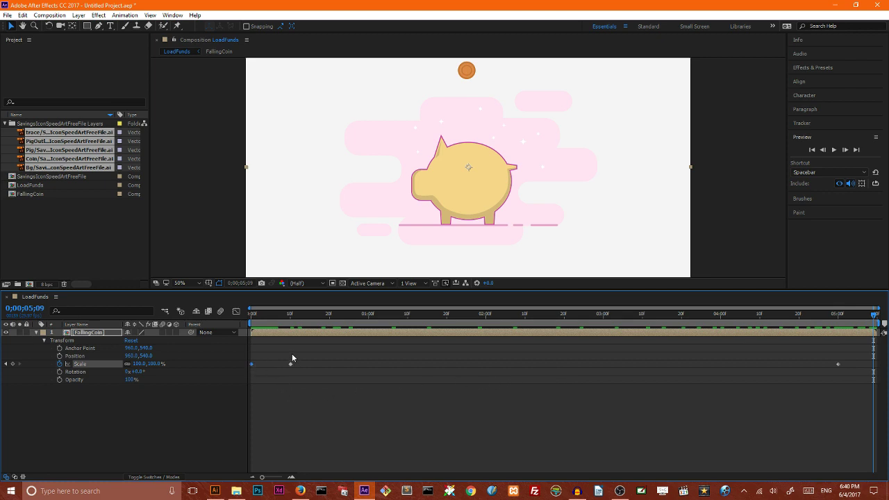
key("ctrl+v")
left_click_drag(873, 314, 822, 313)
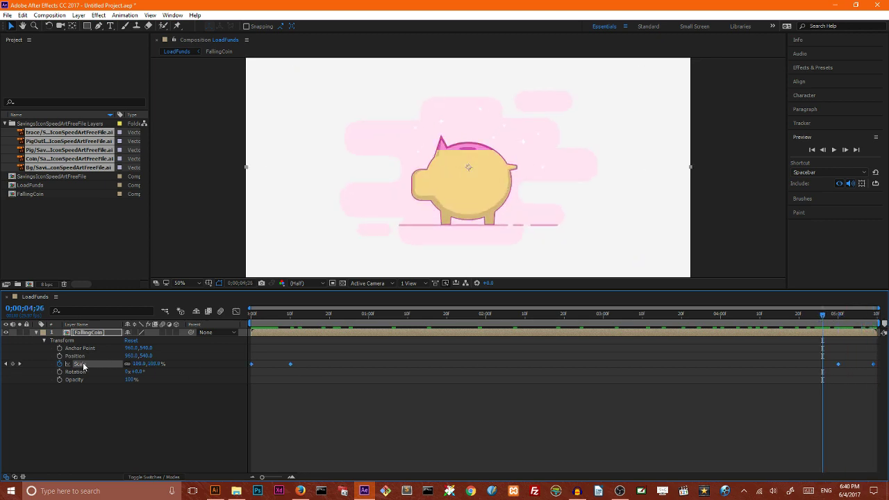
key("ctrl+shift+F9")
key("ctrl+shift+F9")
Step: Preview the scale-in and scale-out animation, then switch to the forum thread in the browser
left_click_drag(822, 313, 205, 351)
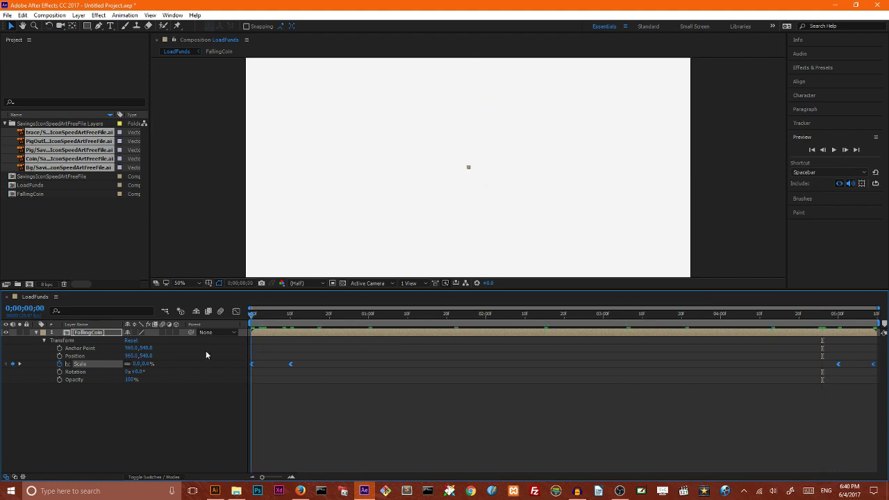
left_click(833, 150)
left_click(834, 151)
left_click(834, 150)
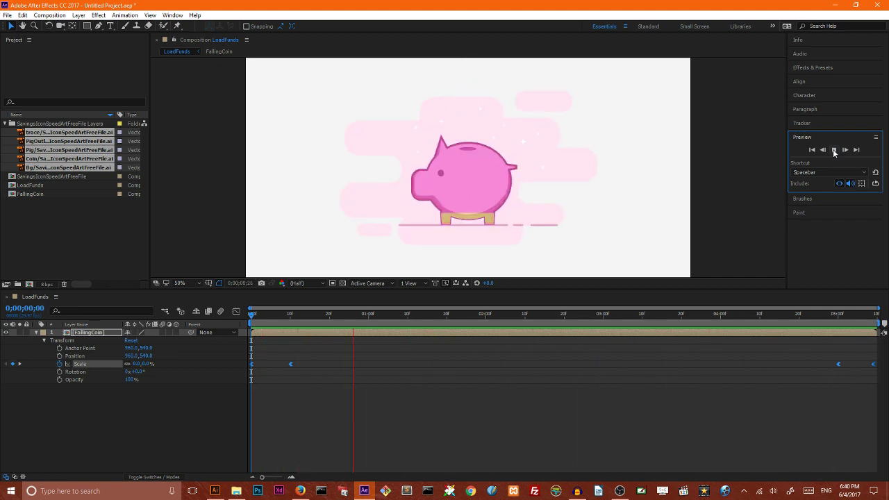
left_click(834, 150)
key("Home")
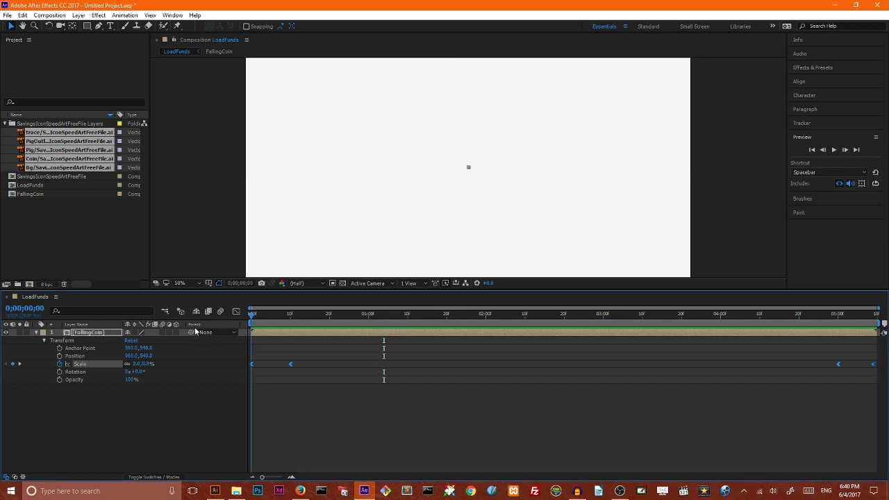
left_click(300, 491)
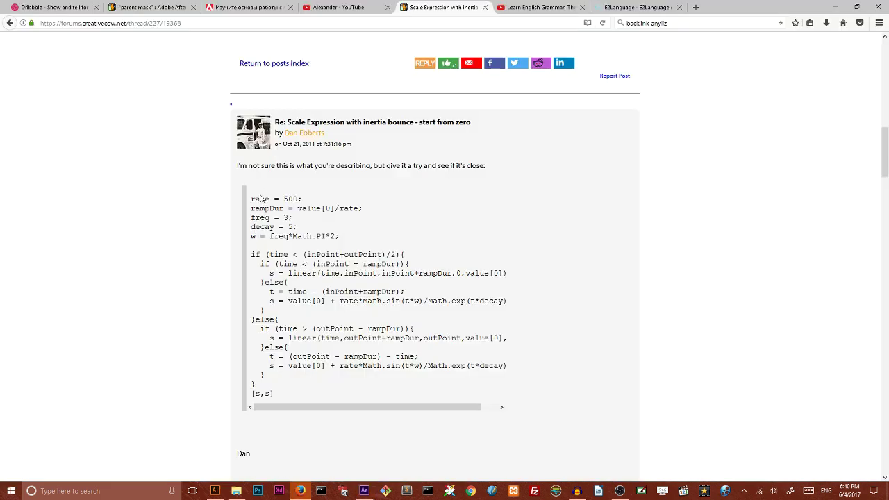
Step: Select the forum answer's inertia-bounce expression code and return to After Effects
left_click_drag(253, 199, 290, 396)
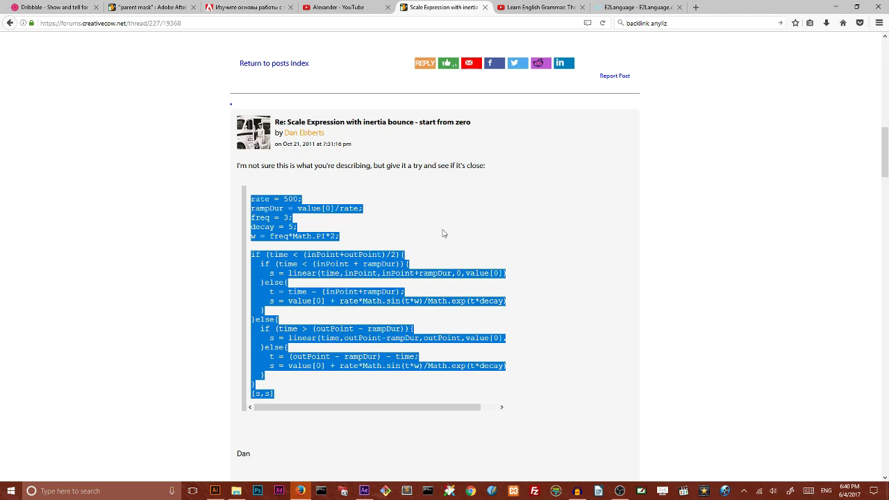
left_click(835, 7)
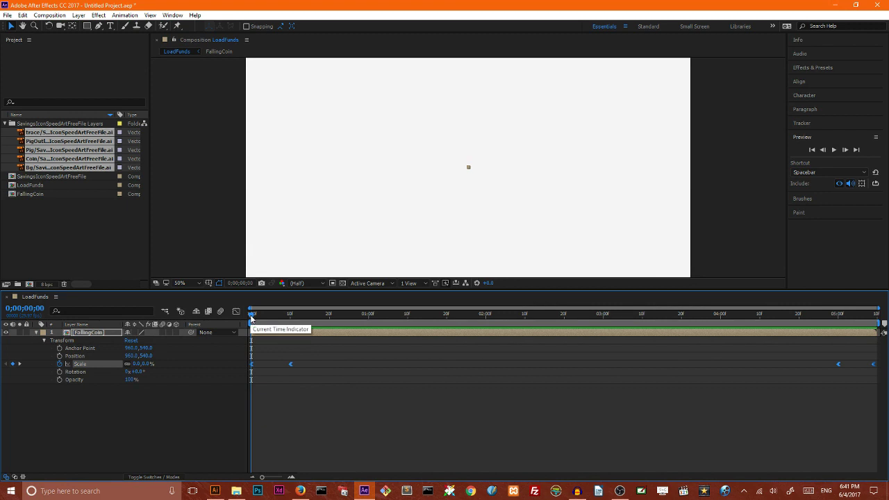
Step: Give FallingCoin's Scale the pasted inertia-bounce expression and preview the bouncing scale-in
left_click(59, 365, "alt")
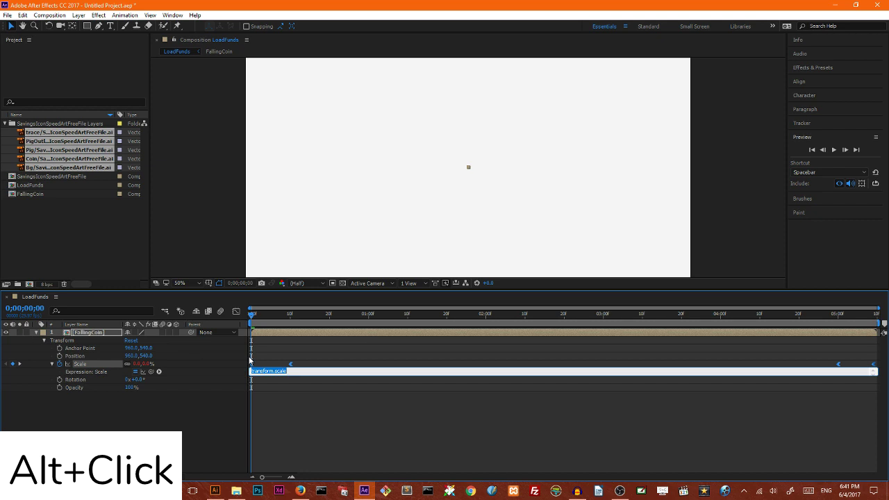
type("[0,0]")
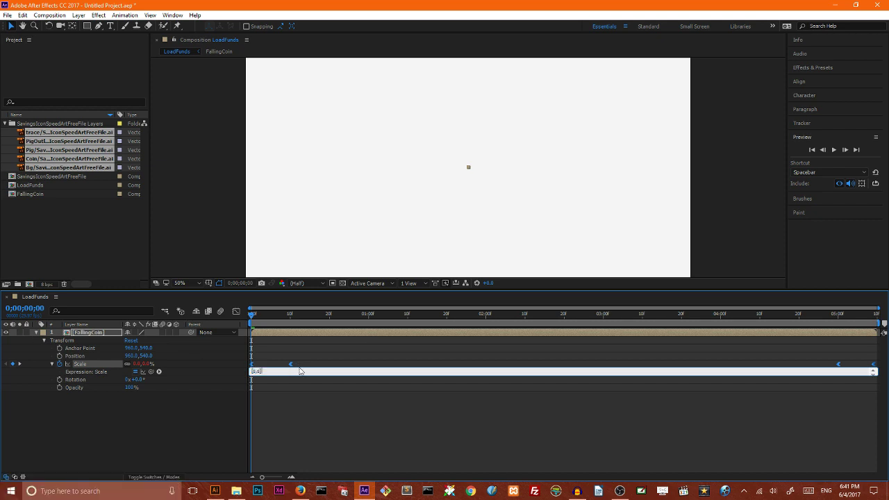
key("ctrl+v")
left_click(336, 361)
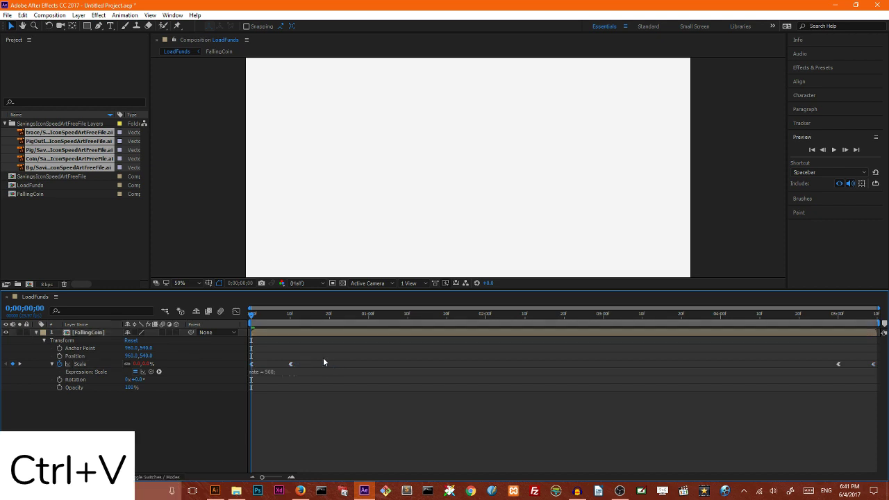
left_click(834, 150)
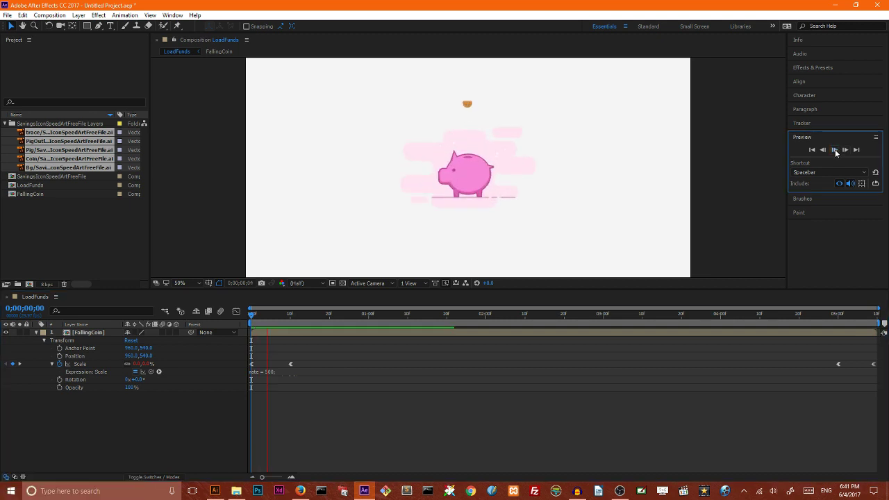